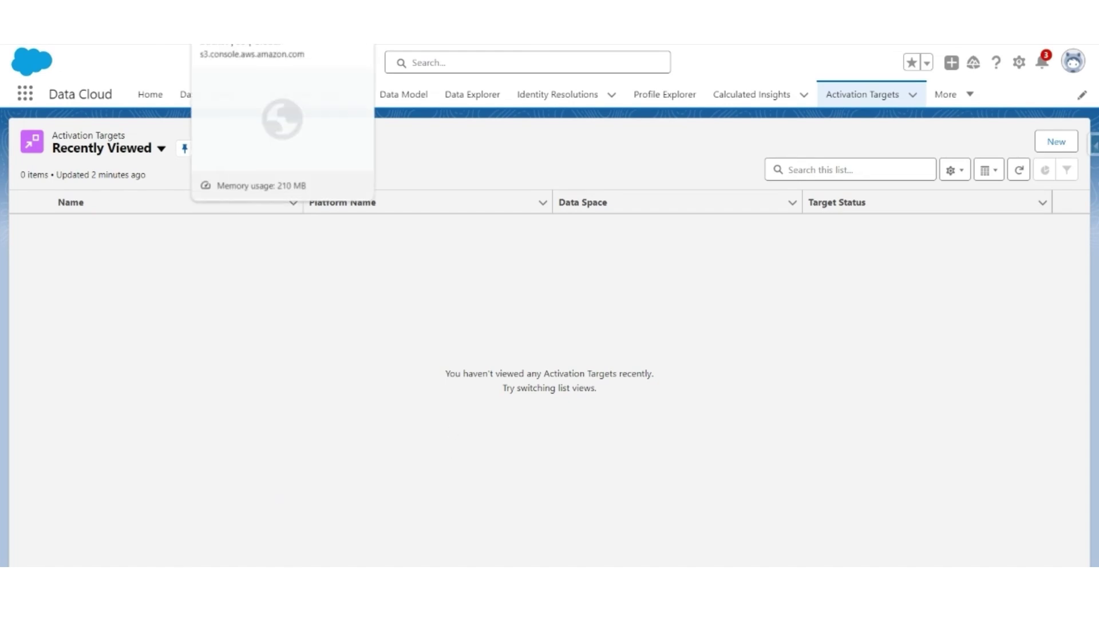
Create a SegmentsFromDataCloud folder in saasguru-bootcamp-bucket on S3 and open it.
{"action": "left_click", "coordinate": [275, 29]}
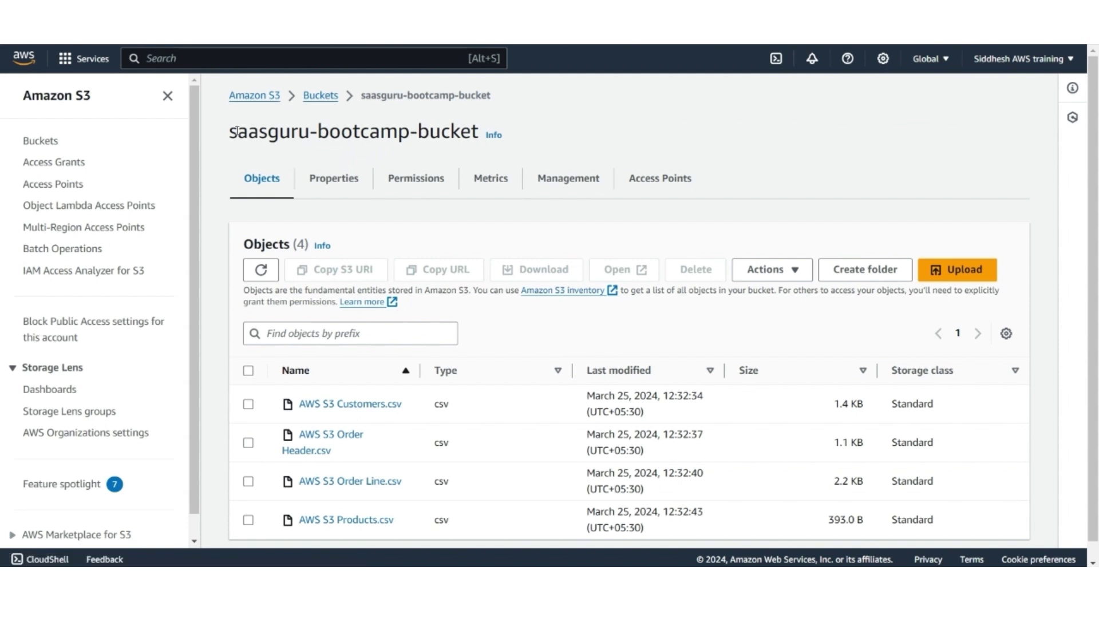
{"action": "left_click", "coordinate": [859, 277]}
{"action": "type", "text": "Segments"}
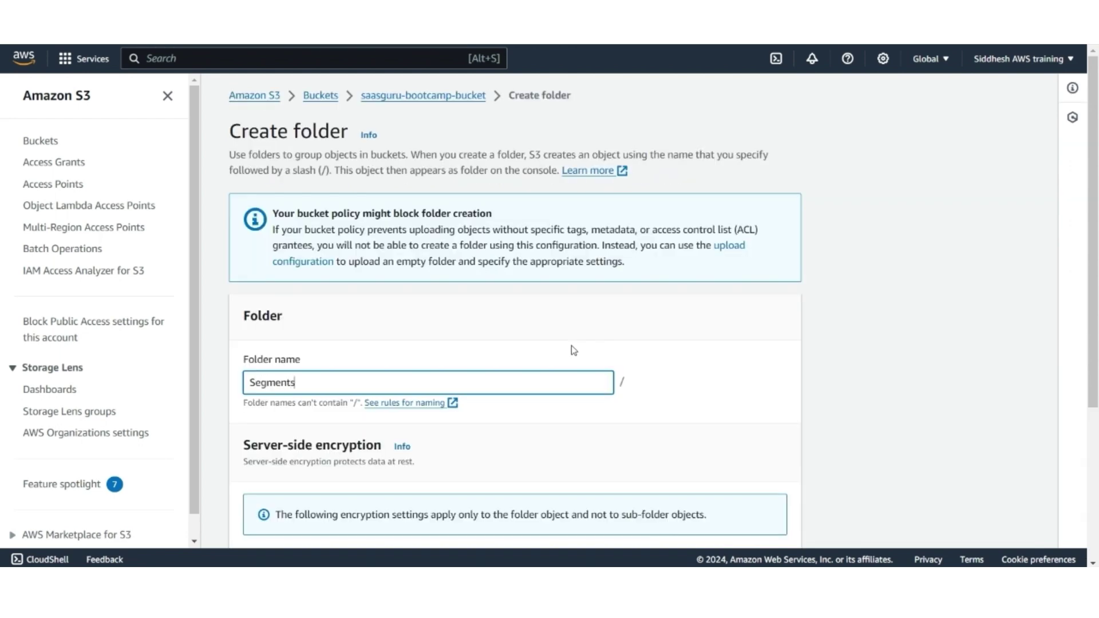
{"action": "type", "text": "FromDataCloud"}
{"action": "scroll", "coordinate": [748, 371], "scroll_direction": "down", "scroll_amount": 4}
{"action": "left_click", "coordinate": [734, 523]}
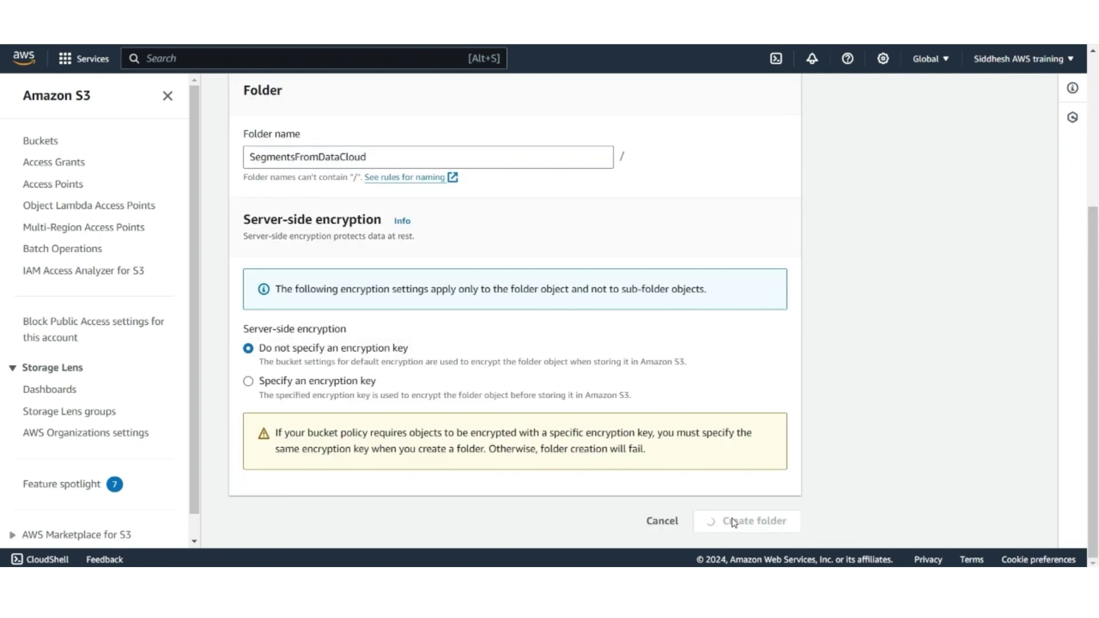
{"action": "left_click", "coordinate": [372, 511]}
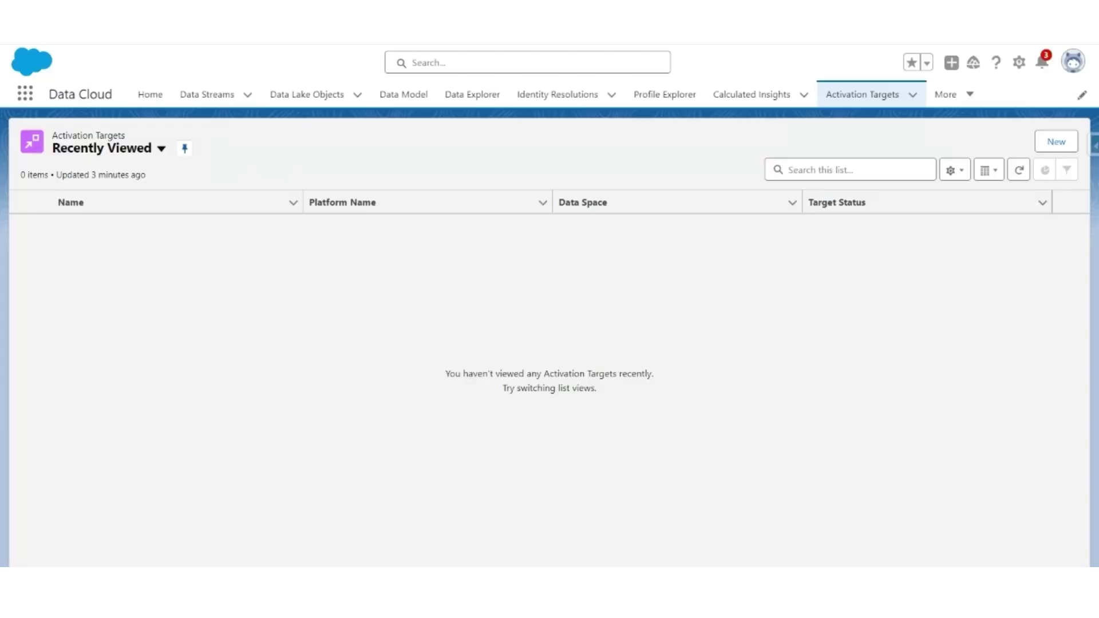
Create a new Amazon S3 activation target named 'AWS S3' and proceed to its bucket settings.
{"action": "left_click", "coordinate": [1049, 144]}
{"action": "left_click", "coordinate": [280, 396]}
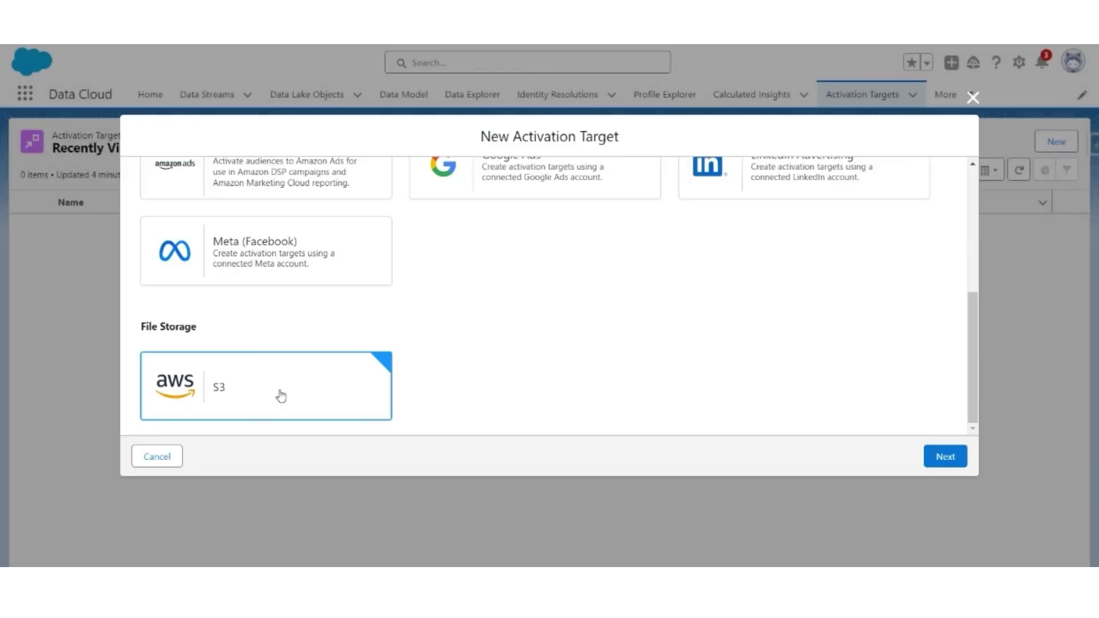
{"action": "left_click", "coordinate": [948, 457]}
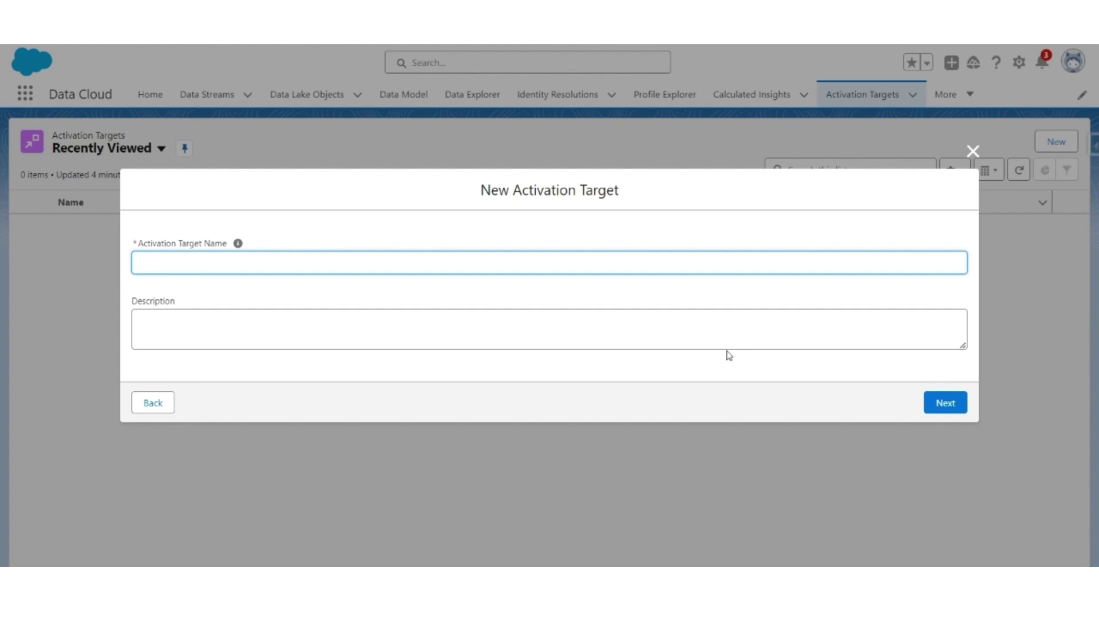
{"action": "type", "text": "AWS S3"}
{"action": "left_click", "coordinate": [945, 402]}
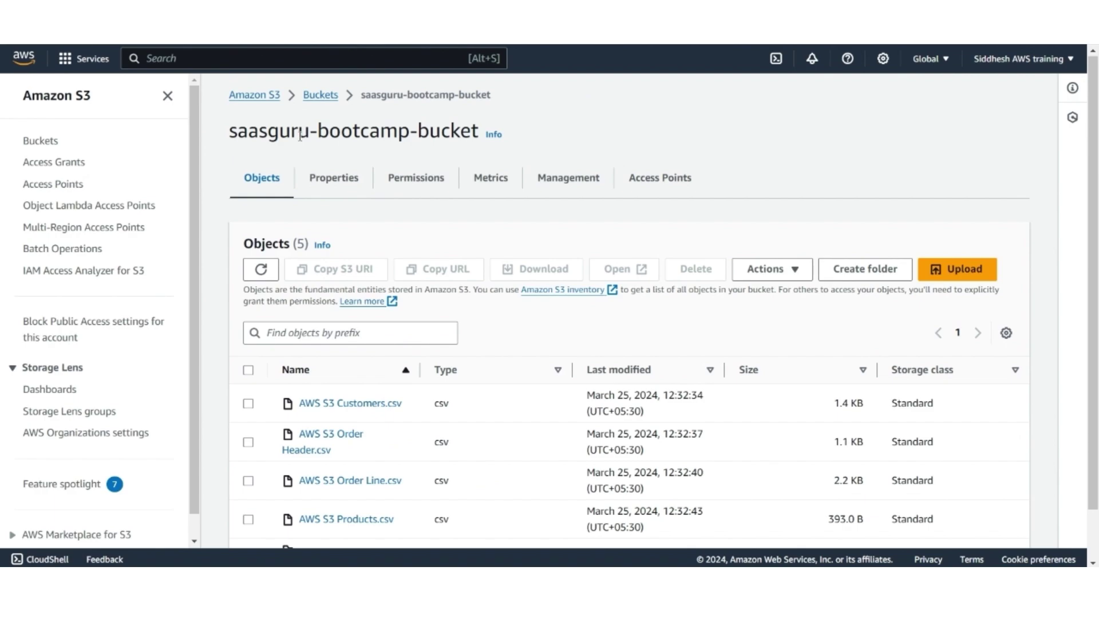
Fill the bucket field with saasguru-bootcamp-bucket and parent folder with SegmentsFromDataCloud.
{"action": "left_click_drag", "start_coordinate": [229, 133], "coordinate": [476, 140]}
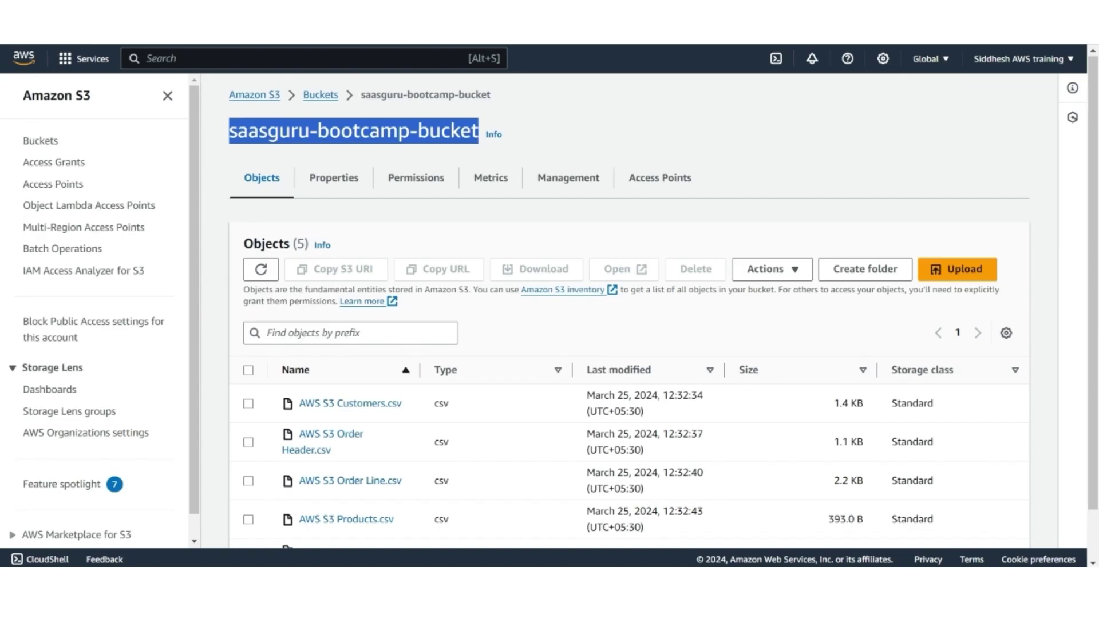
{"action": "scroll", "coordinate": [437, 516], "scroll_direction": "down", "scroll_amount": 1}
{"action": "left_click", "coordinate": [360, 517]}
{"action": "double_click", "coordinate": [299, 130]}
{"action": "key", "text": "ctrl+c"}
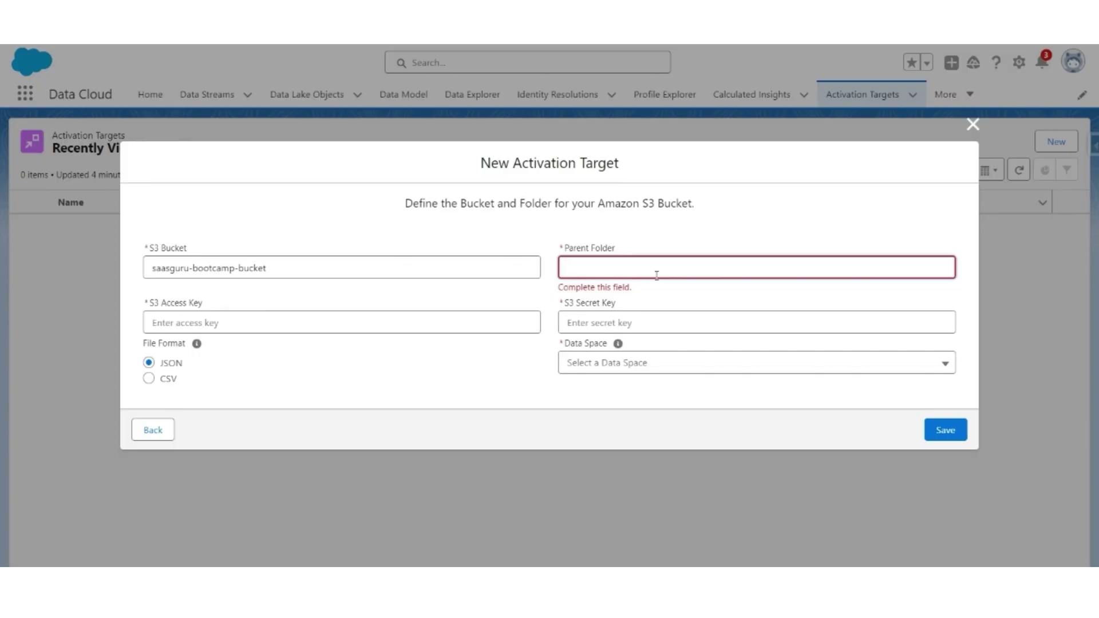
{"action": "key", "text": "ctrl+v"}
{"action": "key", "text": "Tab"}
{"action": "key", "text": "Tab"}
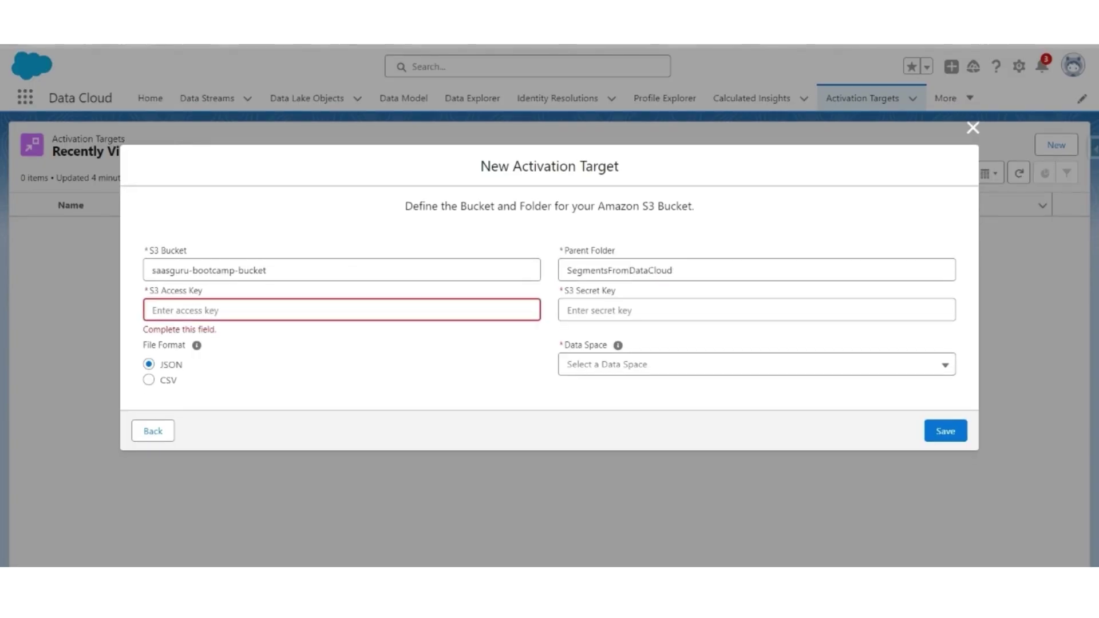
Enter the S3 access and secret keys, choose CSV format and default data space, then save.
{"action": "key", "text": "ctrl+v"}
{"action": "key", "text": "Tab"}
{"action": "key", "text": "Tab"}
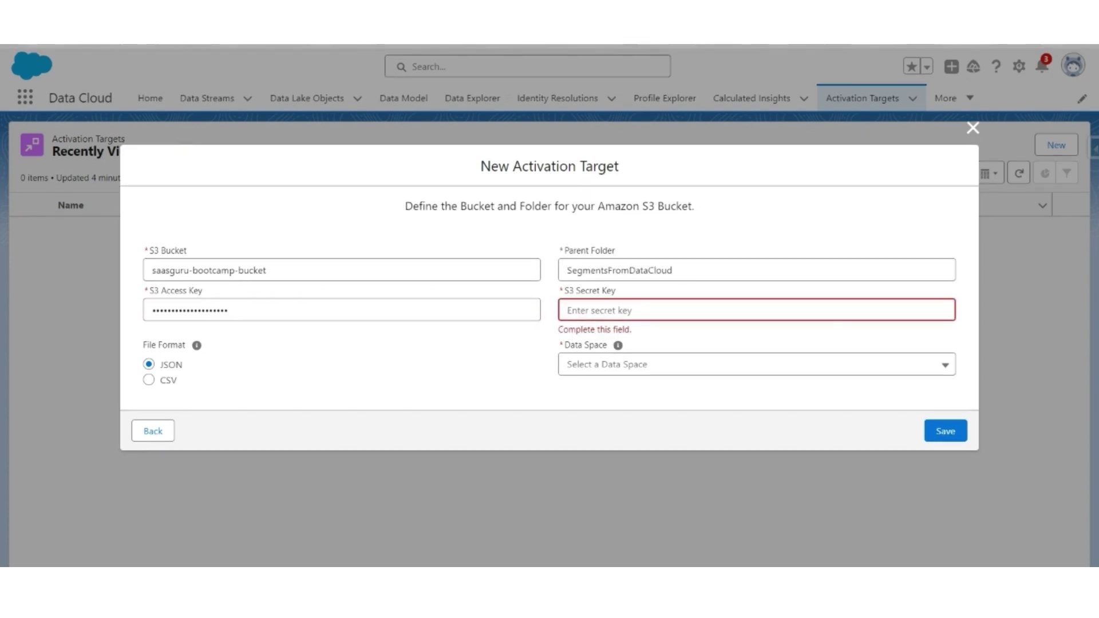
{"action": "key", "text": "ctrl+v"}
{"action": "left_click", "coordinate": [148, 378]}
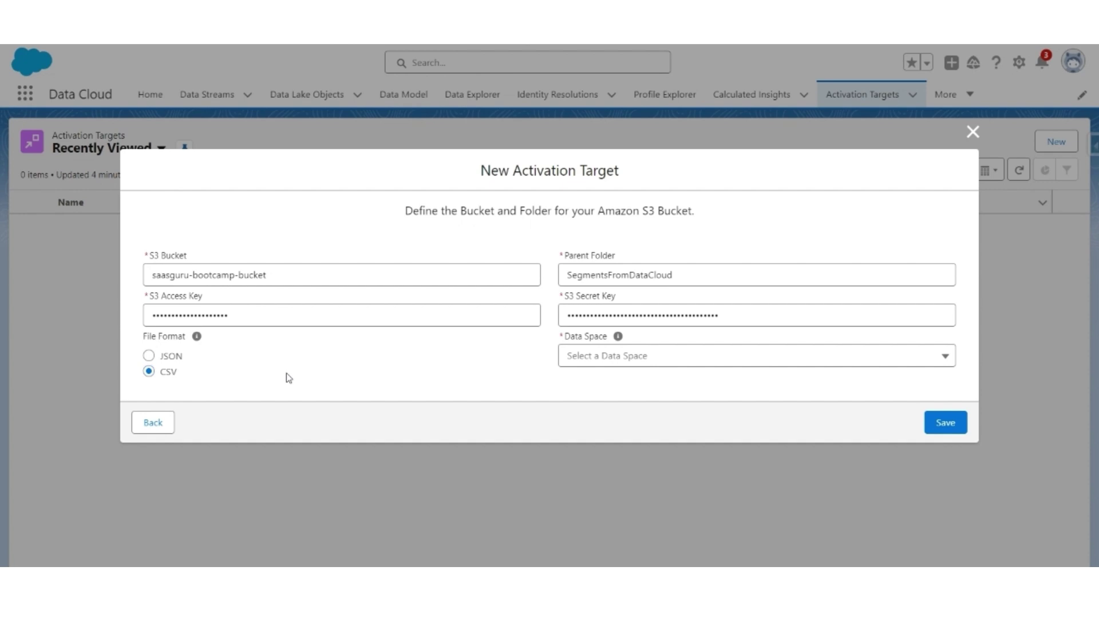
{"action": "left_click", "coordinate": [590, 361]}
{"action": "left_click", "coordinate": [601, 385]}
{"action": "left_click", "coordinate": [955, 424]}
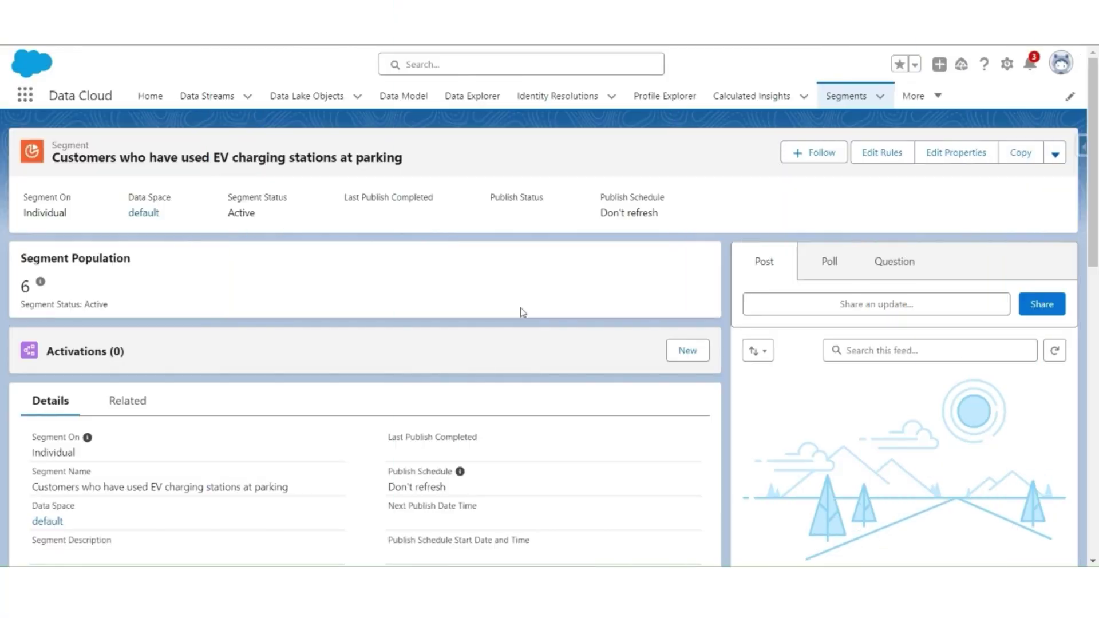
Start a new activation of this segment to AWS S3 with Individual membership.
{"action": "left_click", "coordinate": [690, 357]}
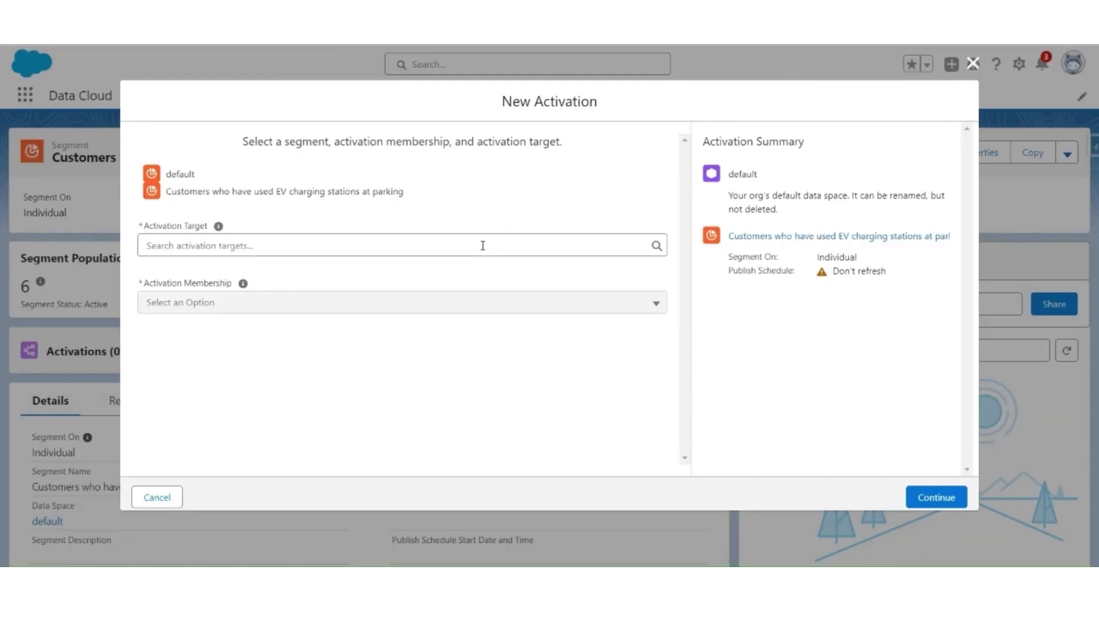
{"action": "left_click", "coordinate": [483, 245]}
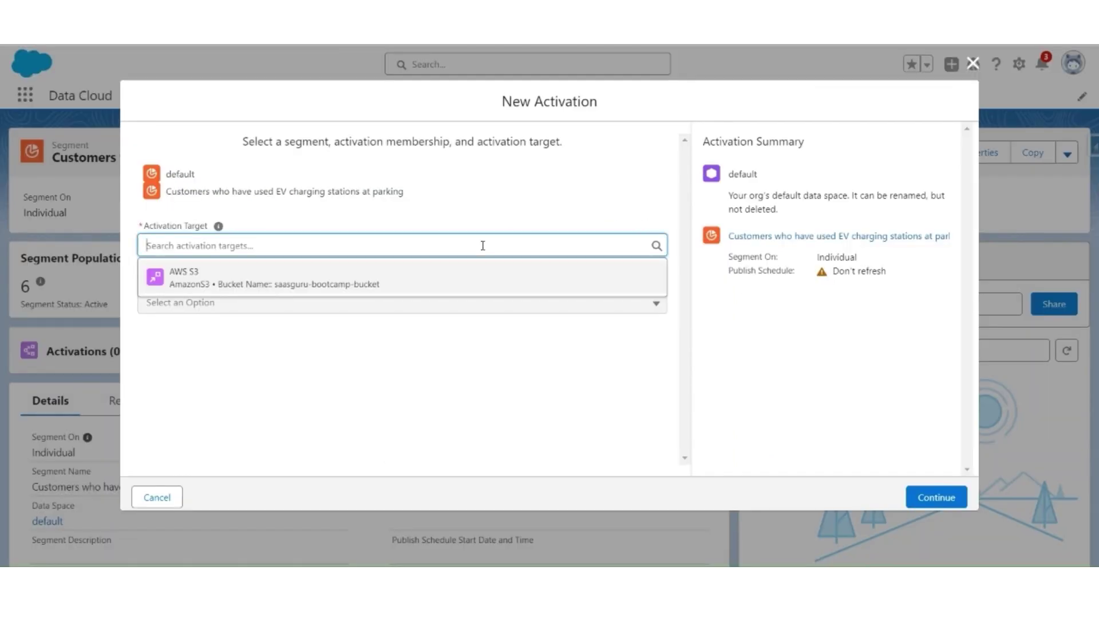
{"action": "left_click", "coordinate": [373, 281]}
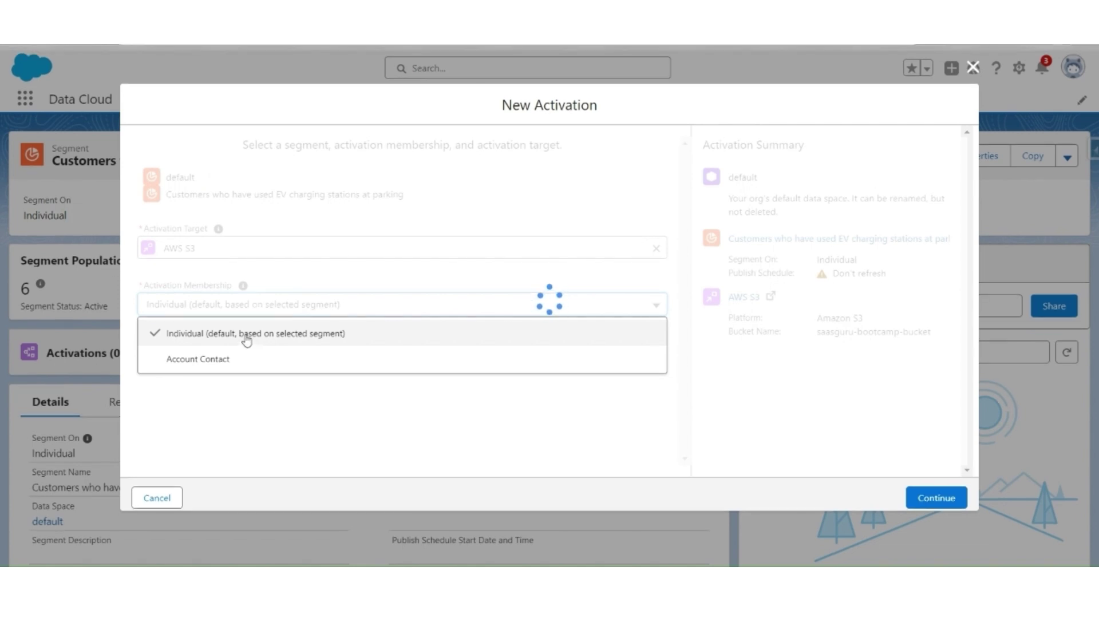
{"action": "left_click", "coordinate": [252, 337]}
{"action": "left_click", "coordinate": [933, 498]}
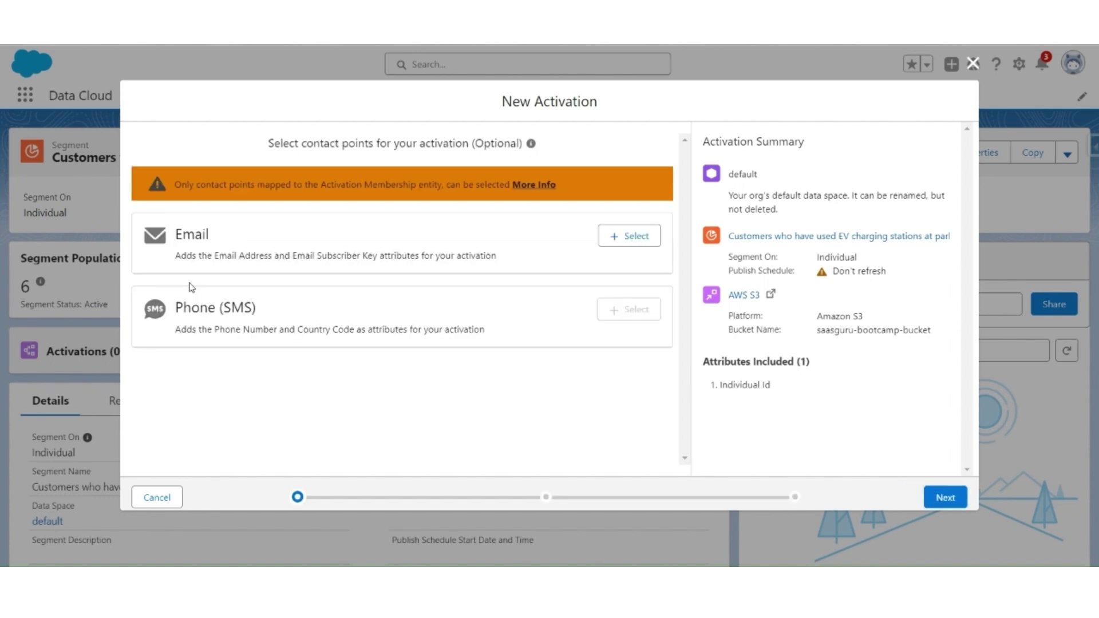
Include the Email contact point and continue to the attributes step.
{"action": "left_click", "coordinate": [634, 236]}
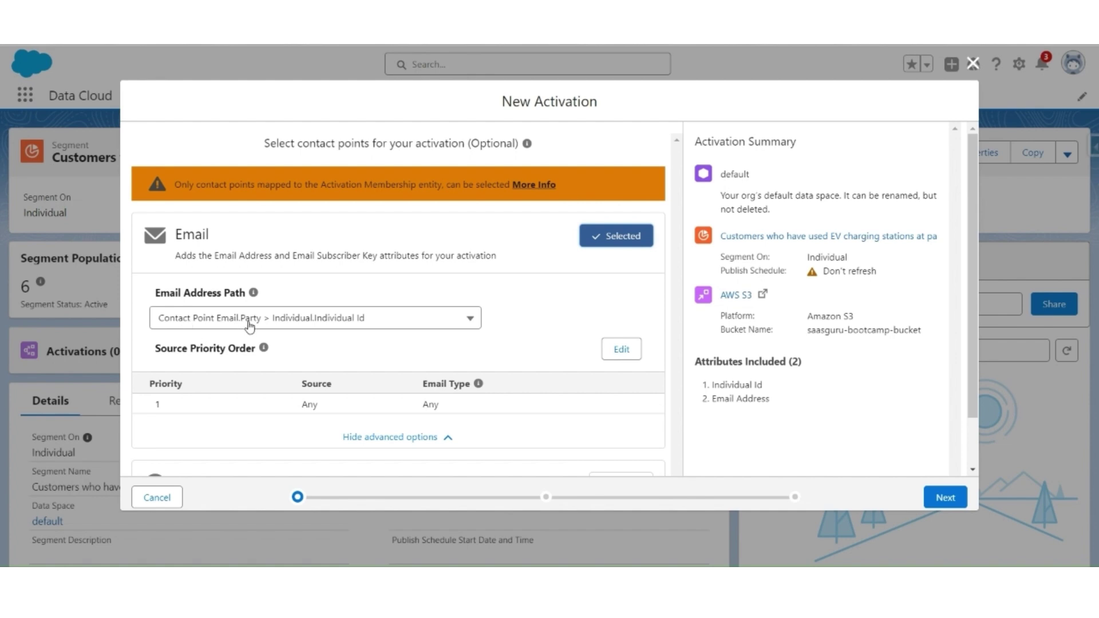
{"action": "scroll", "coordinate": [572, 372], "scroll_direction": "down", "scroll_amount": 1}
{"action": "left_click", "coordinate": [944, 497]}
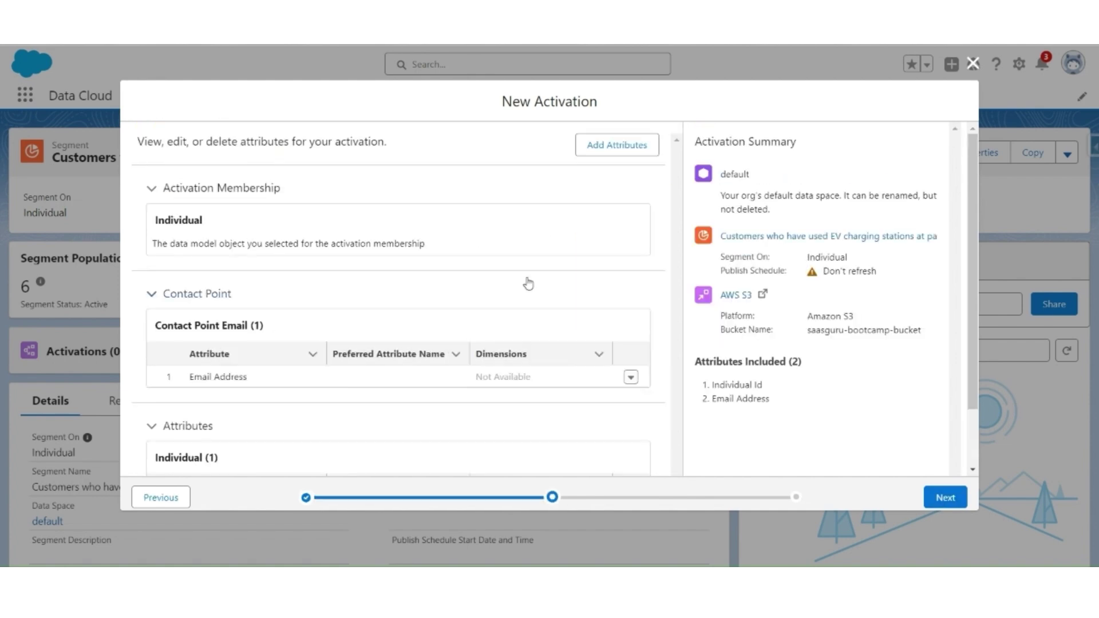
{"action": "scroll", "coordinate": [525, 282], "scroll_direction": "down", "scroll_amount": 2}
{"action": "scroll", "coordinate": [572, 283], "scroll_direction": "up", "scroll_amount": 2}
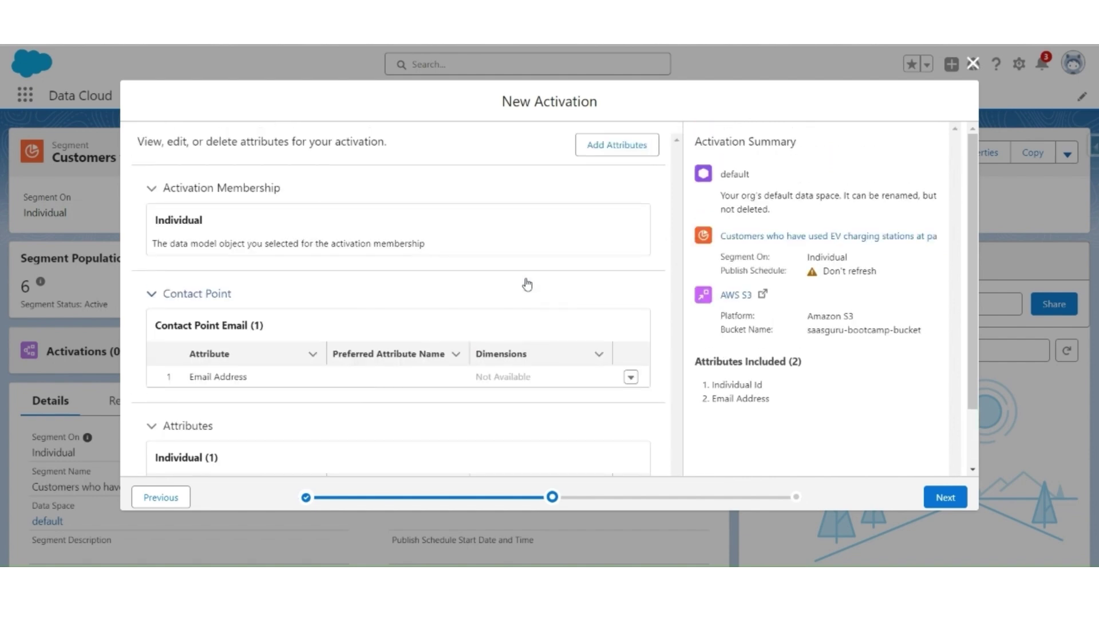
Add Individual attributes Salutation, First Name and Last Name to the activation.
{"action": "left_click", "coordinate": [610, 150]}
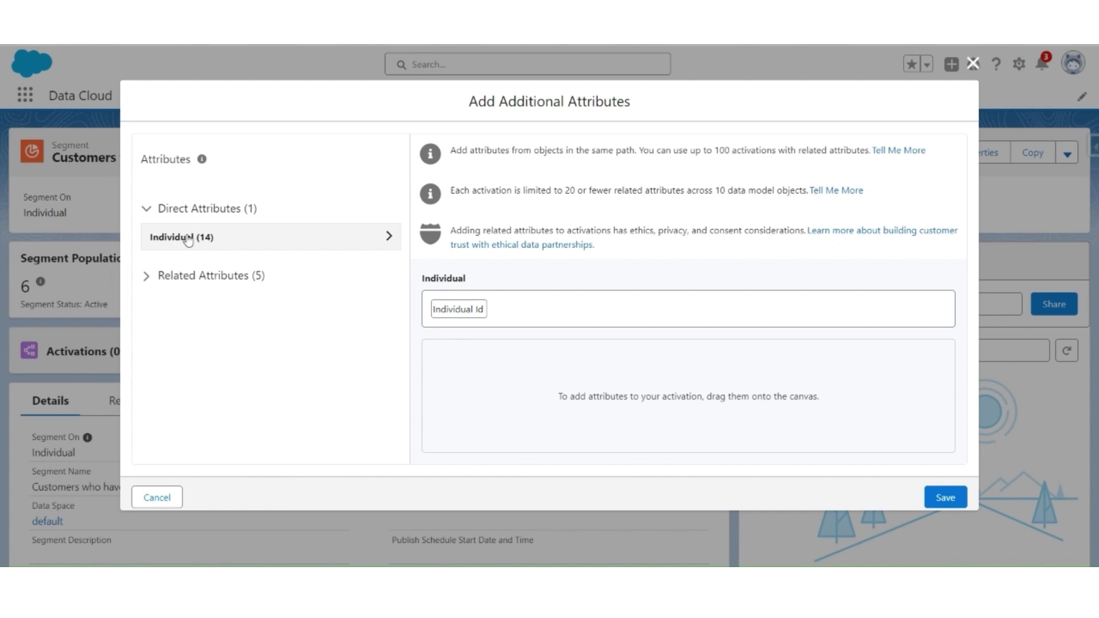
{"action": "left_click", "coordinate": [188, 239]}
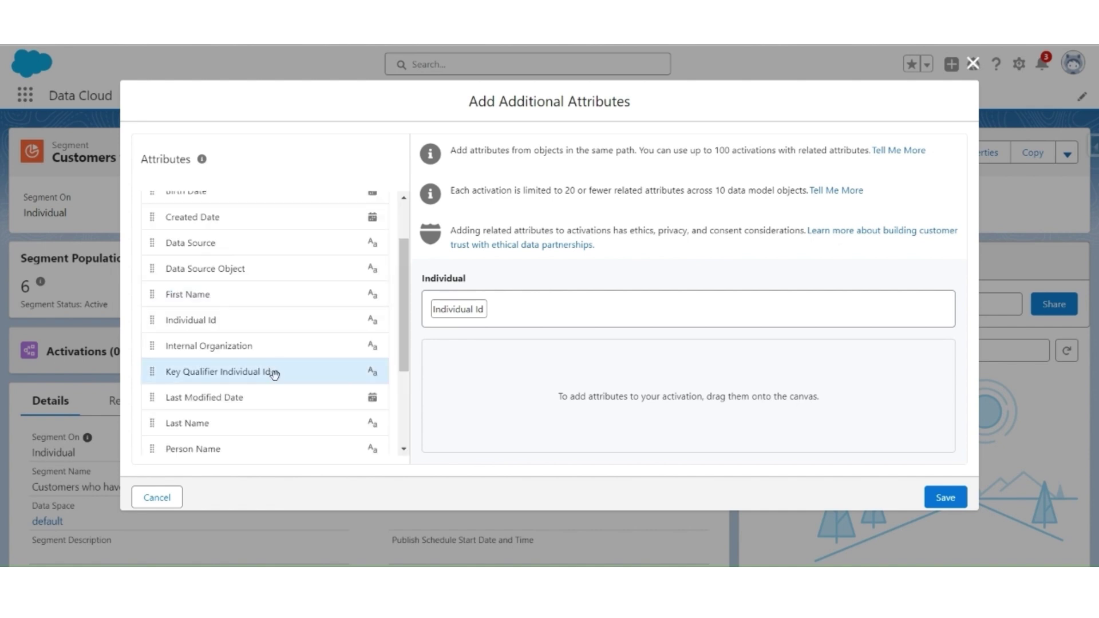
{"action": "scroll", "coordinate": [253, 326], "scroll_direction": "down", "scroll_amount": 2}
{"action": "left_click", "coordinate": [250, 321]}
{"action": "scroll", "coordinate": [225, 226], "scroll_direction": "up", "scroll_amount": 1}
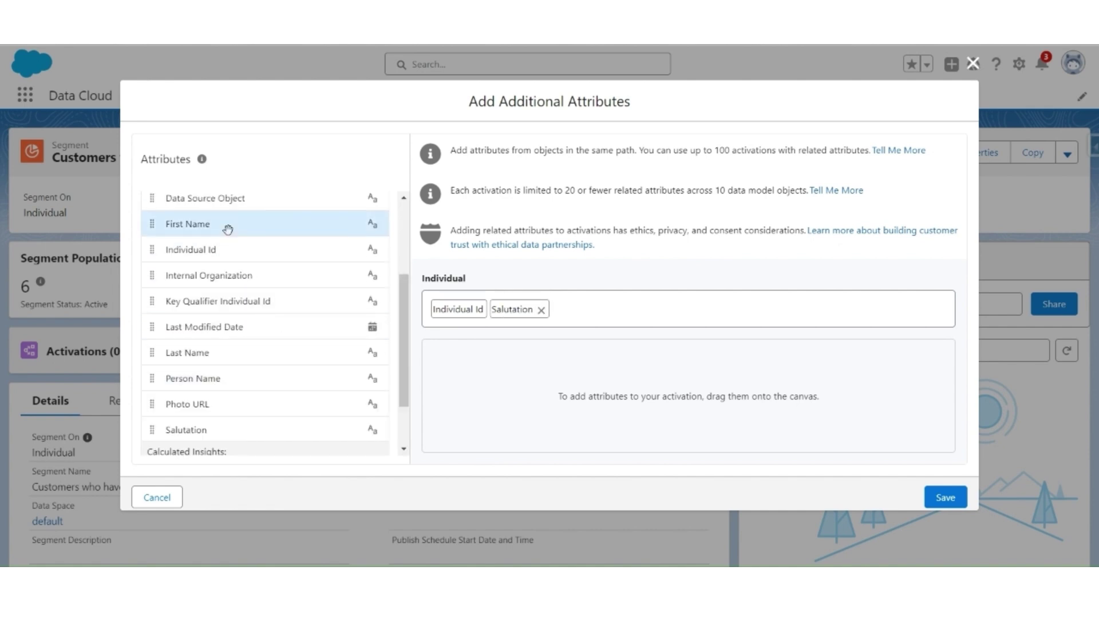
{"action": "left_click", "coordinate": [227, 230]}
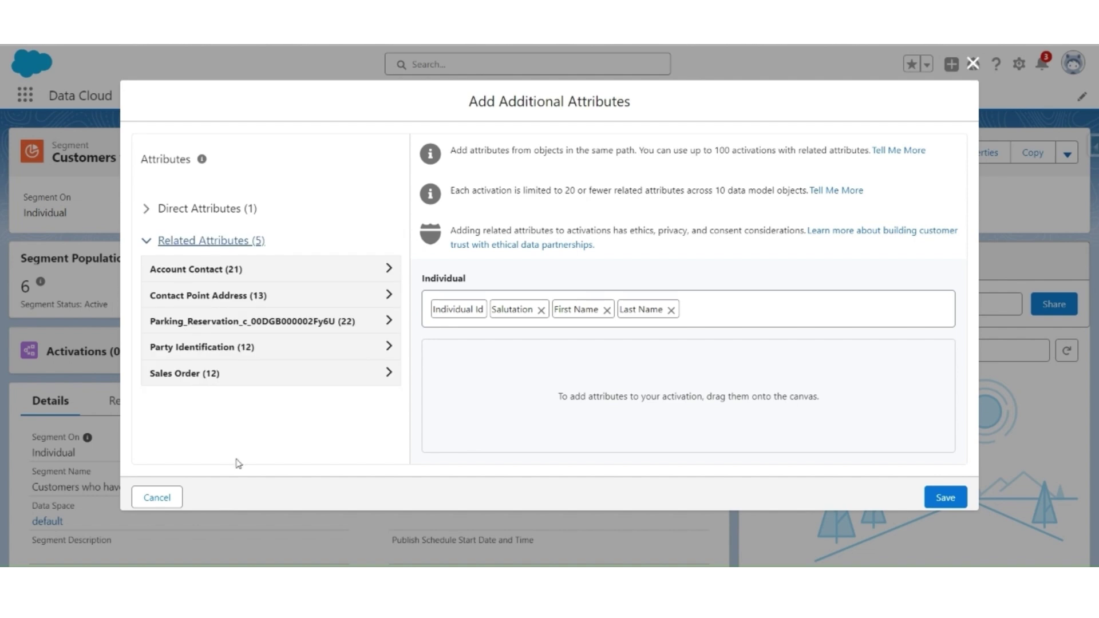
Add Parking Reservation Name, Start Date and End Date attributes, then save.
{"action": "left_click", "coordinate": [213, 325]}
{"action": "scroll", "coordinate": [285, 366], "scroll_direction": "down", "scroll_amount": 5}
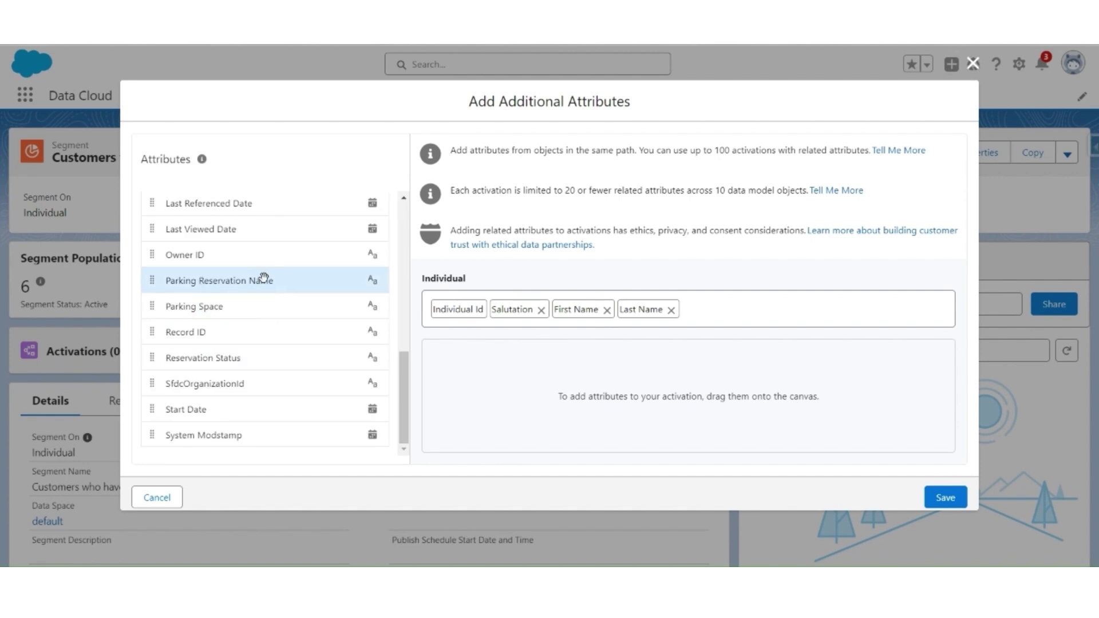
{"action": "left_click_drag", "start_coordinate": [263, 277], "coordinate": [795, 349]}
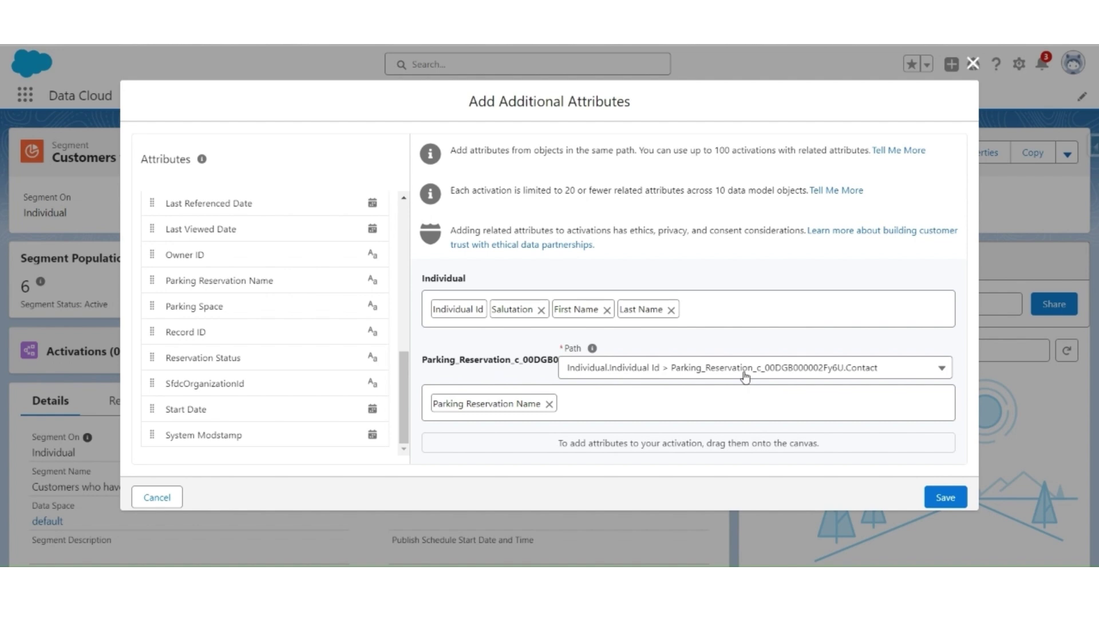
{"action": "left_click", "coordinate": [257, 406]}
{"action": "scroll", "coordinate": [229, 275], "scroll_direction": "up", "scroll_amount": 4}
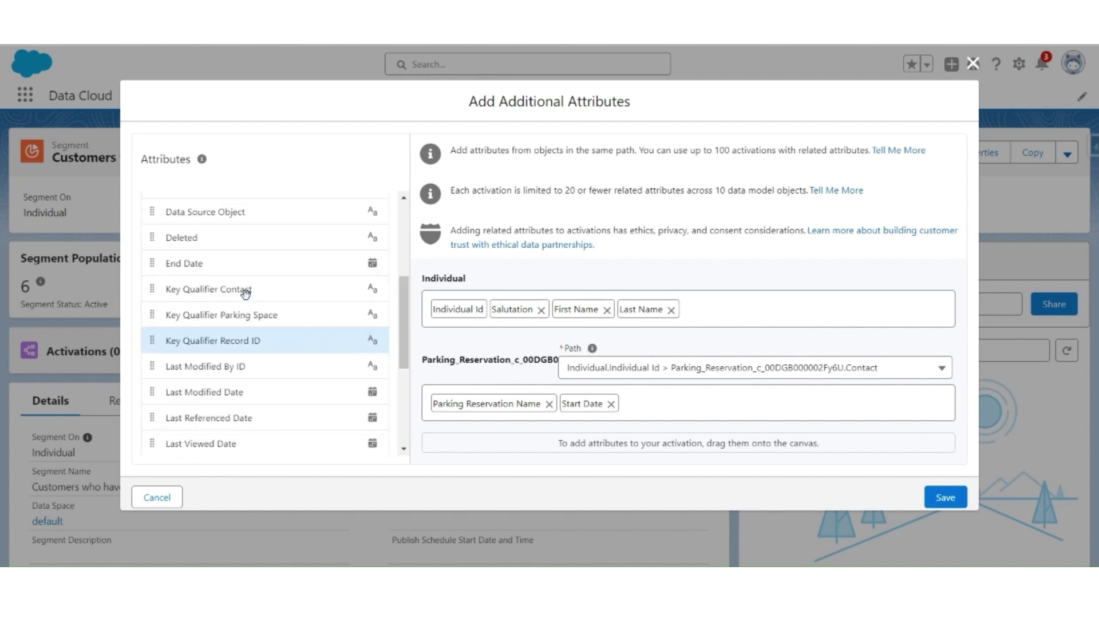
{"action": "left_click", "coordinate": [224, 261]}
{"action": "scroll", "coordinate": [287, 341], "scroll_direction": "down", "scroll_amount": 4}
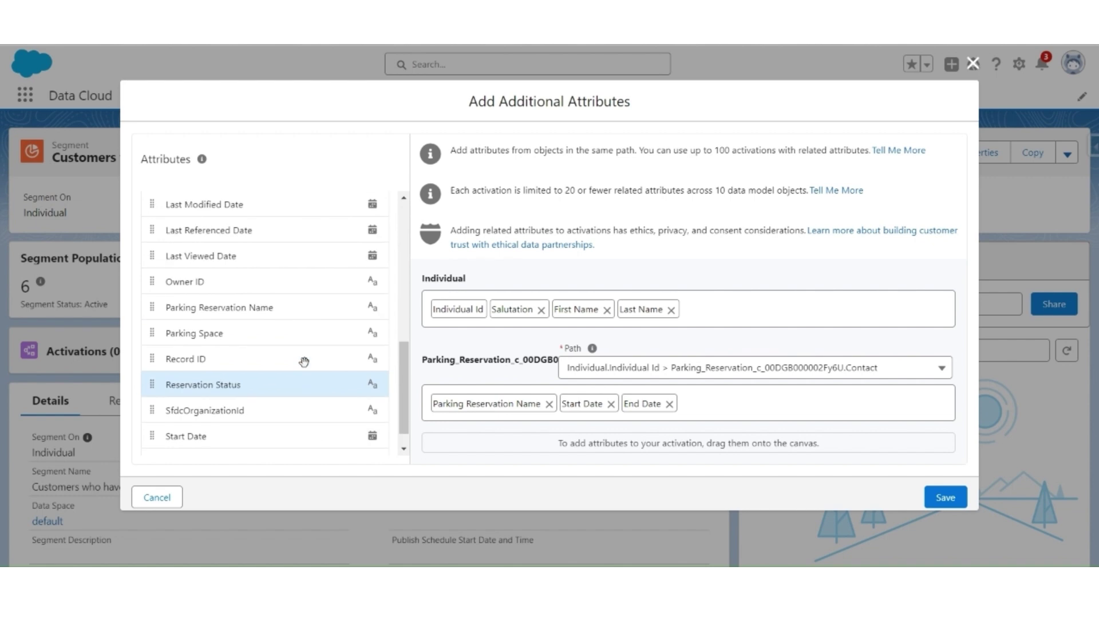
{"action": "left_click", "coordinate": [945, 498]}
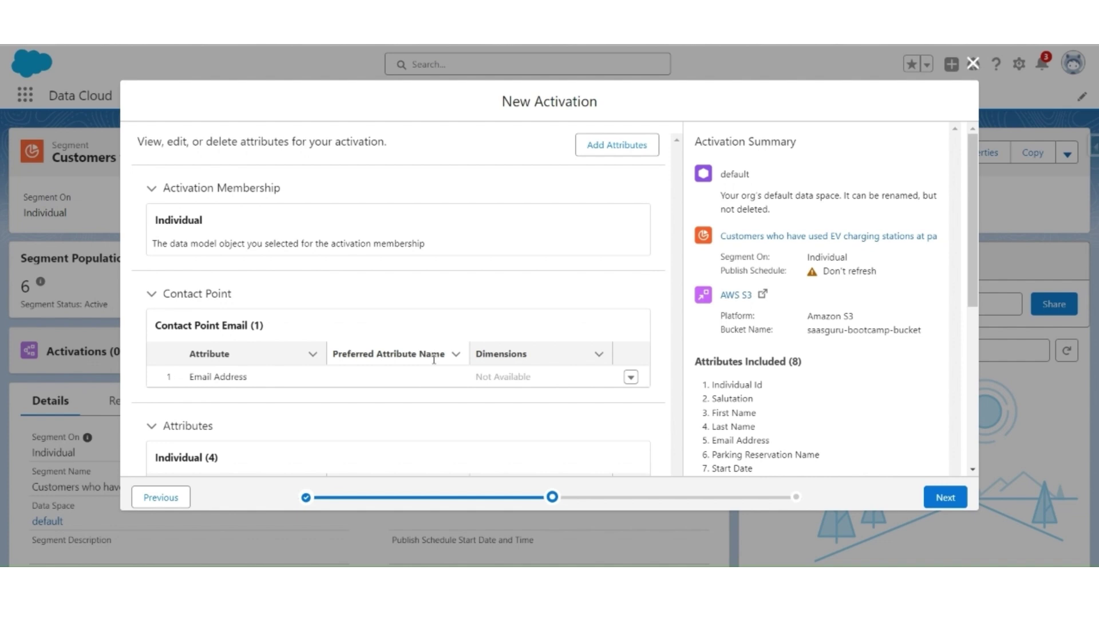
Sort the reservation values by Created Date (Most Recent).
{"action": "scroll", "coordinate": [434, 359], "scroll_direction": "down", "scroll_amount": 5}
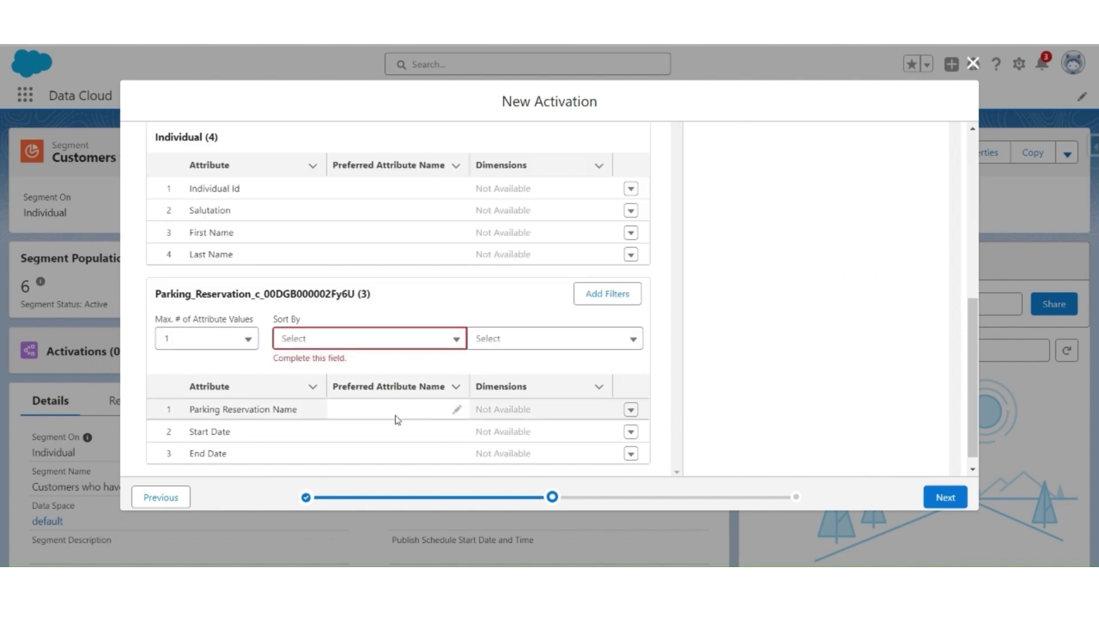
{"action": "left_click", "coordinate": [341, 333]}
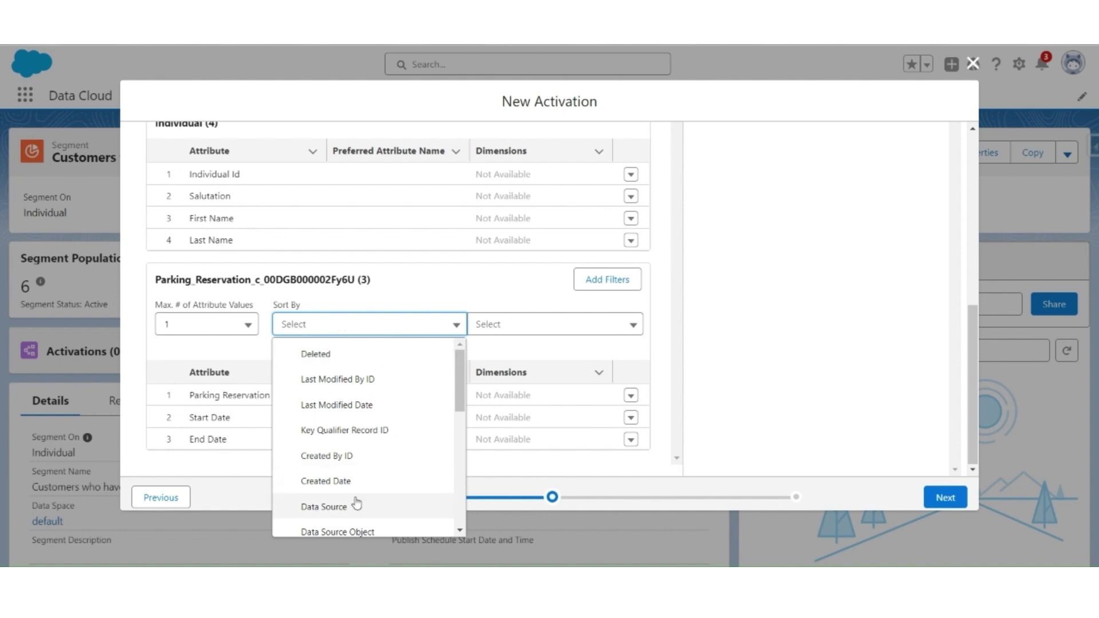
{"action": "left_click", "coordinate": [325, 481]}
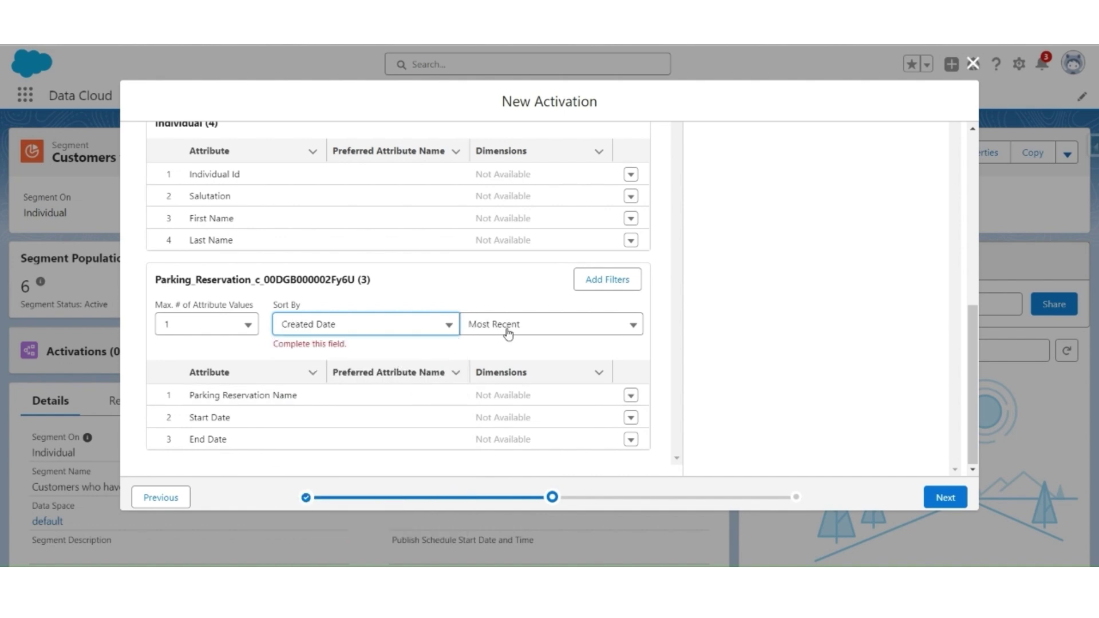
Name the activation 'EV charging customers' and save it.
{"action": "left_click", "coordinate": [945, 498]}
{"action": "left_click", "coordinate": [194, 196]}
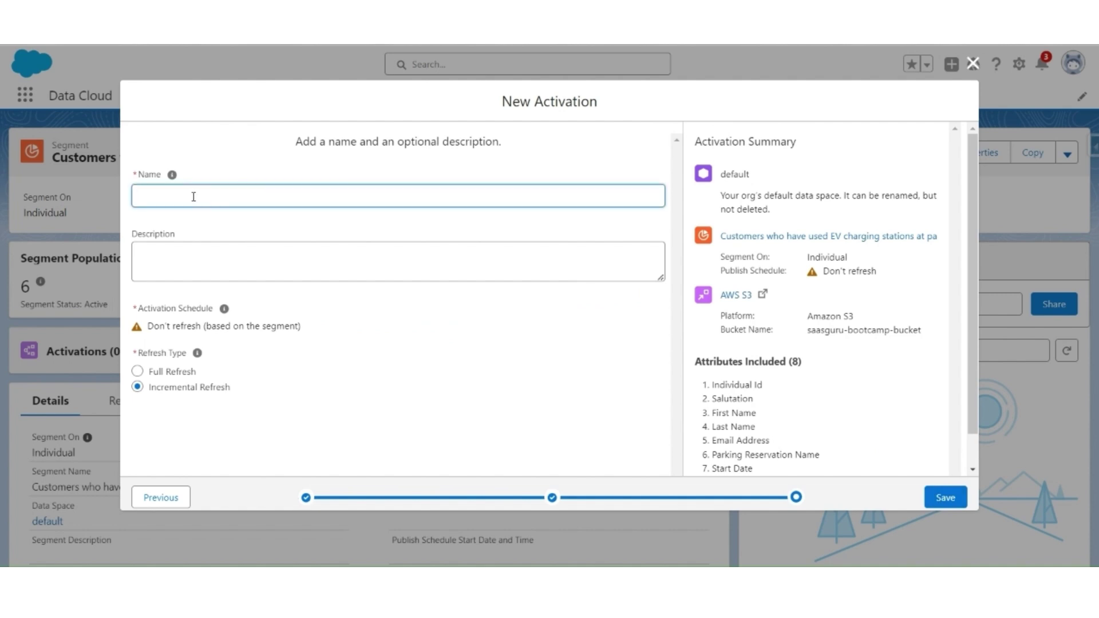
{"action": "type", "text": "EV charging customers"}
{"action": "key", "text": "Tab"}
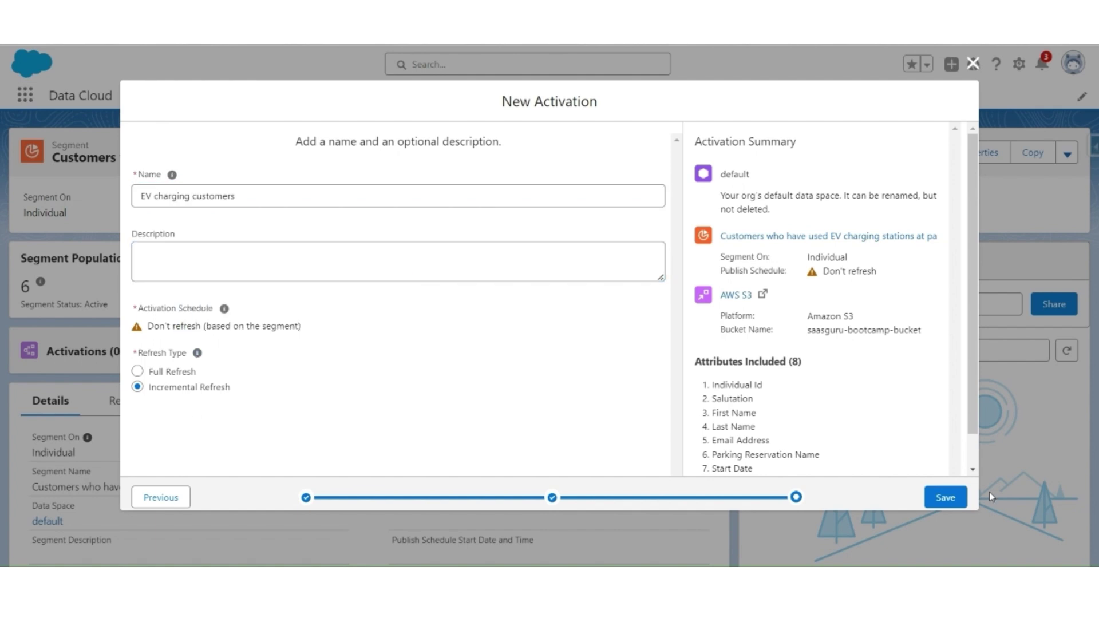
{"action": "left_click", "coordinate": [948, 499]}
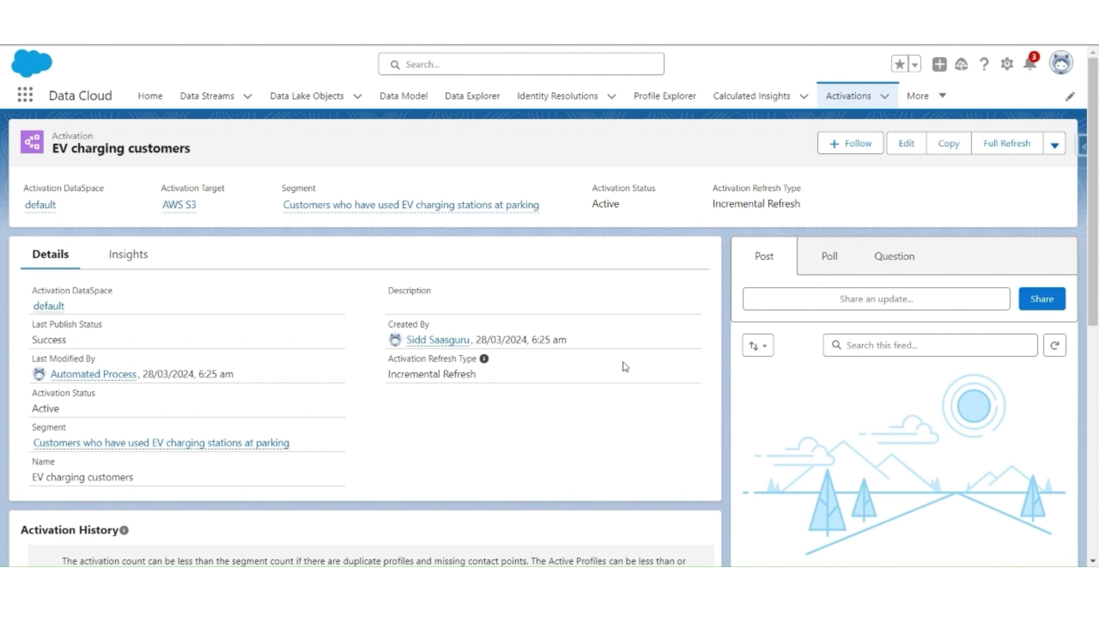
Publish the EV charging segment now from its record page.
{"action": "left_click", "coordinate": [353, 208]}
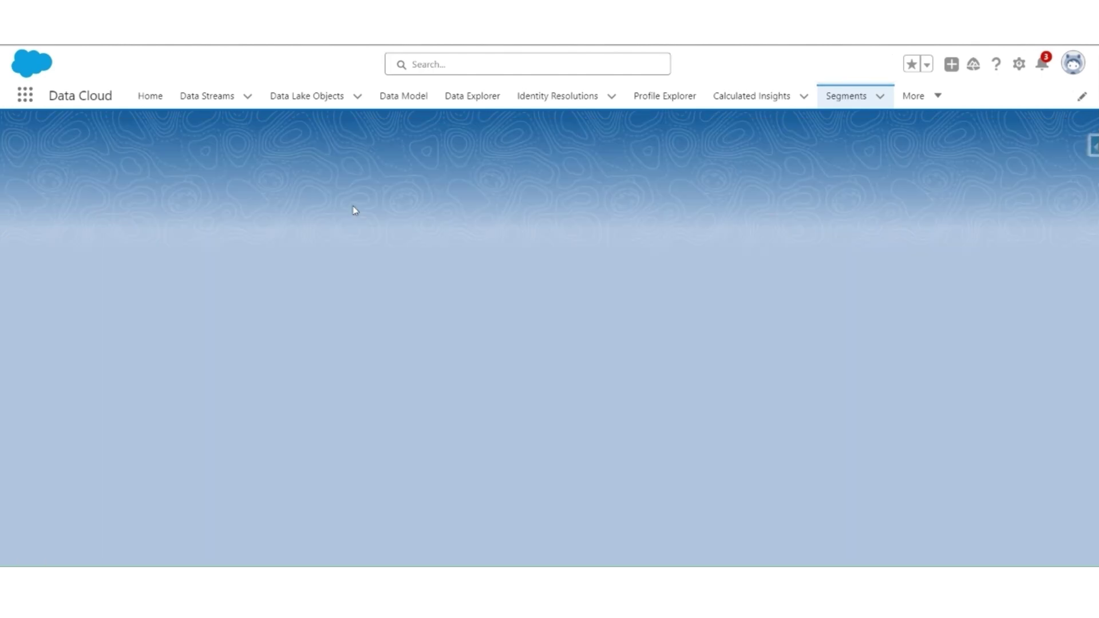
{"action": "left_click", "coordinate": [1055, 154]}
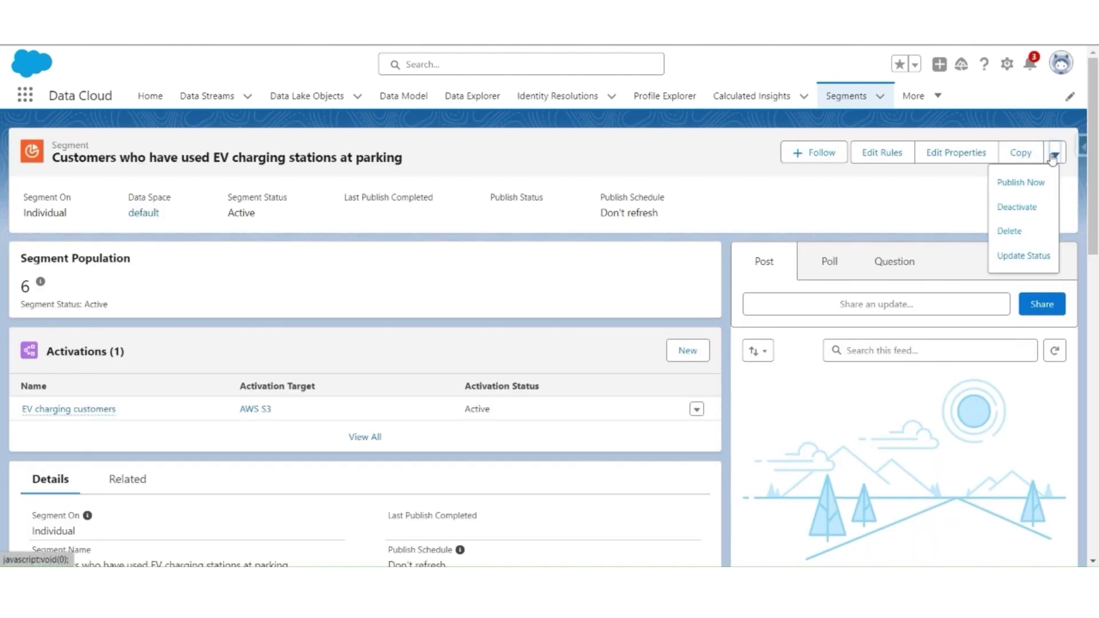
{"action": "left_click", "coordinate": [1021, 182]}
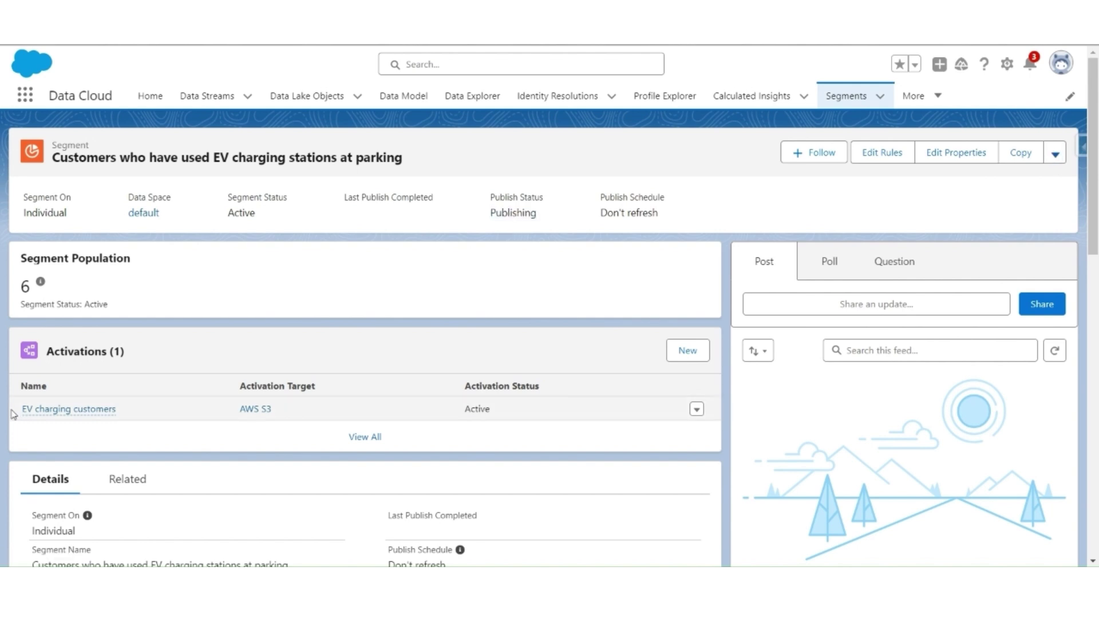
Check the EV charging customers activation history for Success status and 6 profiles.
{"action": "left_click", "coordinate": [62, 411]}
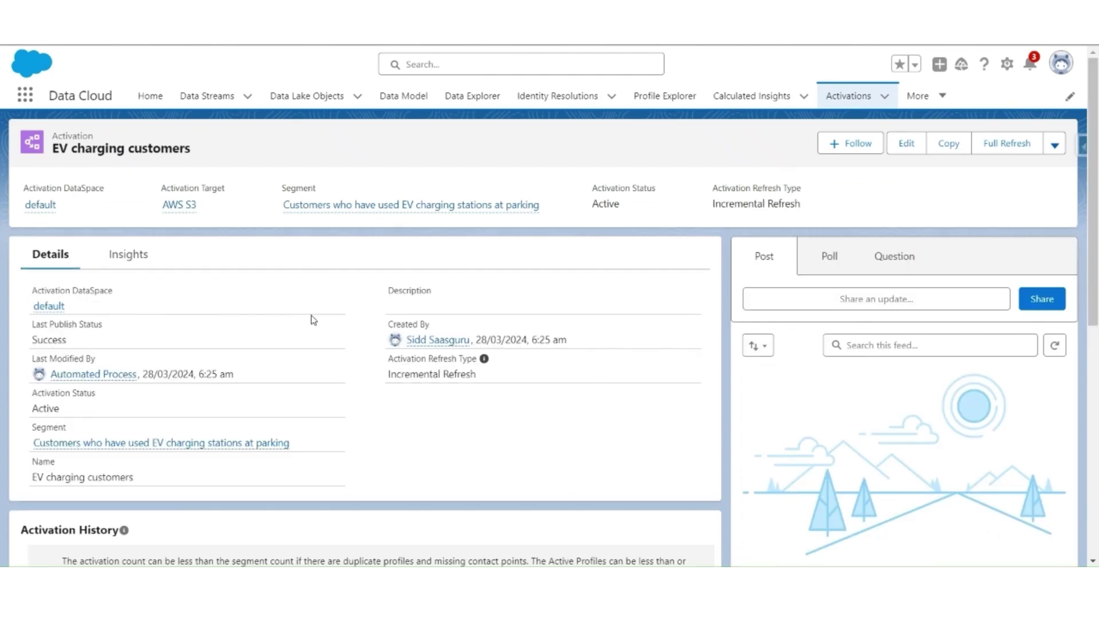
{"action": "scroll", "coordinate": [311, 319], "scroll_direction": "down", "scroll_amount": 3}
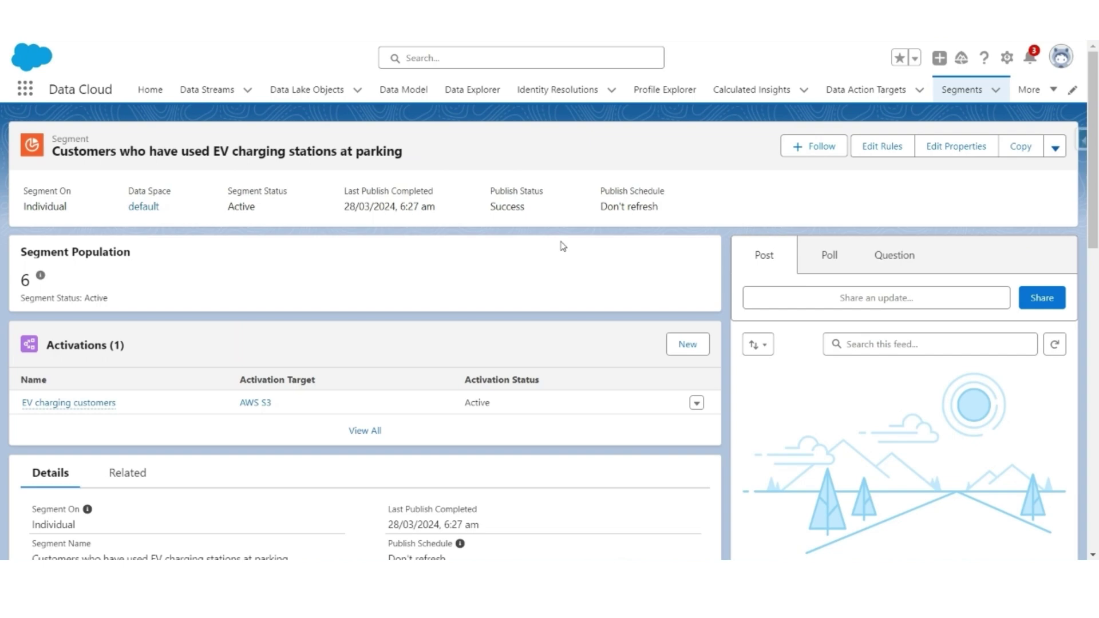
{"action": "double_click", "coordinate": [509, 204]}
{"action": "left_click", "coordinate": [521, 270]}
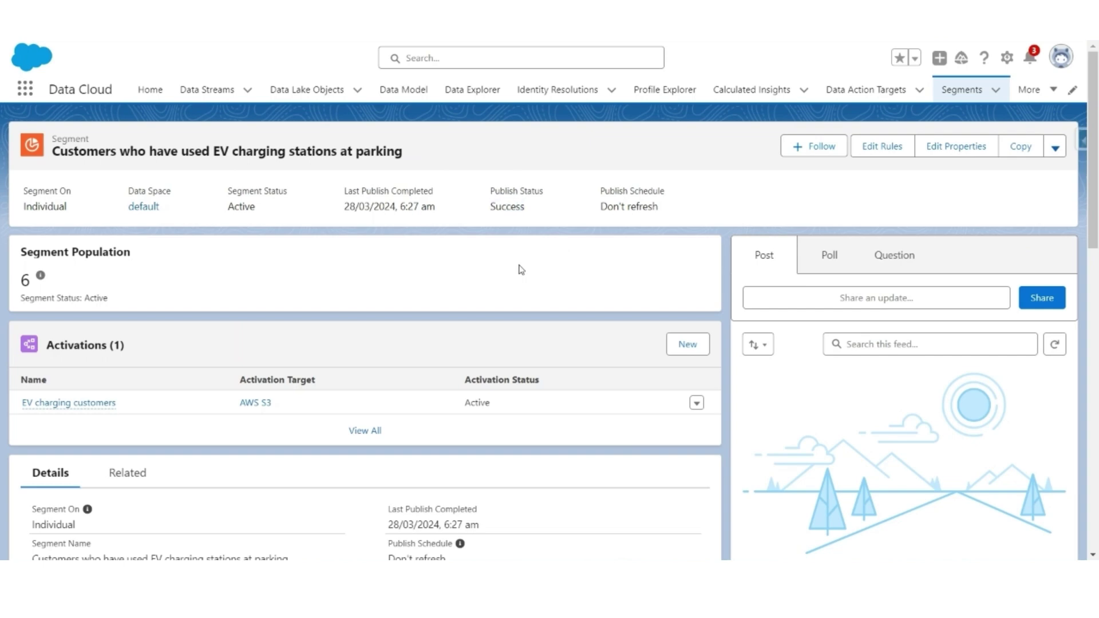
{"action": "left_click", "coordinate": [98, 407]}
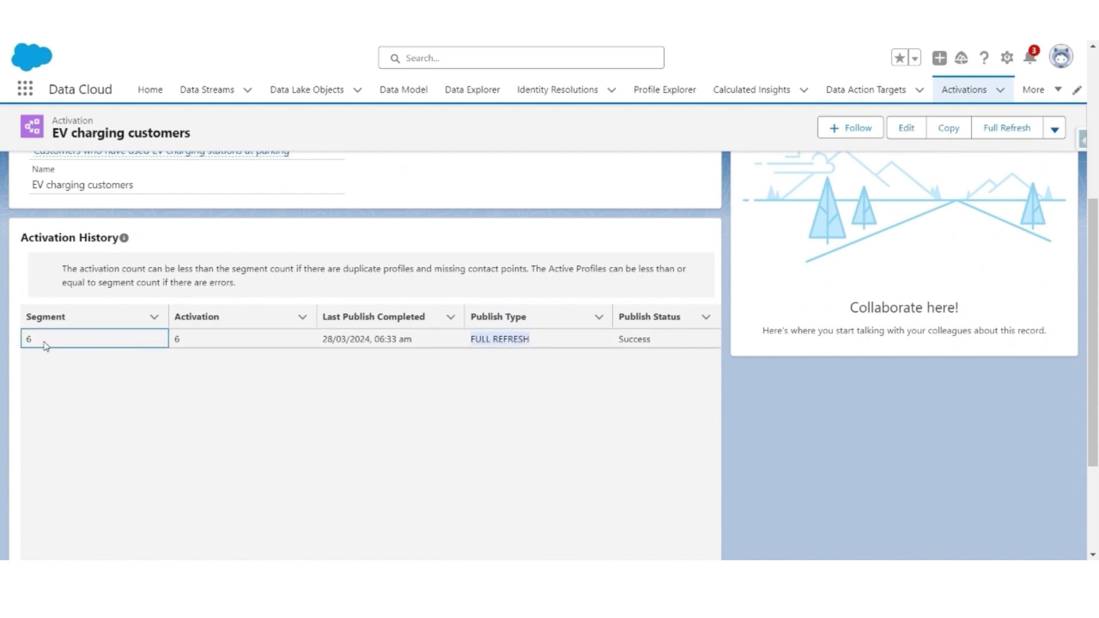
{"action": "double_click", "coordinate": [23, 343]}
{"action": "left_click", "coordinate": [23, 343]}
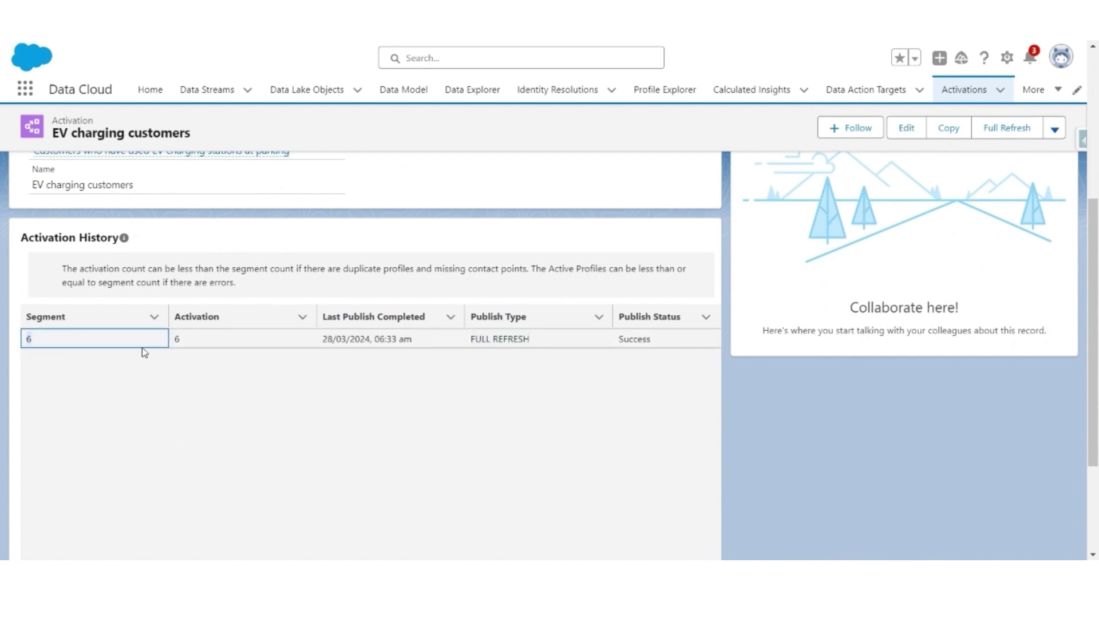
Browse SegmentsFromDataCloud/Salesforce-c360-Segments/2024/03/28/00 to the export and open the part-00000 CSV.
{"action": "left_click", "coordinate": [277, 418]}
{"action": "scroll", "coordinate": [277, 418], "scroll_direction": "up", "scroll_amount": 5}
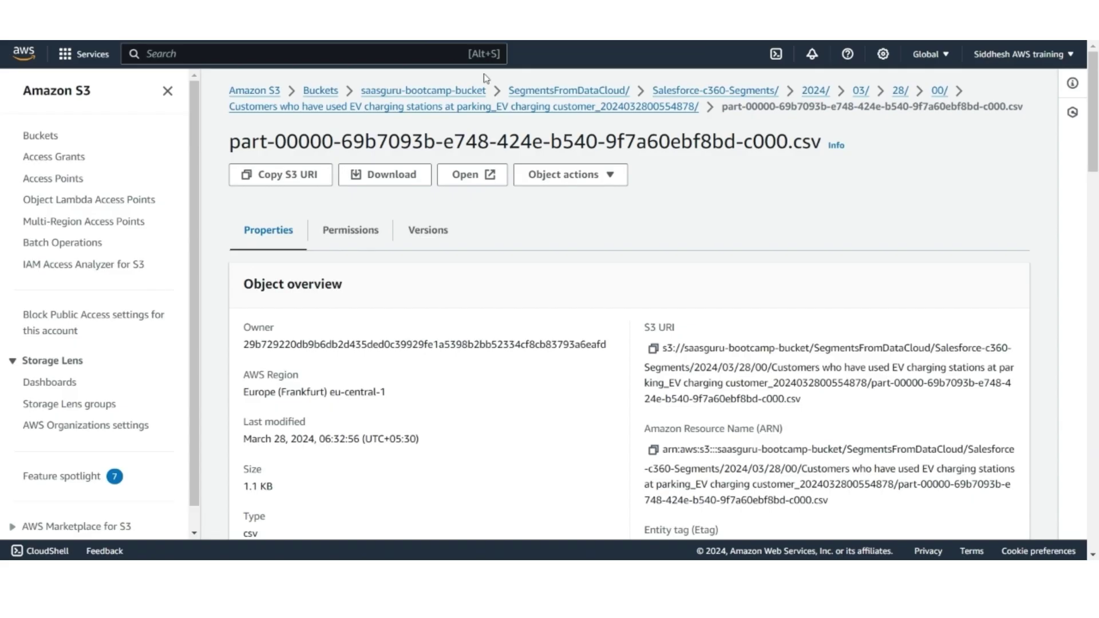
{"action": "left_click", "coordinate": [596, 91]}
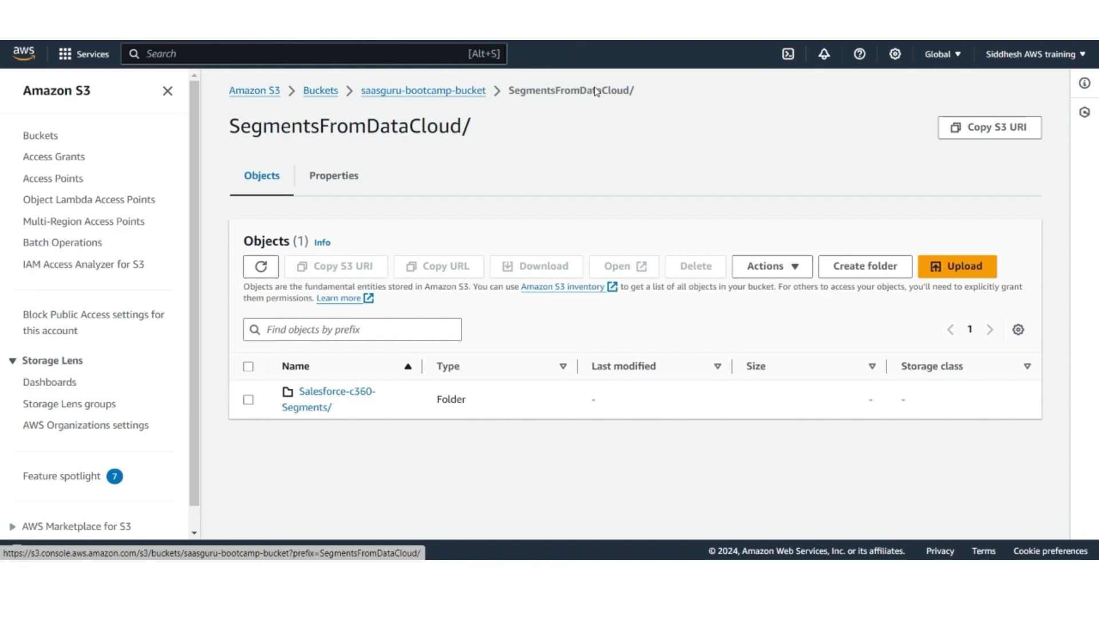
{"action": "left_click", "coordinate": [350, 403]}
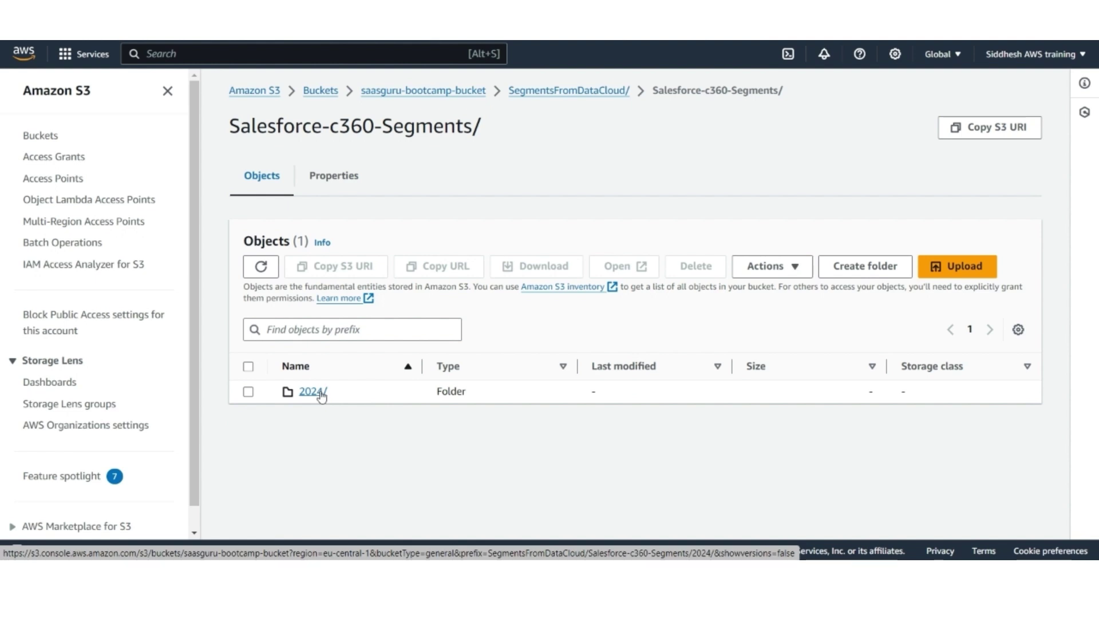
{"action": "left_click", "coordinate": [320, 394]}
{"action": "left_click", "coordinate": [303, 391]}
{"action": "left_click", "coordinate": [304, 392]}
{"action": "left_click", "coordinate": [307, 393]}
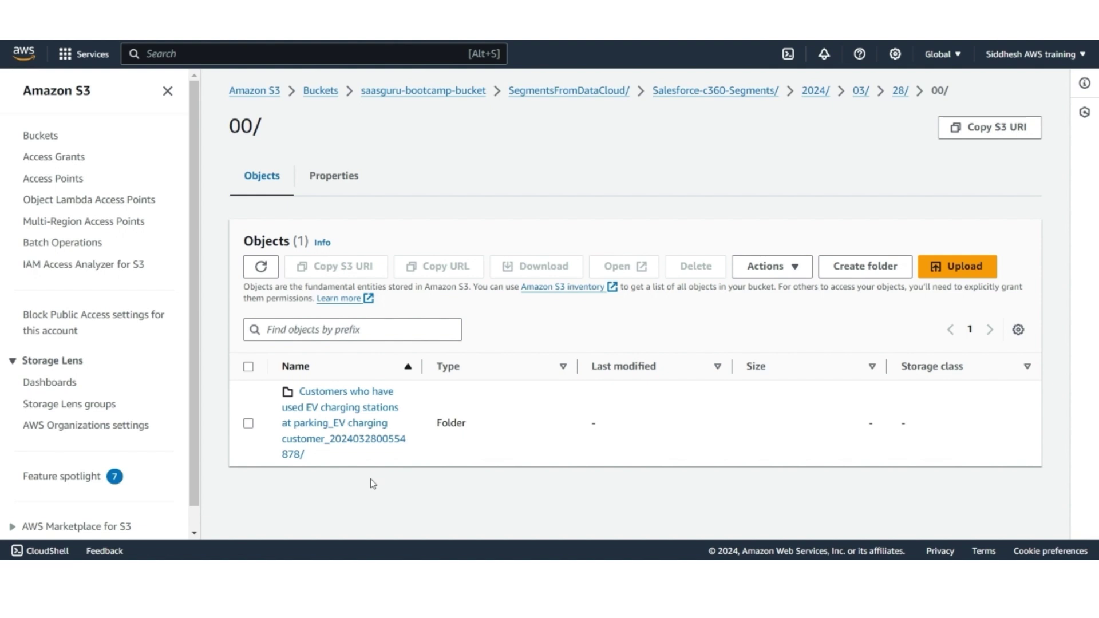
{"action": "left_click", "coordinate": [376, 442]}
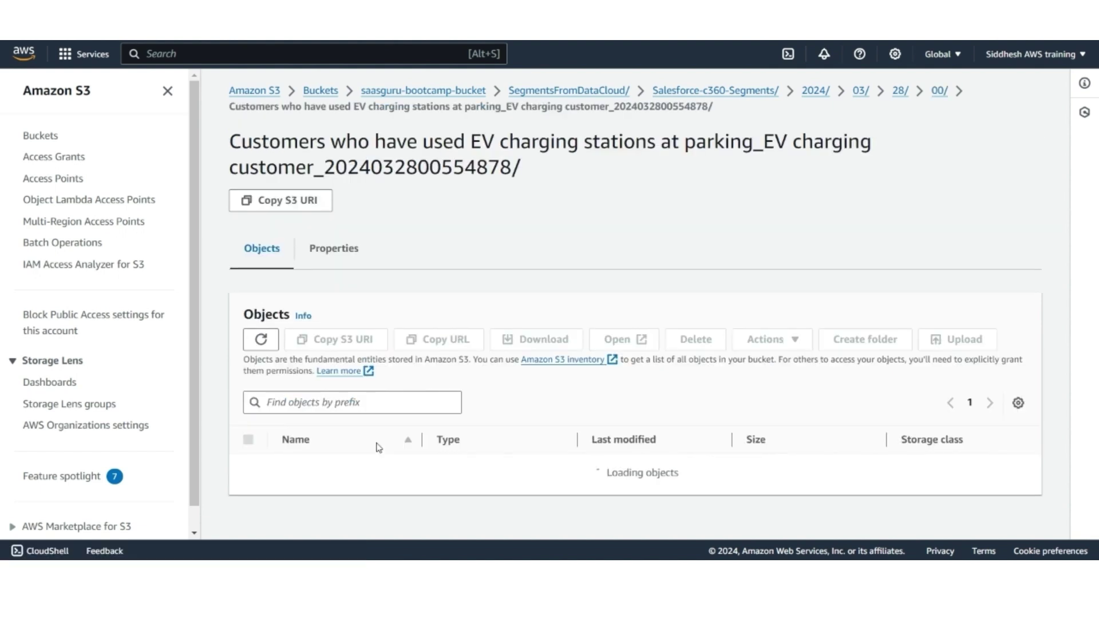
{"action": "scroll", "coordinate": [375, 447], "scroll_direction": "down", "scroll_amount": 1}
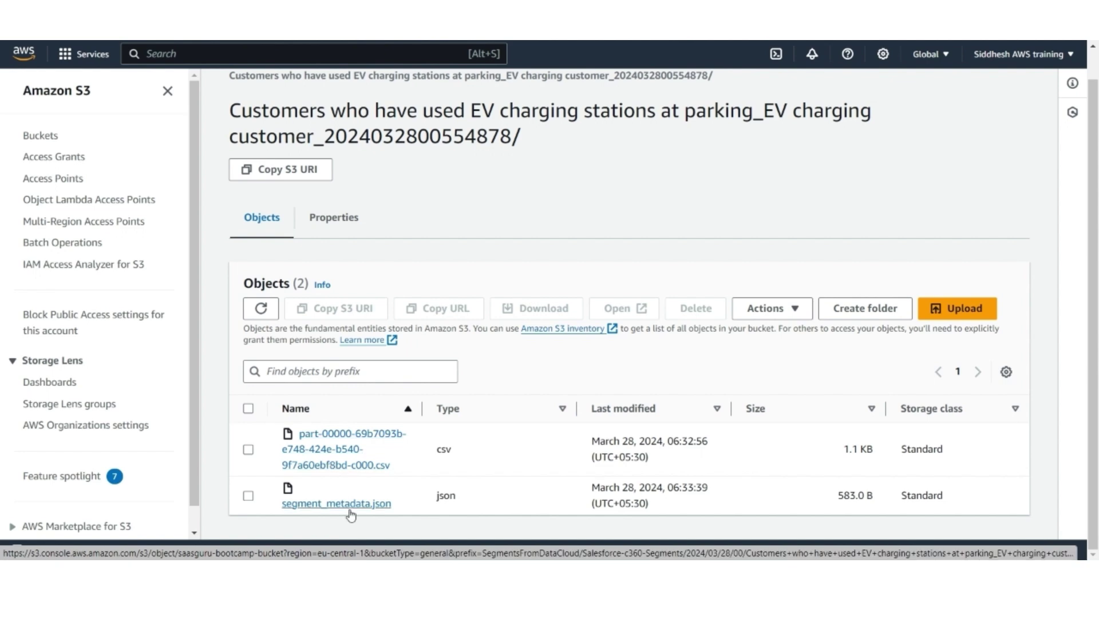
{"action": "left_click", "coordinate": [338, 458]}
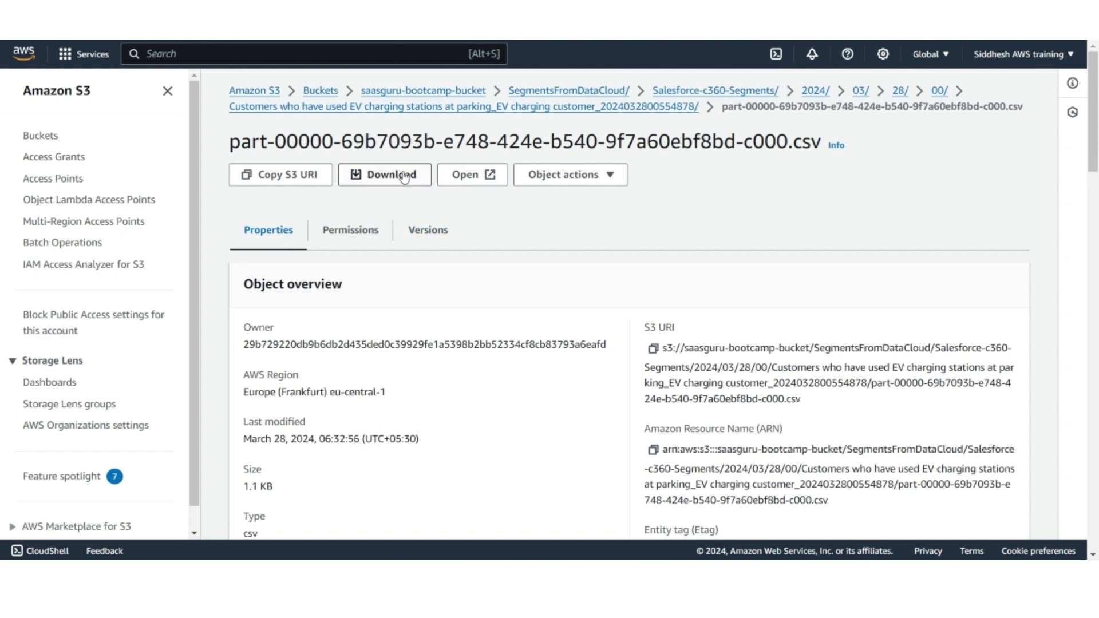
Inspect the exported CSV's Id, EmailAddress and Version columns in Excel.
{"action": "key", "text": "alt+Tab"}
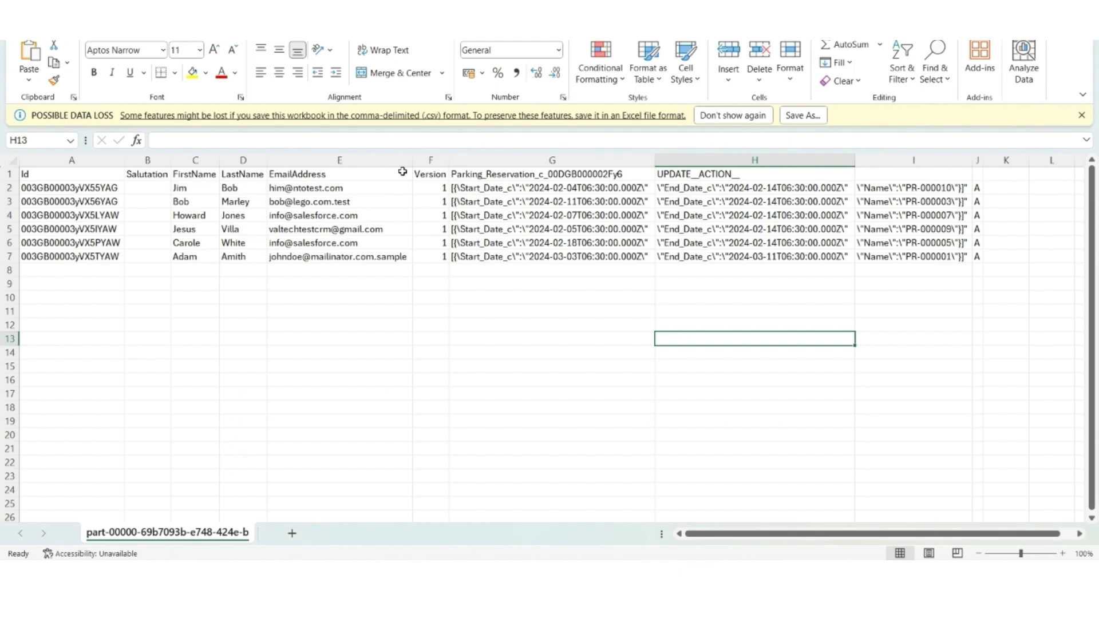
{"action": "left_click", "coordinate": [103, 158]}
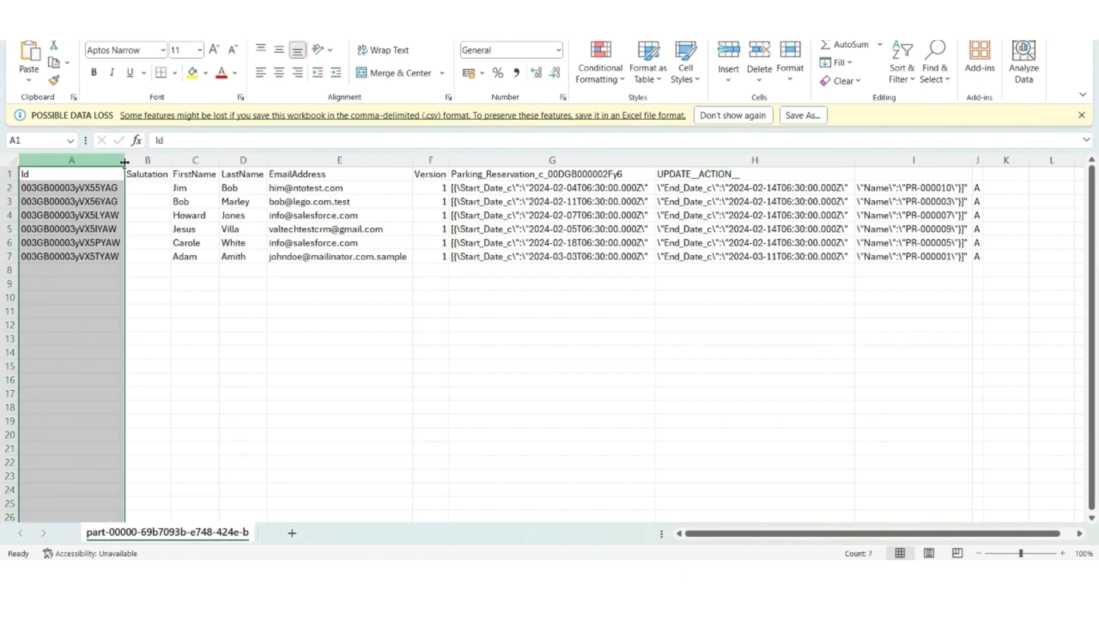
{"action": "left_click", "coordinate": [146, 161]}
{"action": "left_click", "coordinate": [195, 161]}
{"action": "left_click", "coordinate": [302, 162]}
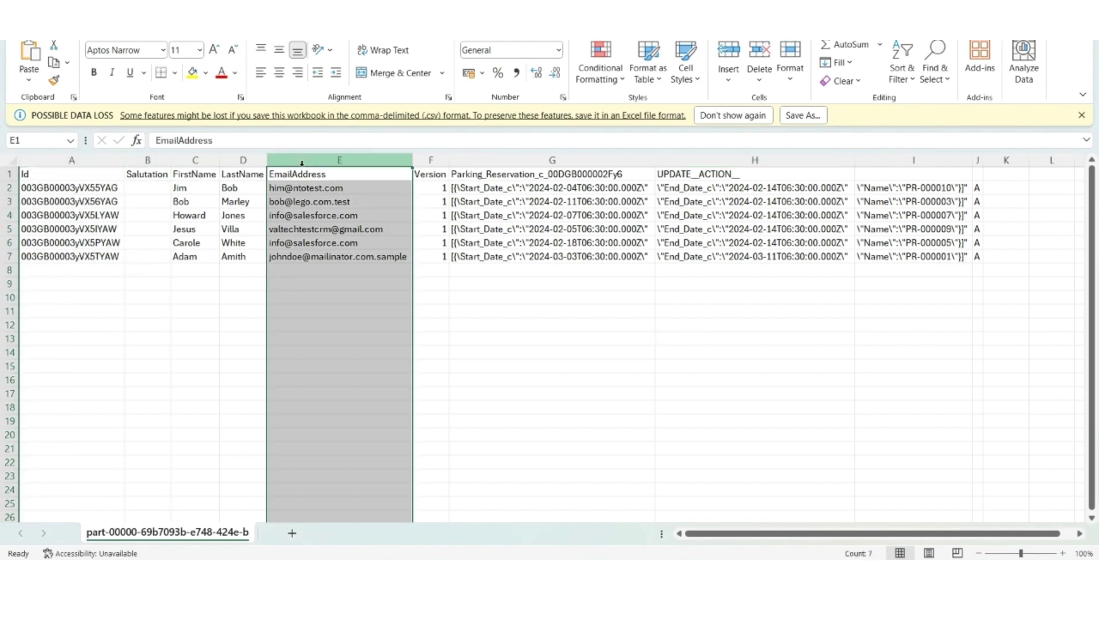
{"action": "left_click", "coordinate": [432, 159]}
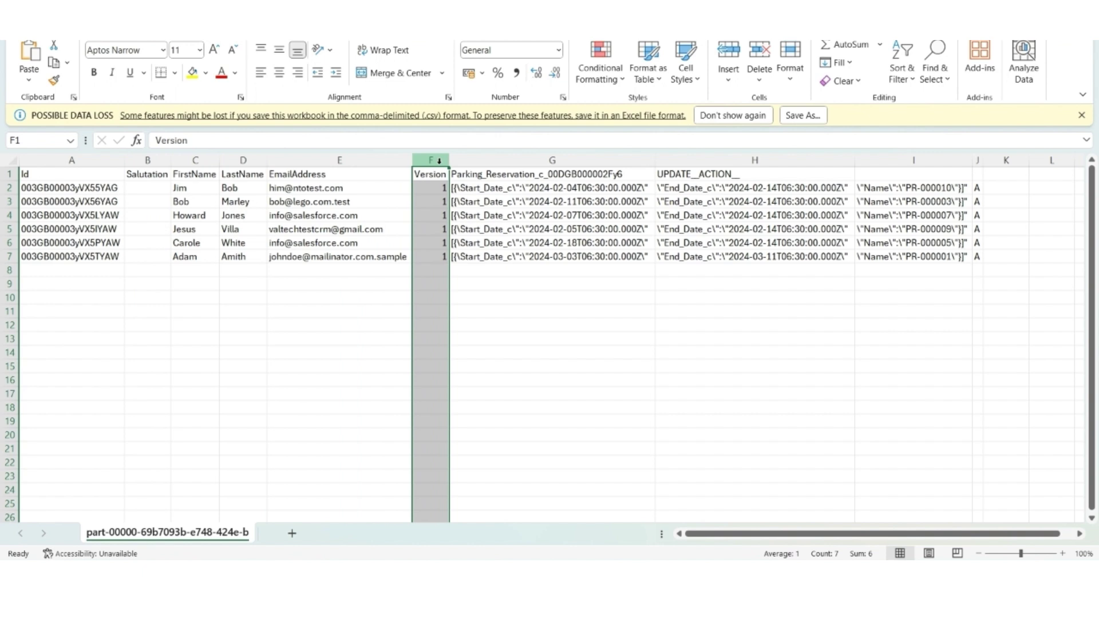
{"action": "left_click", "coordinate": [528, 162]}
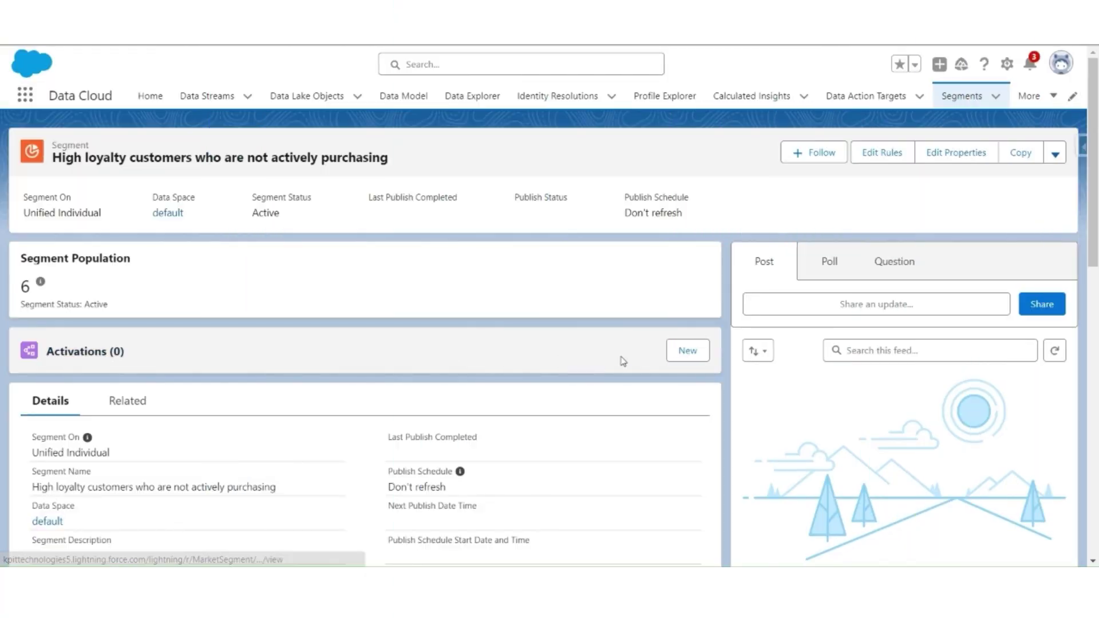
Start a new activation targeting AWS S3 with Unified Individual membership.
{"action": "left_click", "coordinate": [685, 356]}
{"action": "left_click", "coordinate": [198, 247]}
{"action": "left_click", "coordinate": [202, 286]}
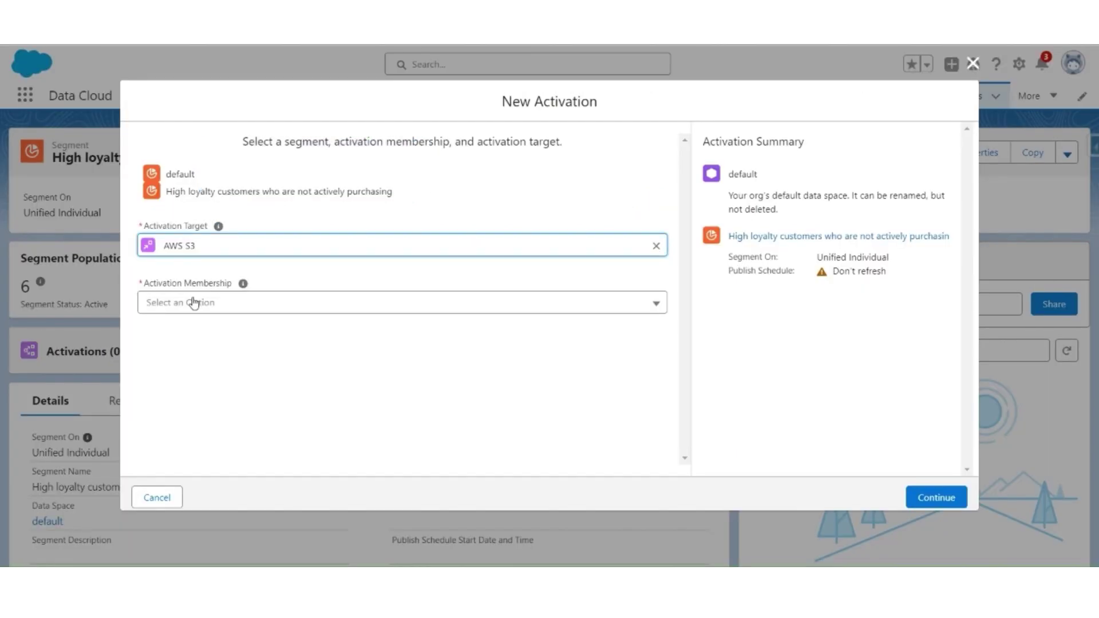
{"action": "left_click", "coordinate": [191, 310]}
{"action": "left_click", "coordinate": [190, 310]}
{"action": "left_click", "coordinate": [208, 336]}
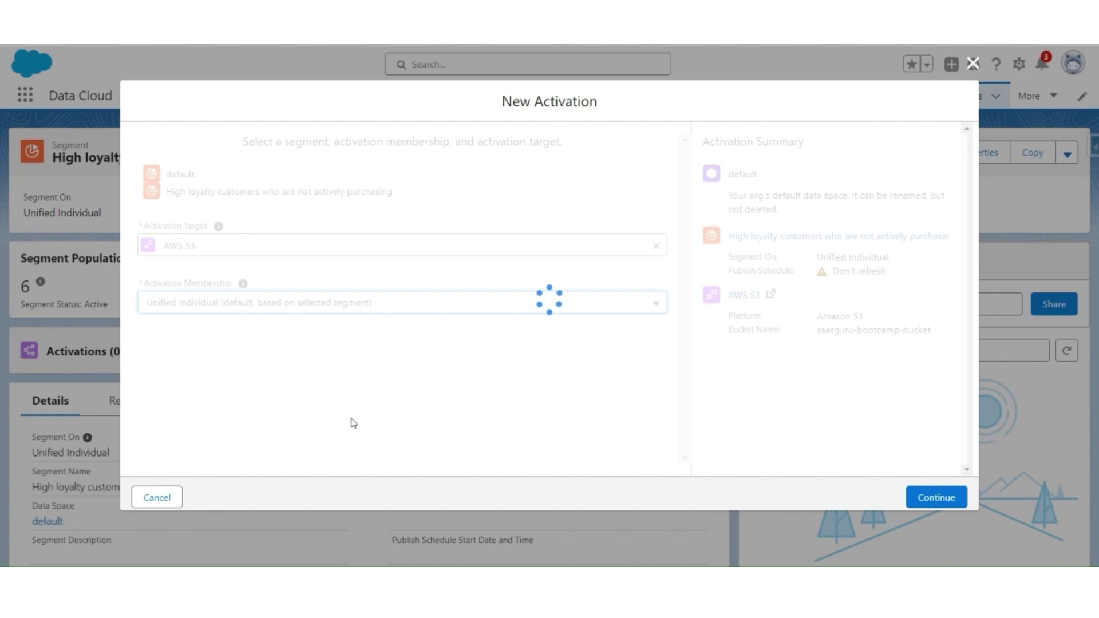
Include the Email contact point and bring up the additional attributes picker.
{"action": "left_click", "coordinate": [947, 500]}
{"action": "left_click", "coordinate": [619, 237]}
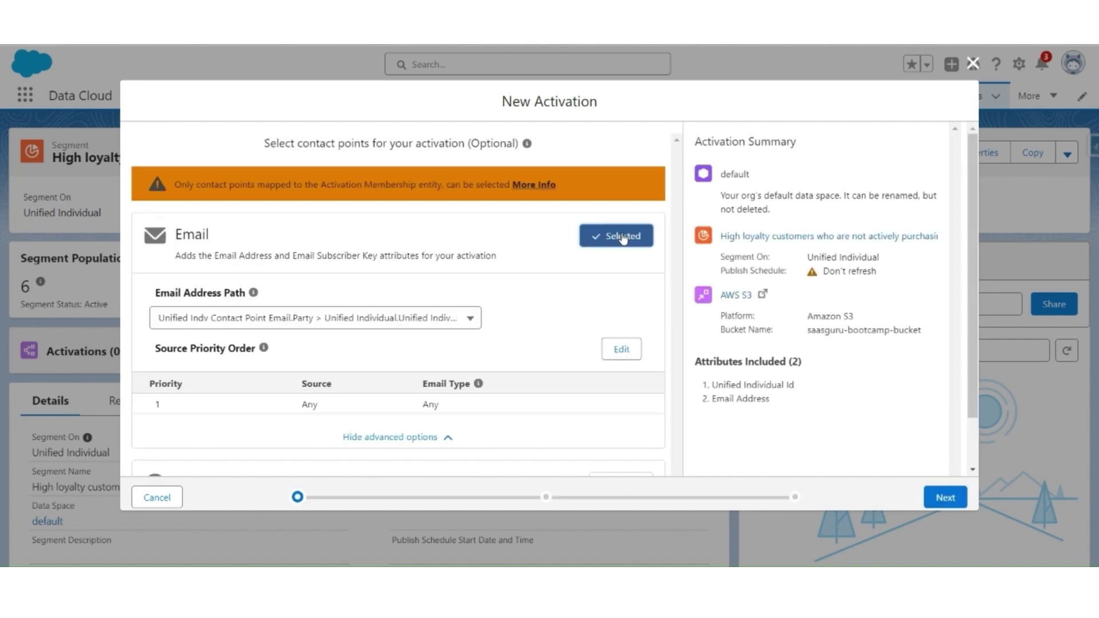
{"action": "left_click", "coordinate": [945, 497]}
{"action": "left_click", "coordinate": [616, 145]}
Drag Salutation, First Name and Last Name onto the activation attributes canvas.
{"action": "scroll", "coordinate": [267, 353], "scroll_direction": "down", "scroll_amount": 5}
{"action": "left_click_drag", "start_coordinate": [268, 329], "coordinate": [618, 319]}
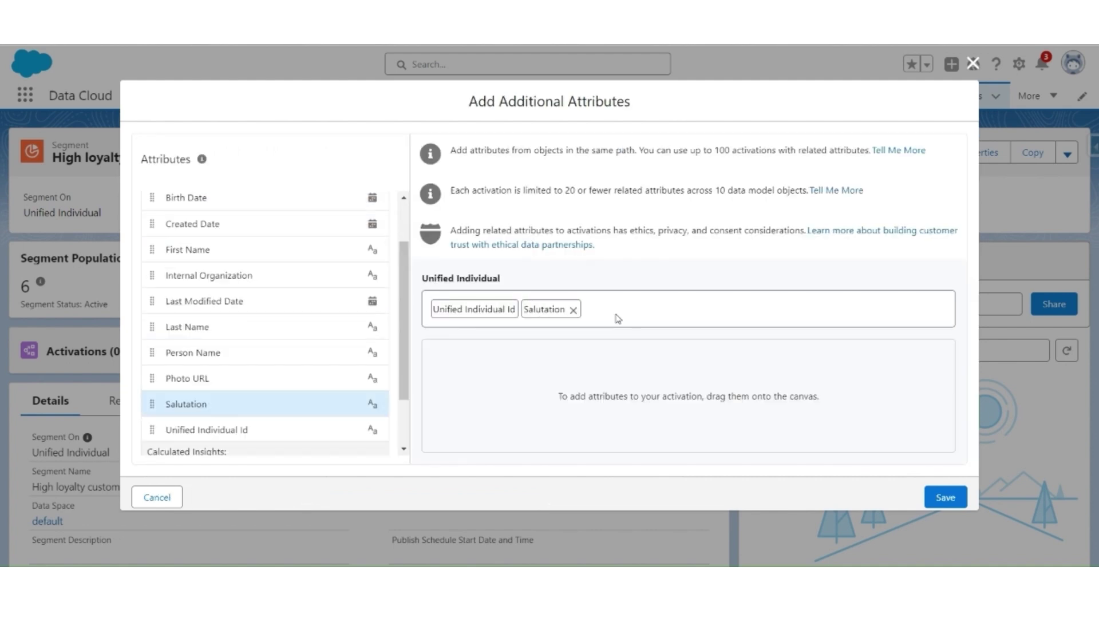
{"action": "left_click_drag", "start_coordinate": [218, 250], "coordinate": [664, 309]}
{"action": "left_click_drag", "start_coordinate": [195, 327], "coordinate": [727, 309]}
{"action": "scroll", "coordinate": [242, 407], "scroll_direction": "down", "scroll_amount": 2}
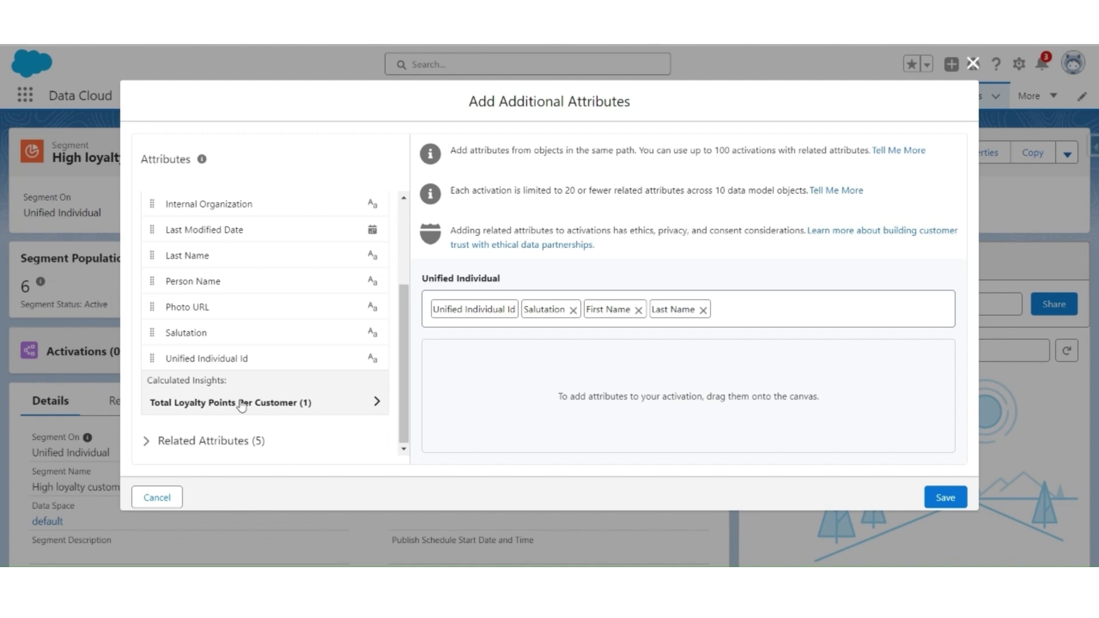
Add Total_Loyalty_Points__c and the Sales Order Id, Status and Confirmation Date fields, then save.
{"action": "left_click", "coordinate": [241, 403]}
{"action": "left_click_drag", "start_coordinate": [206, 265], "coordinate": [623, 380]}
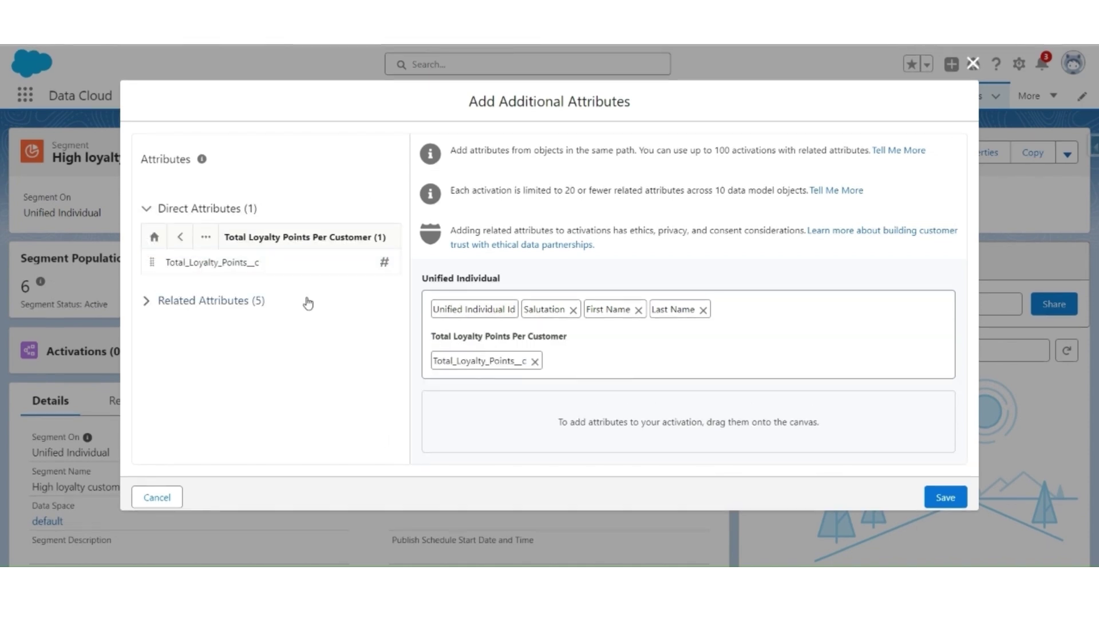
{"action": "left_click", "coordinate": [162, 300]}
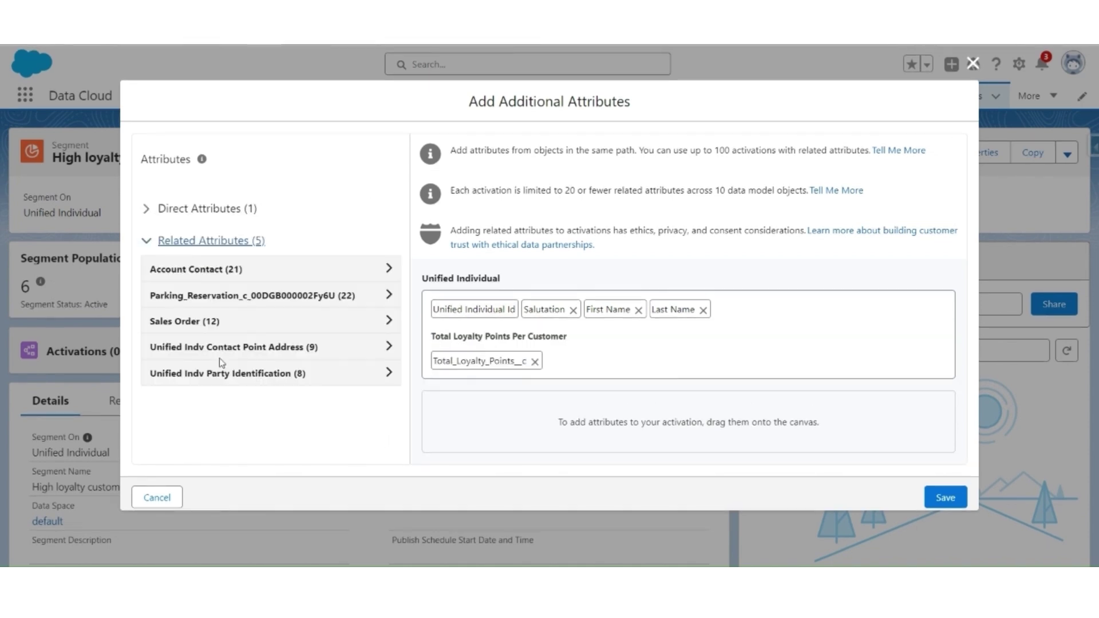
{"action": "left_click", "coordinate": [229, 319]}
{"action": "scroll", "coordinate": [267, 410], "scroll_direction": "down", "scroll_amount": 3}
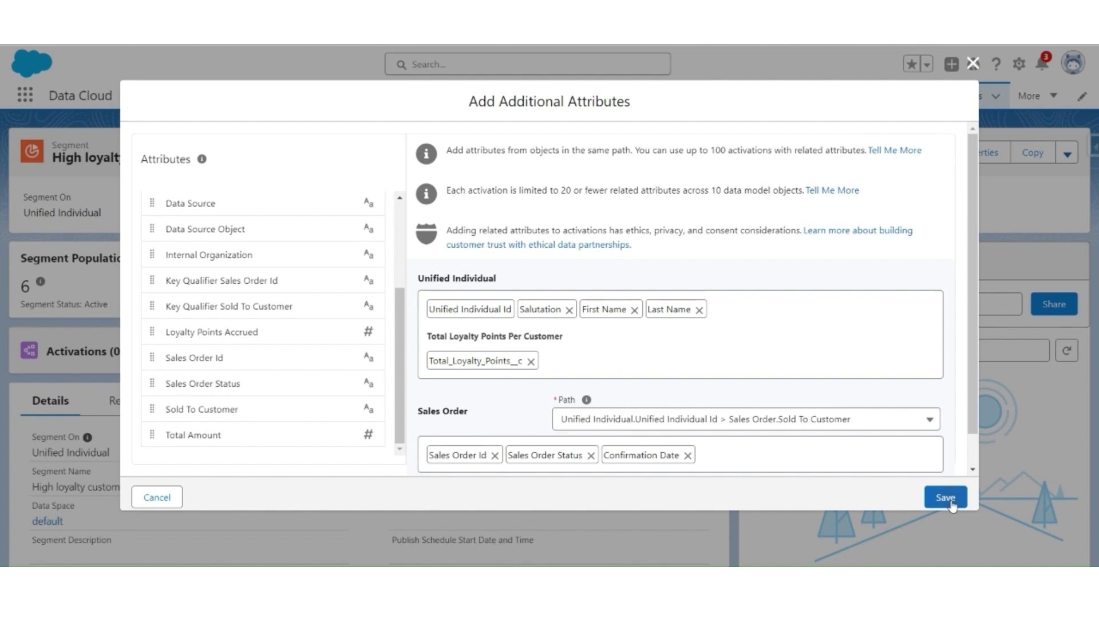
{"action": "left_click", "coordinate": [951, 501]}
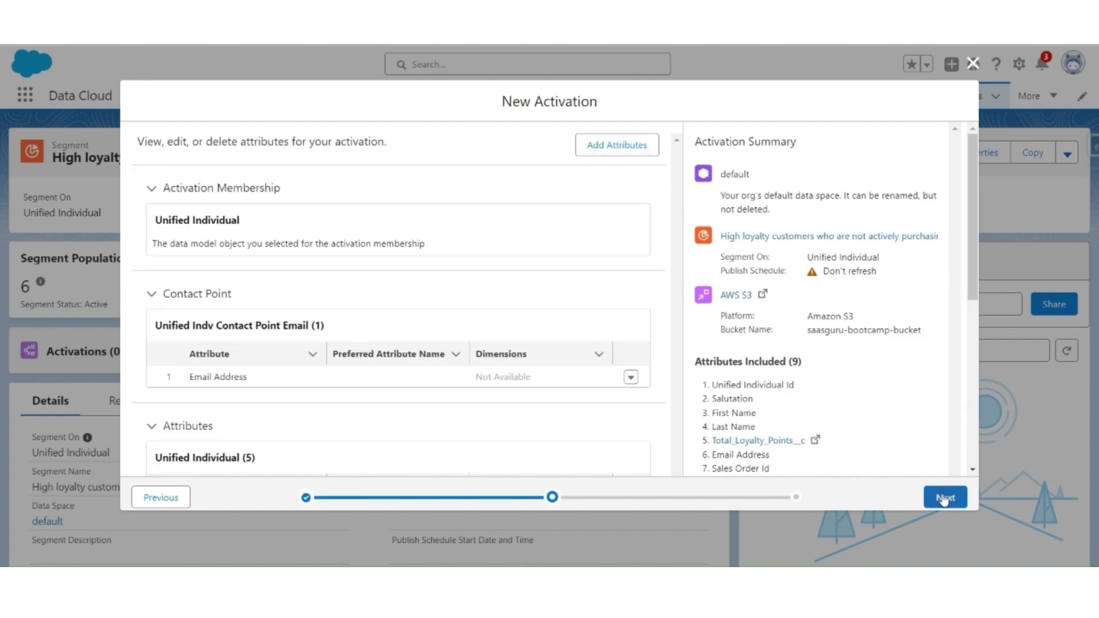
Limit Sales Order to 5 attribute values, sorted by Confirmation Date.
{"action": "scroll", "coordinate": [445, 368], "scroll_direction": "down", "scroll_amount": 6}
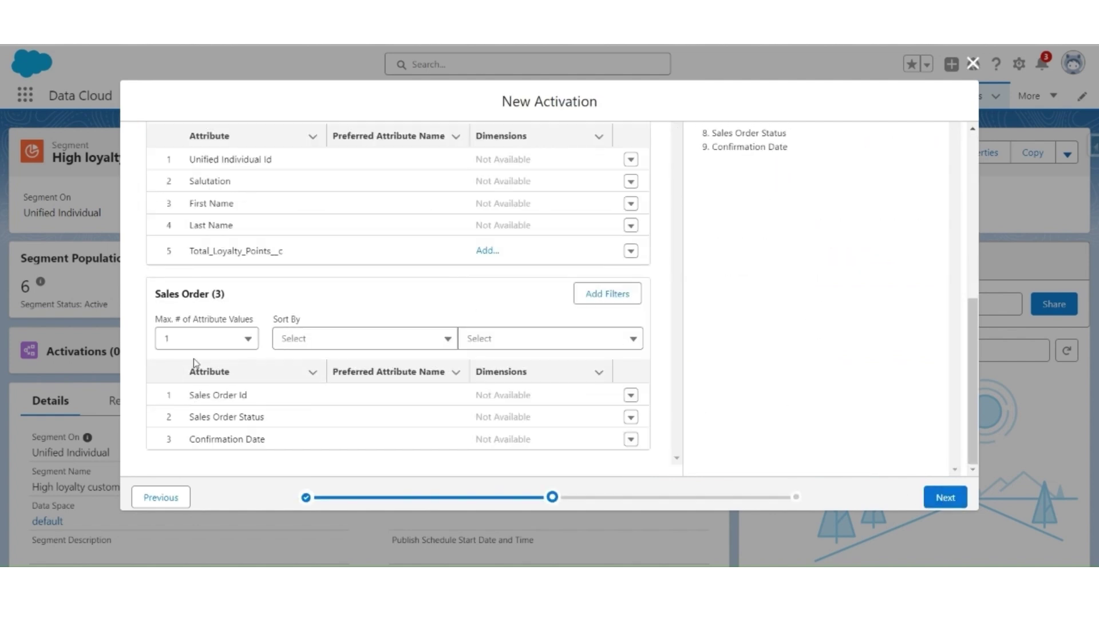
{"action": "left_click", "coordinate": [235, 340]}
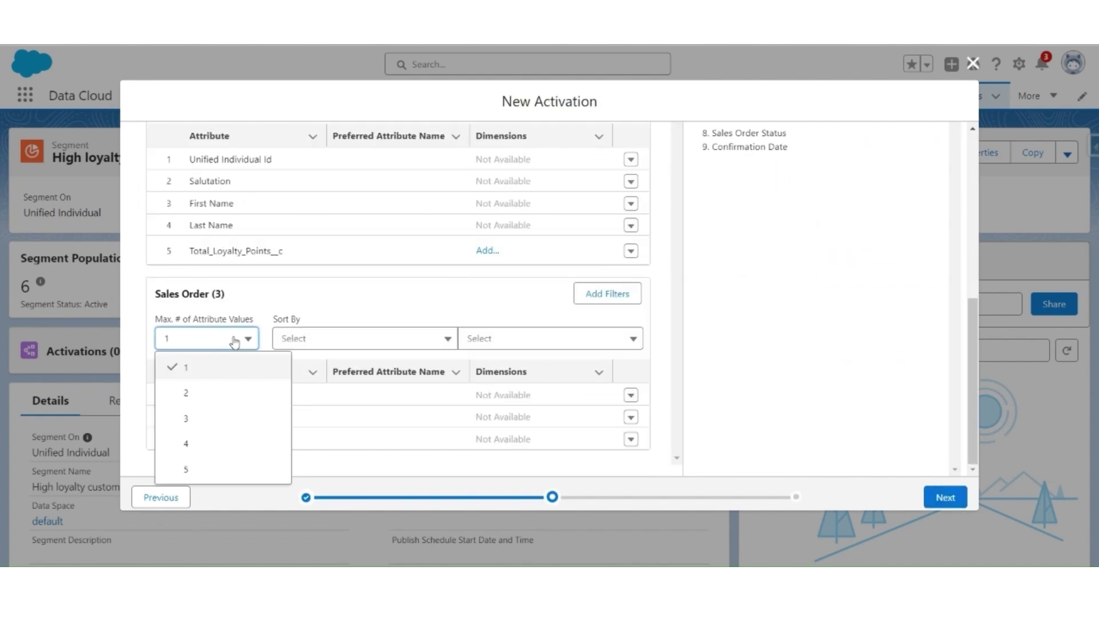
{"action": "left_click", "coordinate": [196, 470]}
{"action": "left_click", "coordinate": [385, 338]}
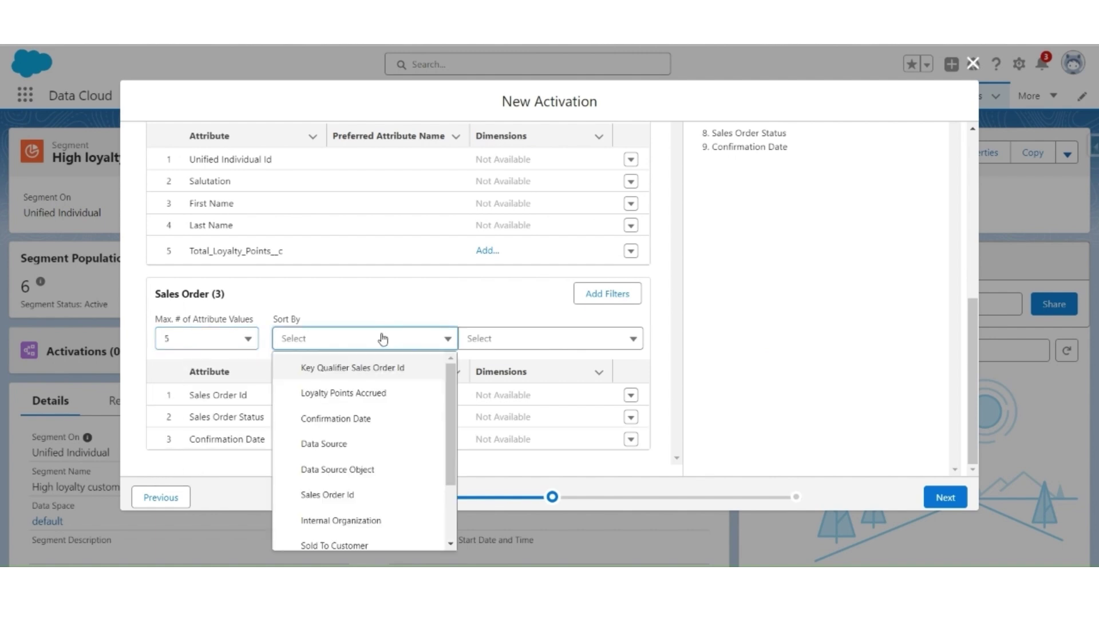
{"action": "left_click", "coordinate": [354, 419]}
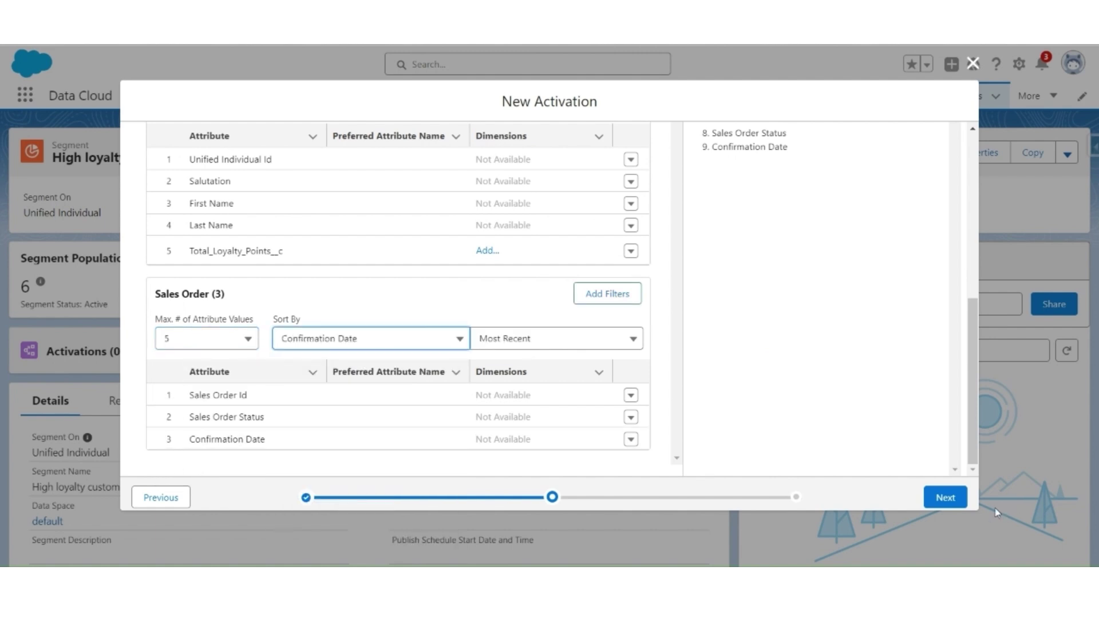
Name the activation 'Inactive Loyalty Customers' and save it.
{"action": "left_click", "coordinate": [946, 497]}
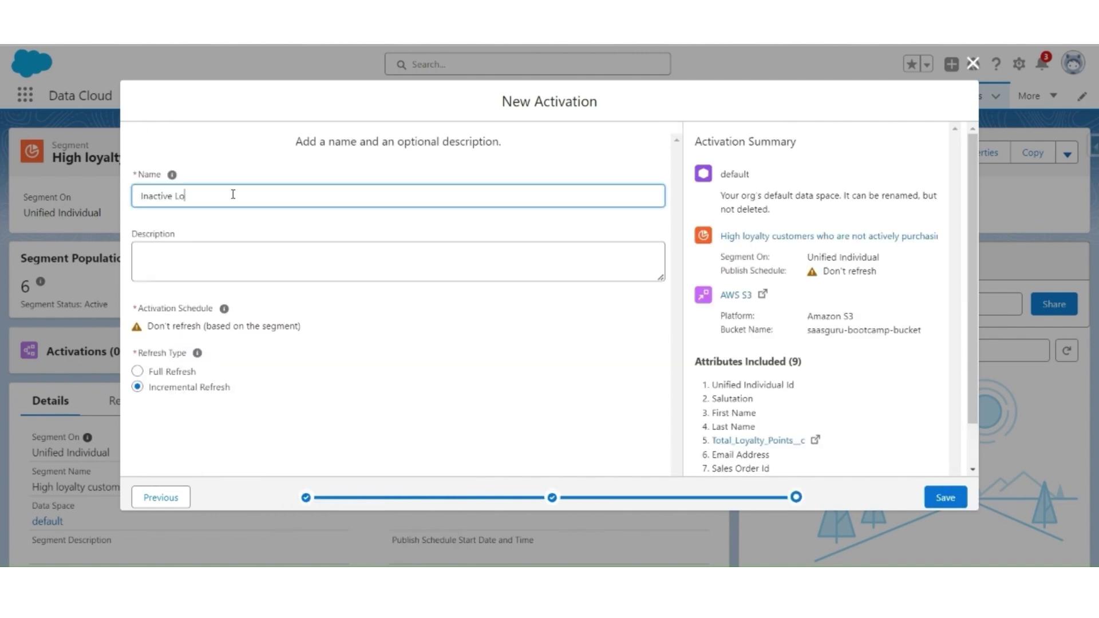
{"action": "type", "text": "yalty Customers"}
{"action": "key", "text": "Tab"}
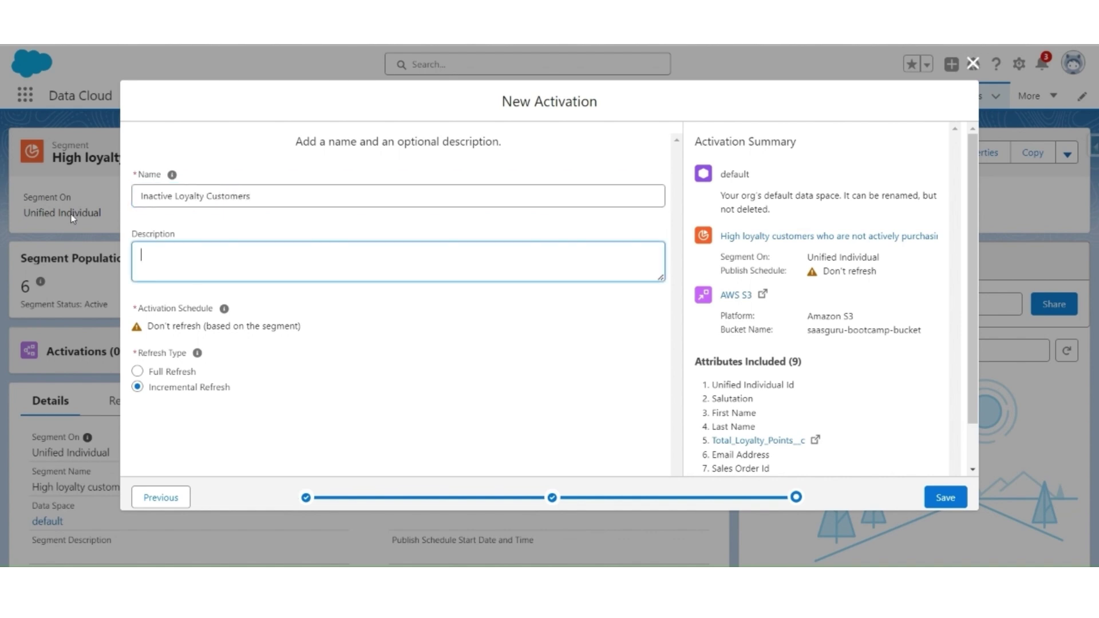
{"action": "left_click", "coordinate": [346, 370]}
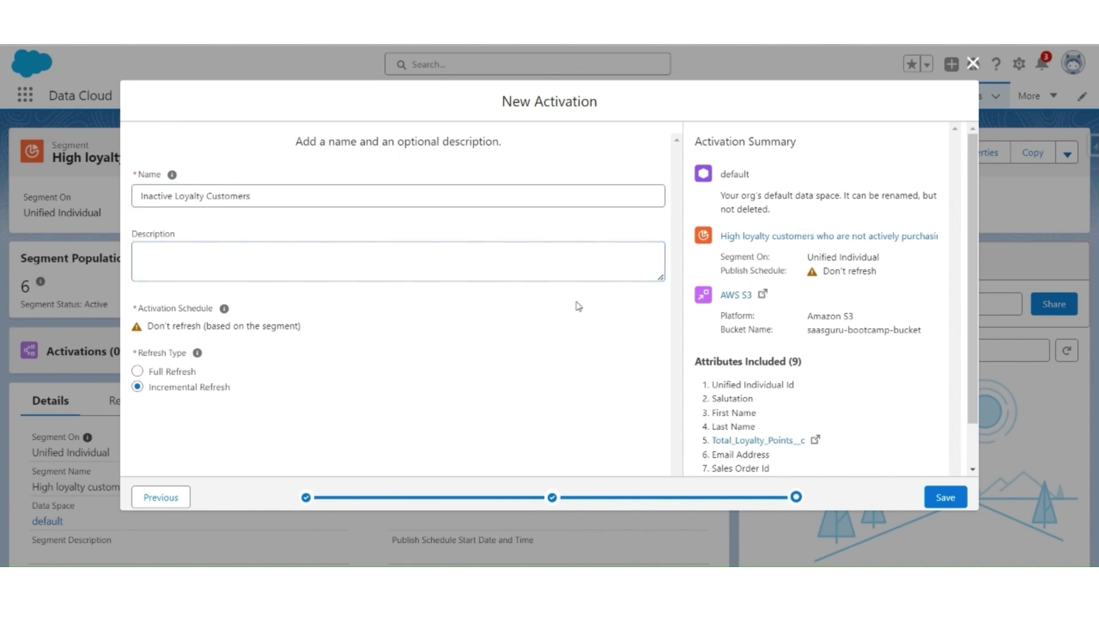
{"action": "scroll", "coordinate": [738, 321], "scroll_direction": "down", "scroll_amount": 2}
{"action": "left_click", "coordinate": [952, 499]}
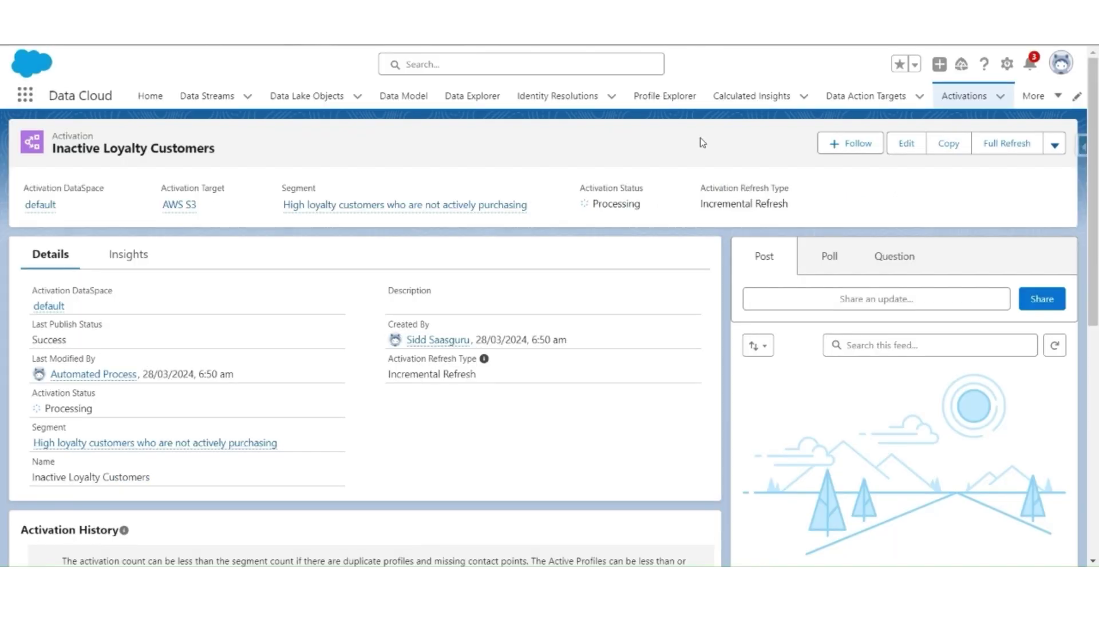
Publish the segment now and confirm the Inactive Loyalty Customers activation sent 6 records.
{"action": "left_click", "coordinate": [372, 207]}
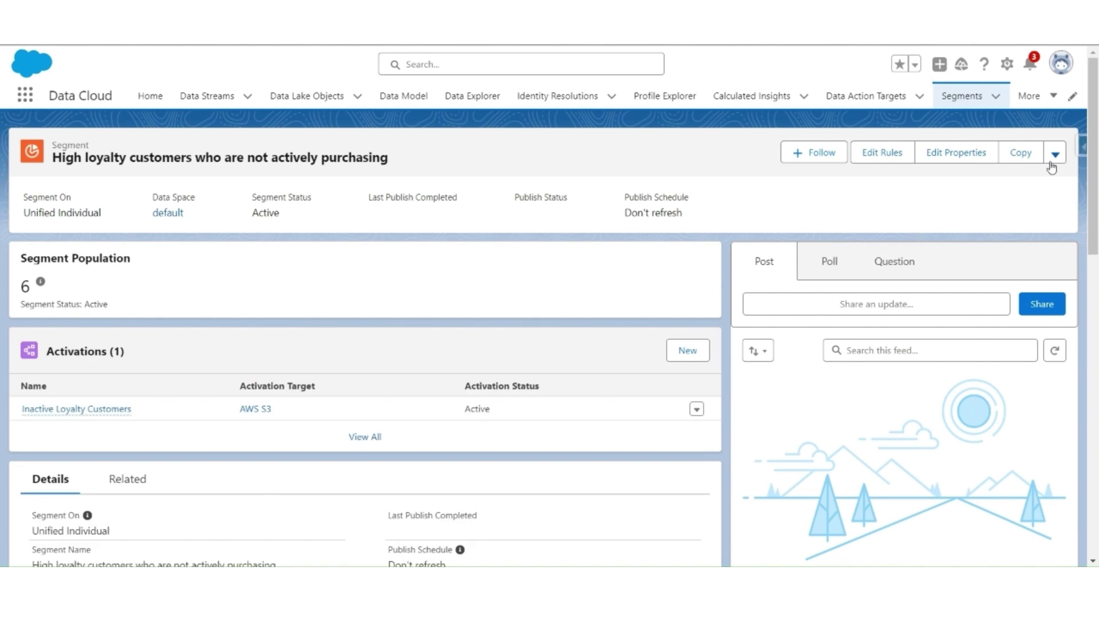
{"action": "left_click", "coordinate": [1055, 153]}
{"action": "left_click", "coordinate": [1025, 183]}
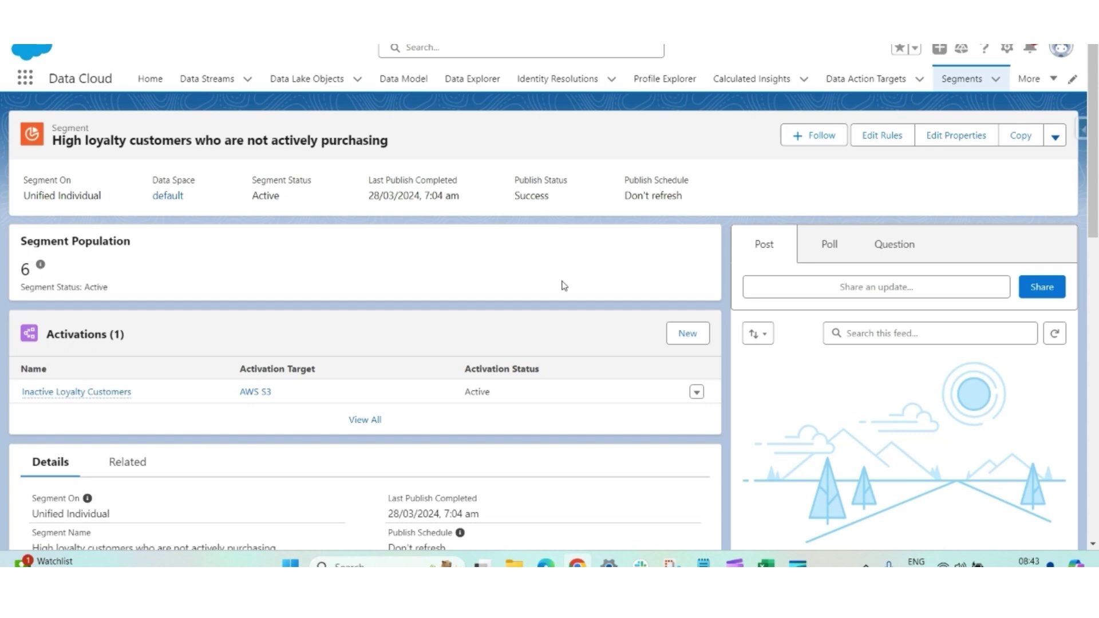
{"action": "left_click", "coordinate": [79, 403]}
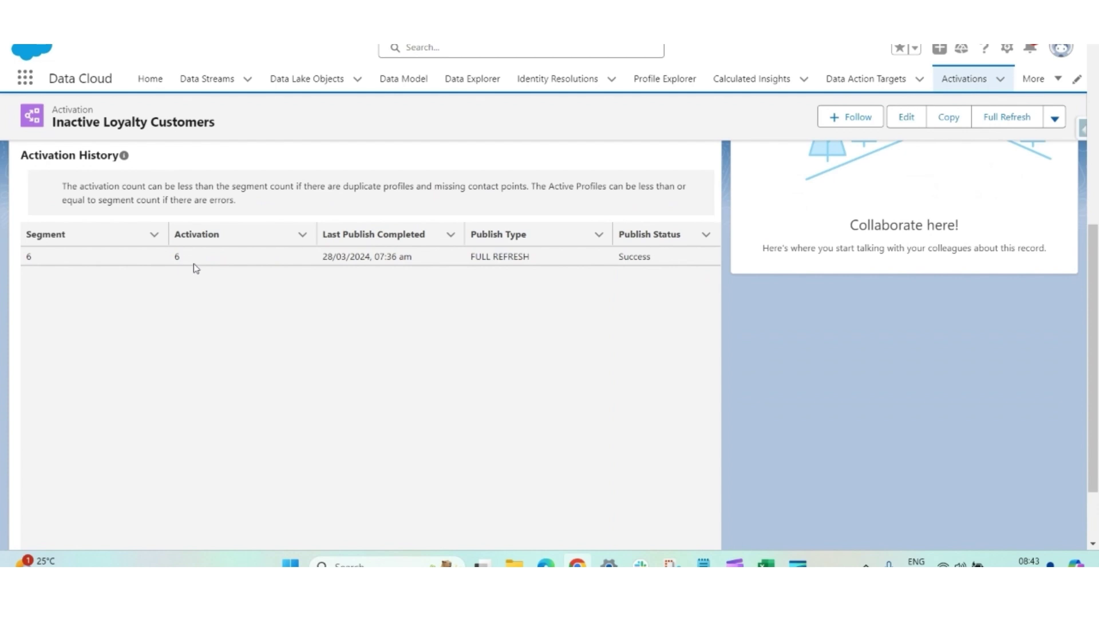
{"action": "key", "text": "ctrl+Tab"}
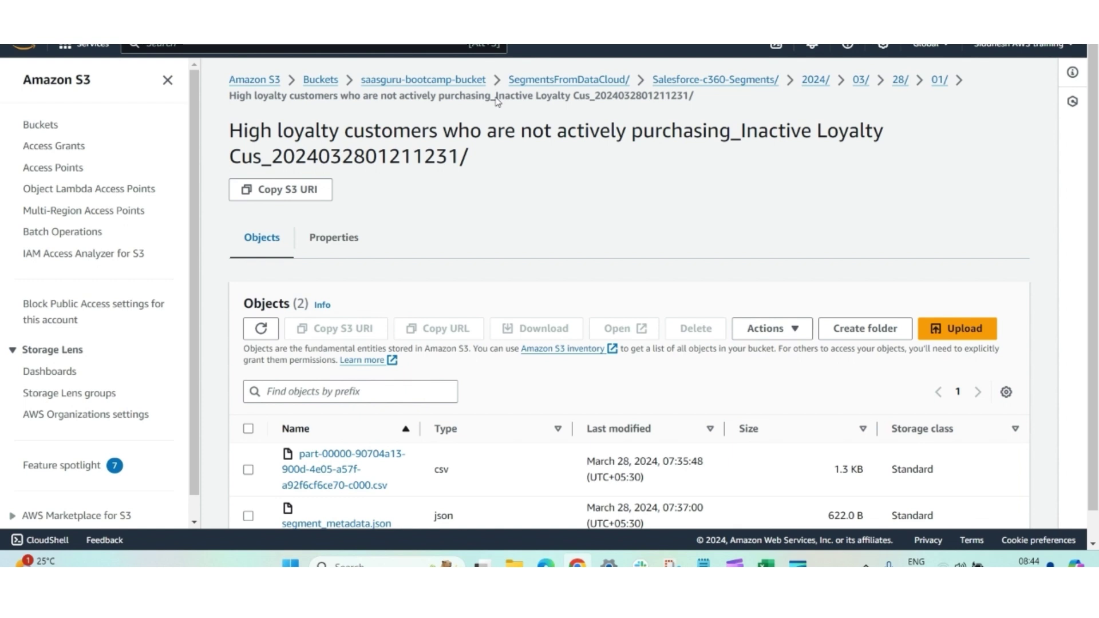
Open the Inactive Loyalty Customers part-00000 CSV export from the S3 folder in Excel.
{"action": "left_click_drag", "start_coordinate": [590, 101], "coordinate": [497, 102]}
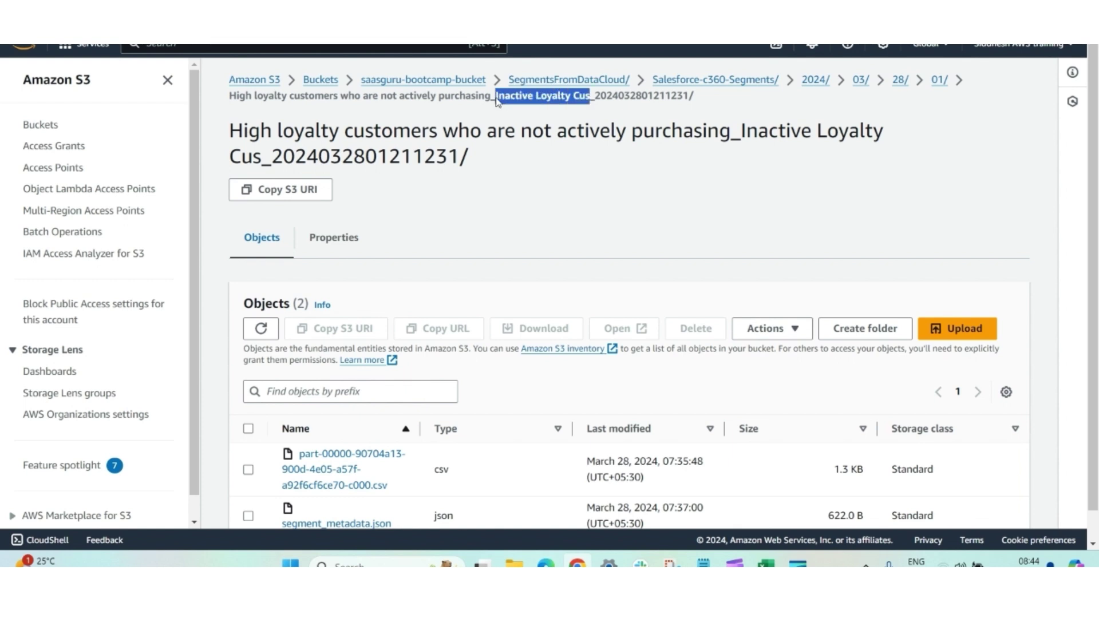
{"action": "left_click", "coordinate": [553, 216]}
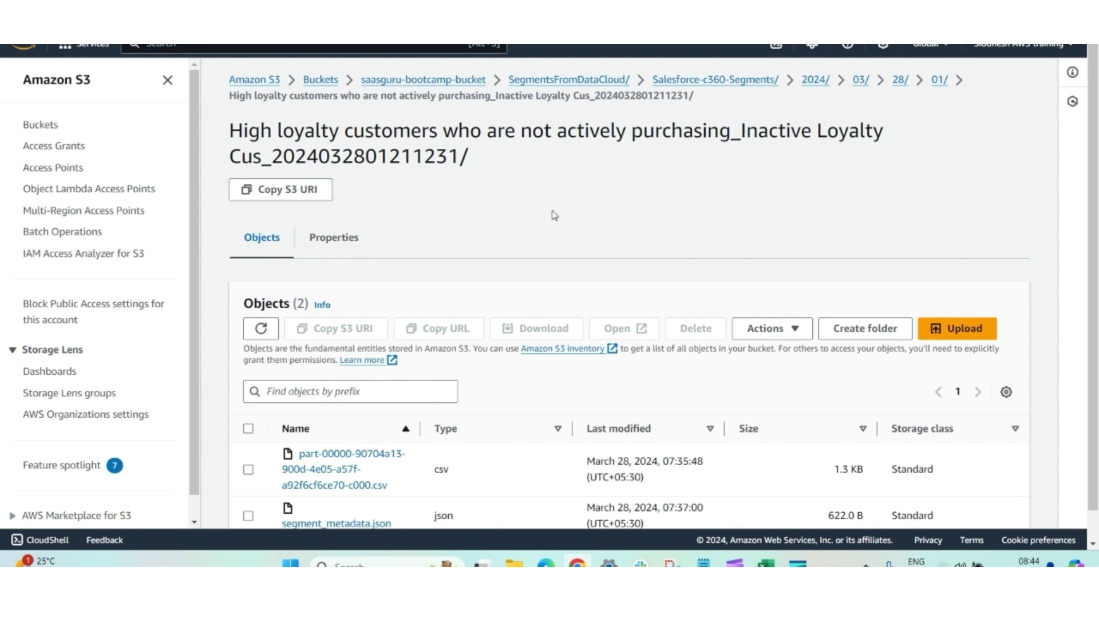
{"action": "scroll", "coordinate": [553, 216], "scroll_direction": "down", "scroll_amount": 1}
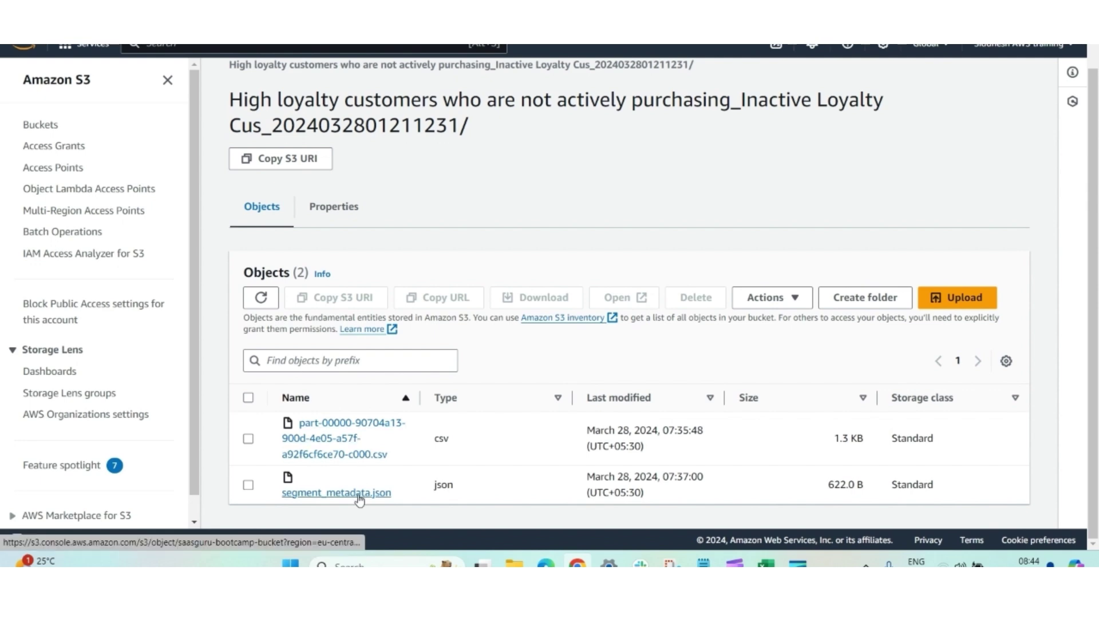
{"action": "left_click", "coordinate": [766, 563]}
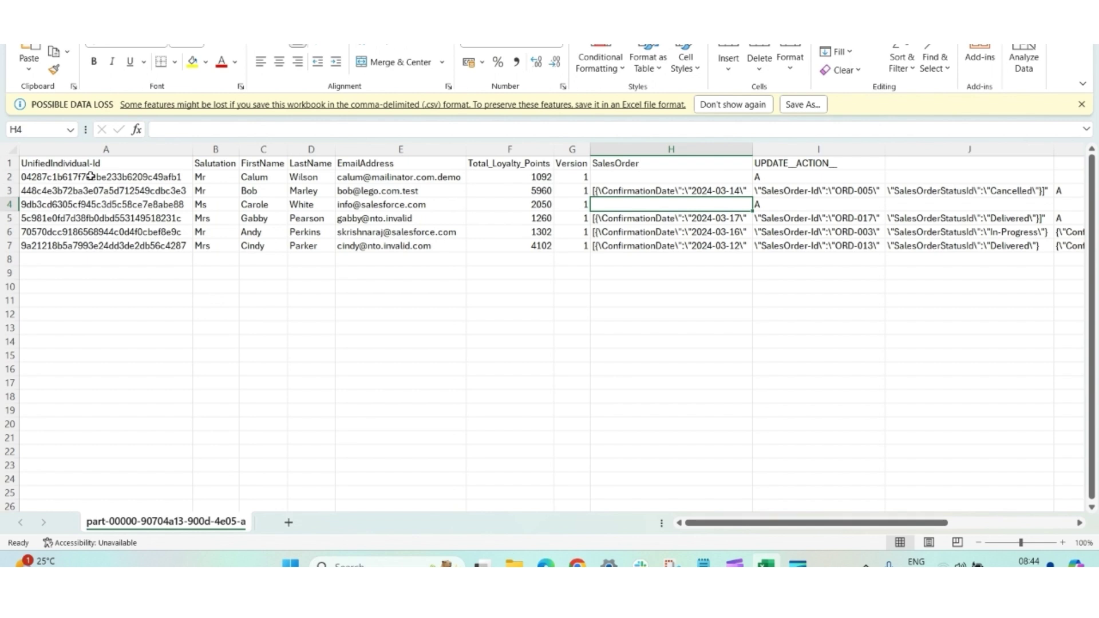
{"action": "left_click", "coordinate": [143, 149]}
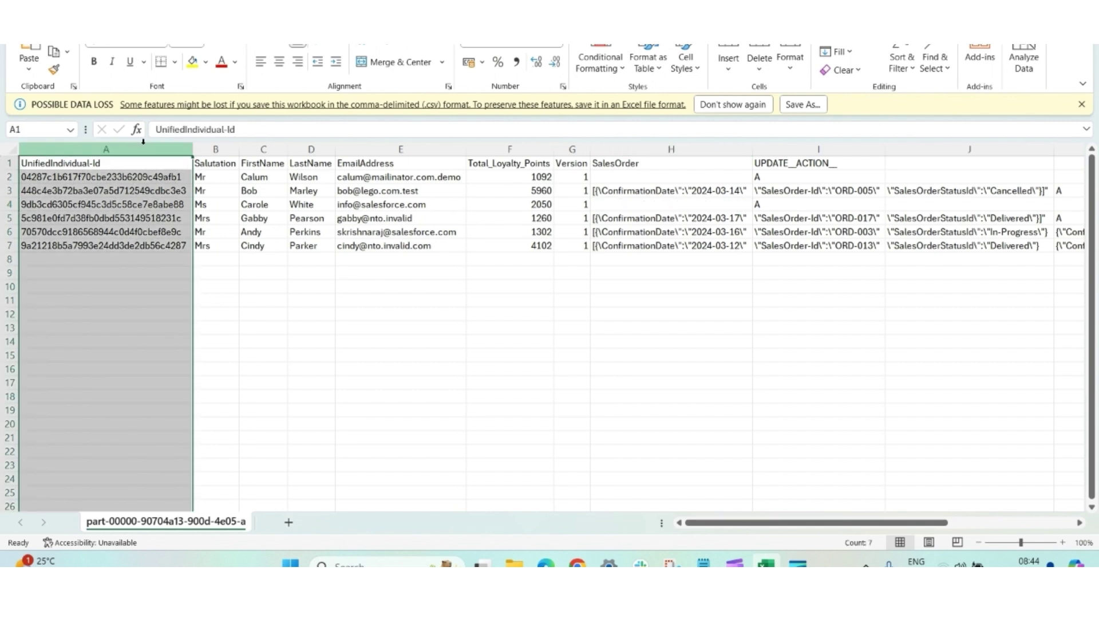
{"action": "left_click", "coordinate": [215, 148]}
{"action": "left_click", "coordinate": [263, 148]}
{"action": "left_click", "coordinate": [311, 147]}
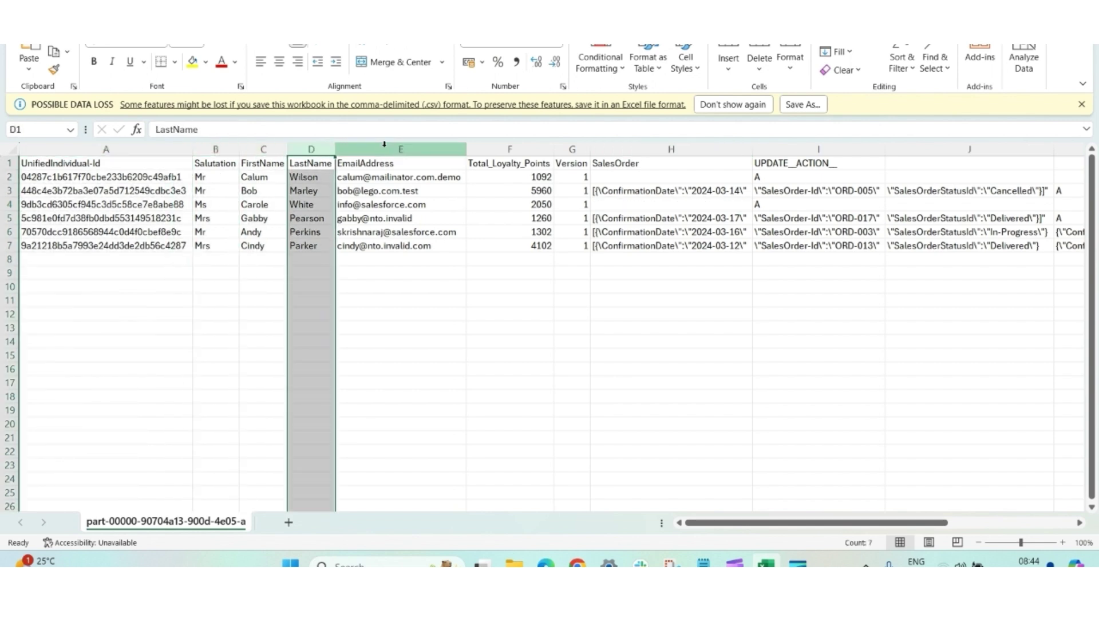
{"action": "left_click", "coordinate": [385, 147]}
{"action": "left_click", "coordinate": [518, 148]}
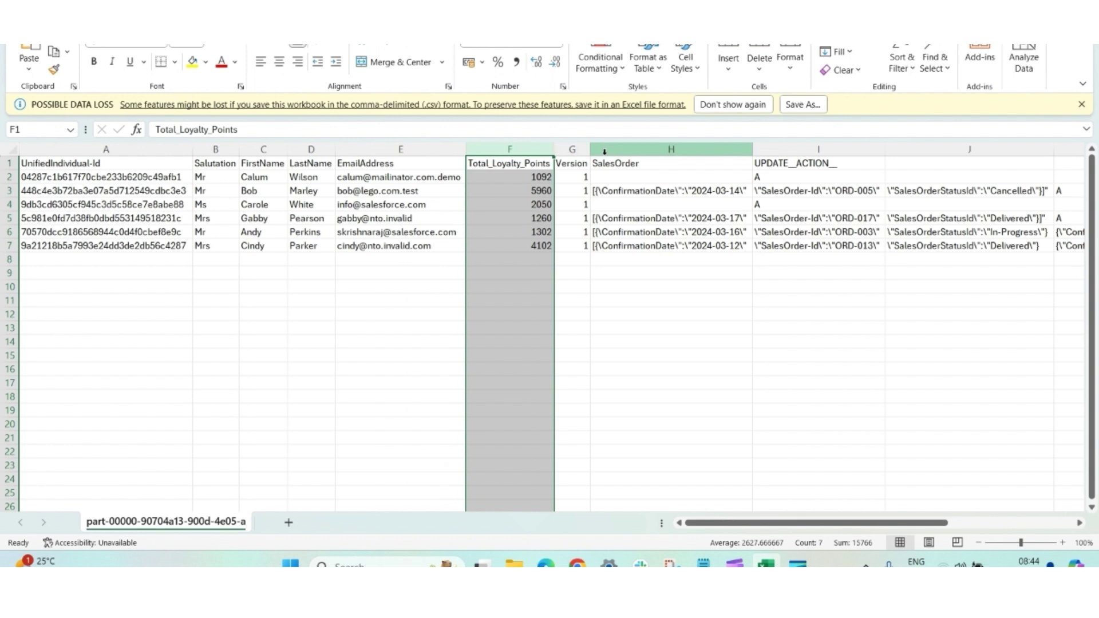
{"action": "left_click", "coordinate": [671, 148]}
{"action": "left_click", "coordinate": [111, 331]}
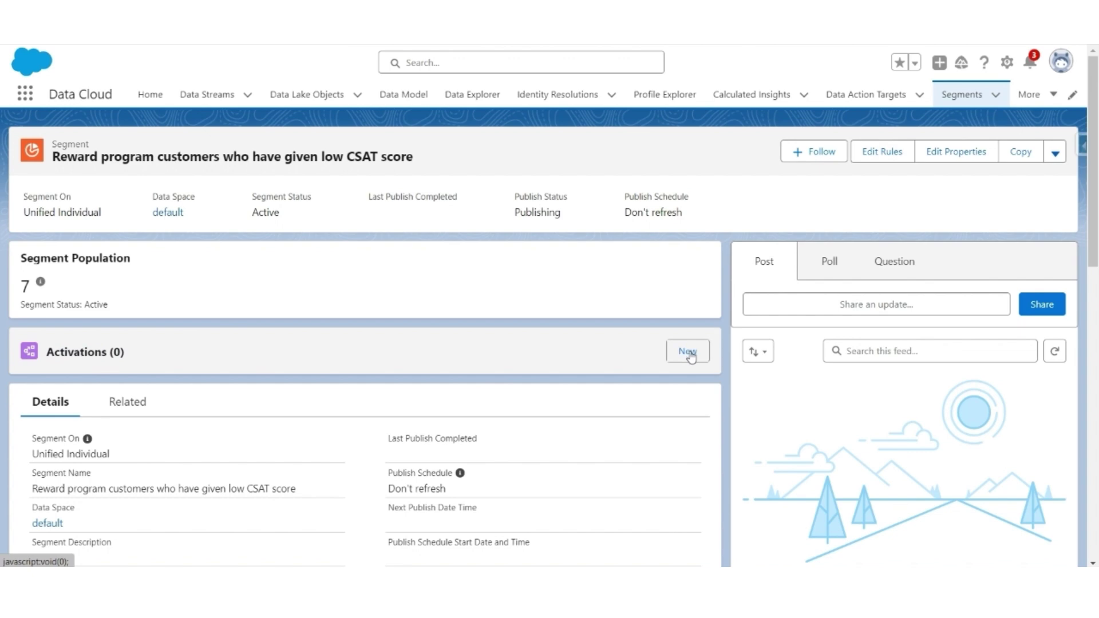
Start a new AWS S3 activation including the Email contact point.
{"action": "left_click", "coordinate": [689, 353]}
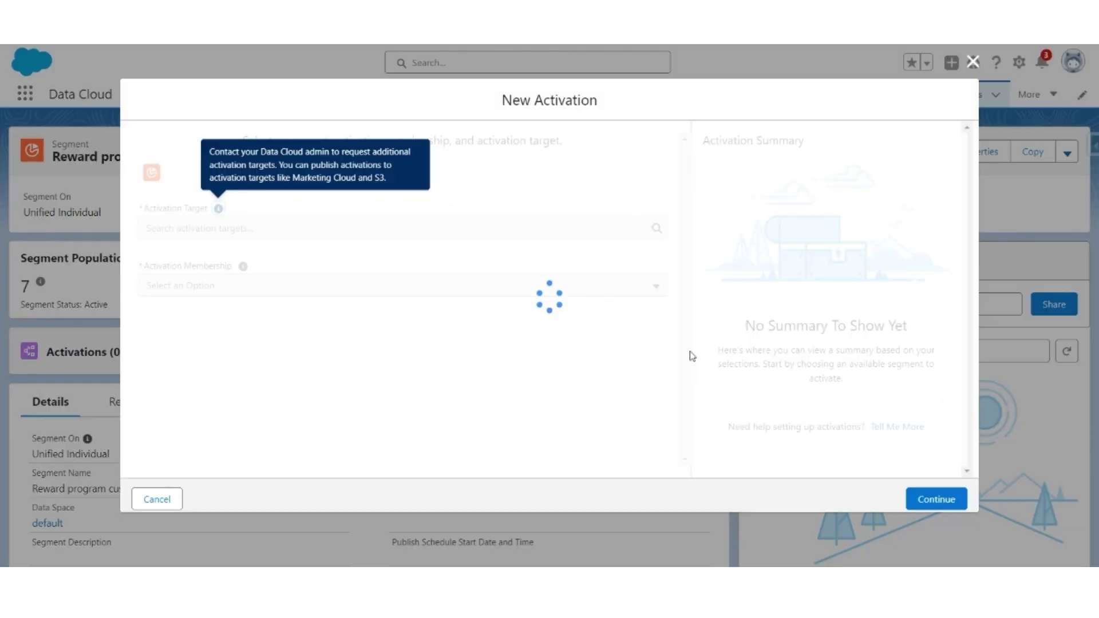
{"action": "left_click", "coordinate": [234, 248]}
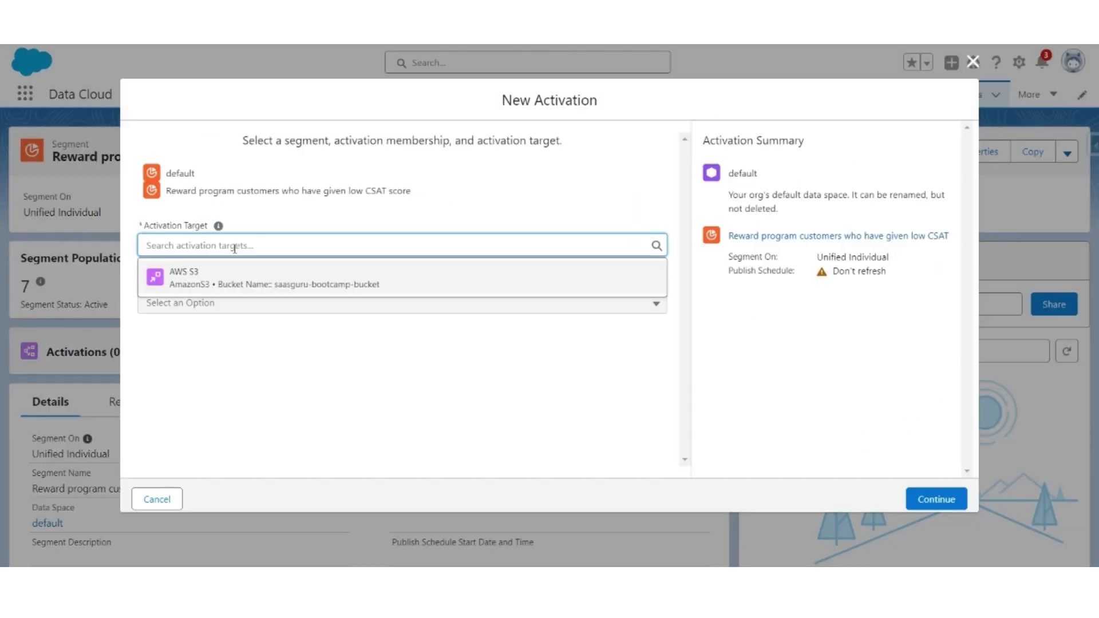
{"action": "left_click", "coordinate": [209, 283]}
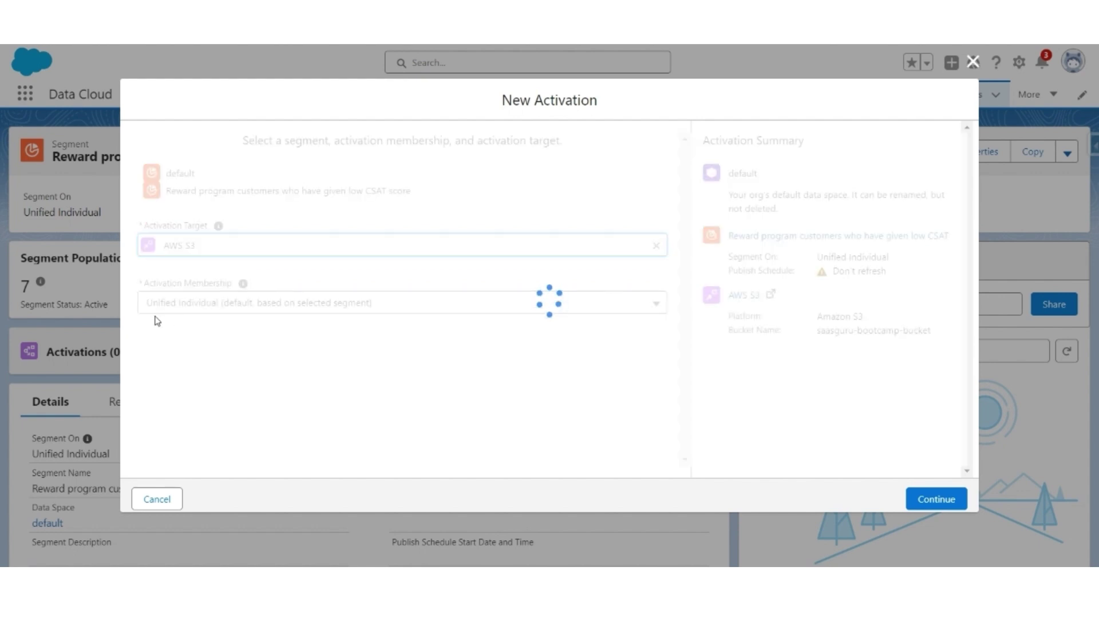
{"action": "left_click", "coordinate": [945, 501]}
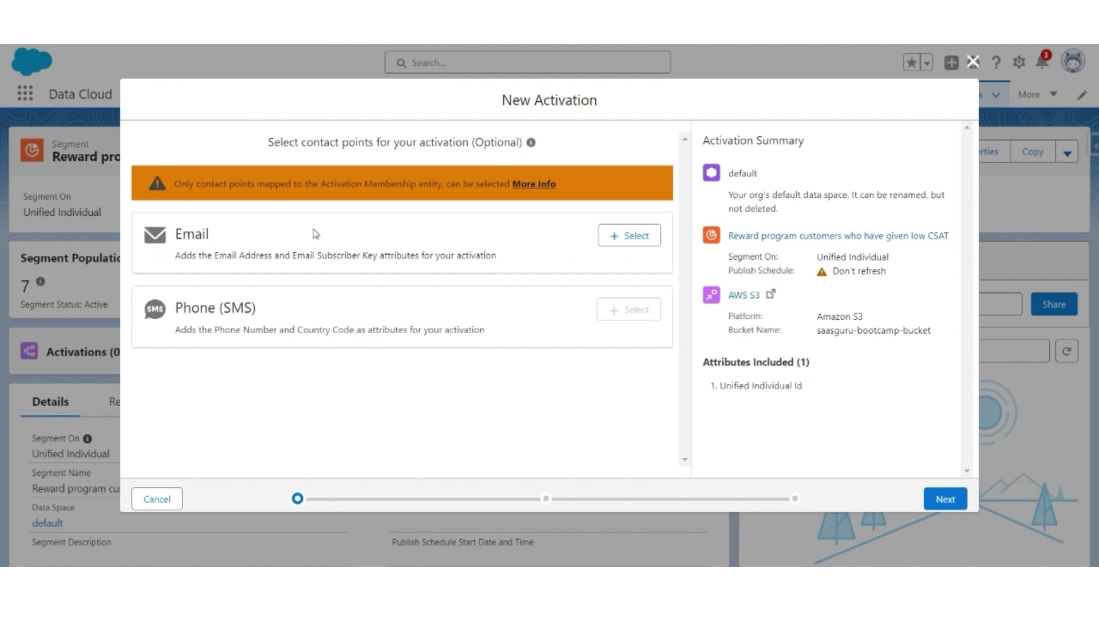
{"action": "left_click", "coordinate": [632, 237]}
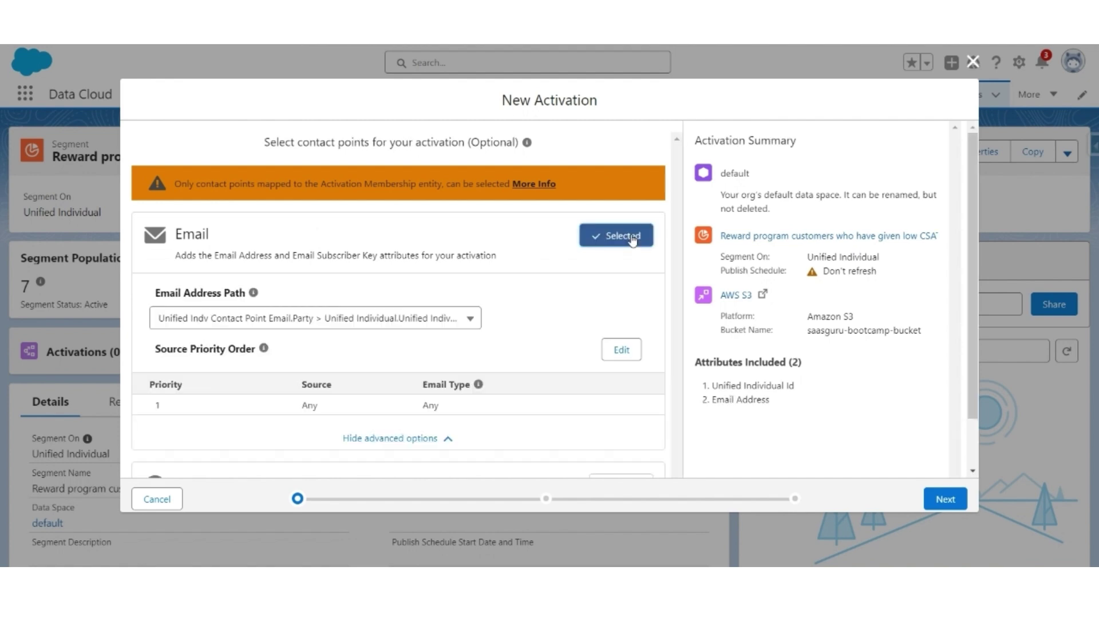
{"action": "left_click", "coordinate": [946, 499]}
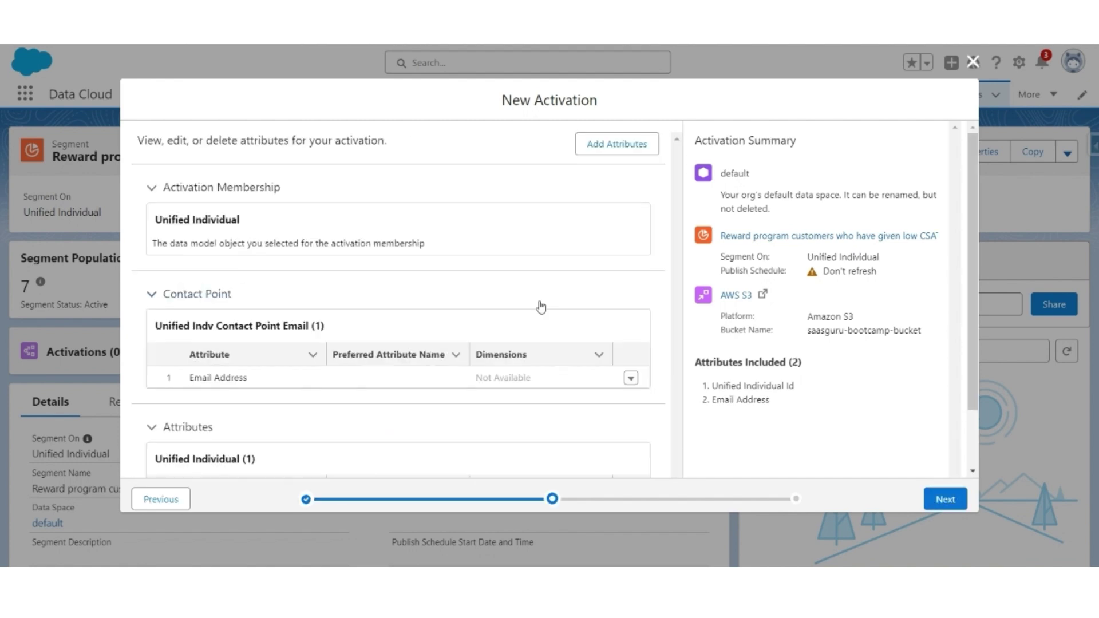
Add Salutation, First Name, Last Name and Total_Loyalty_Points__c as attributes and save them.
{"action": "left_click", "coordinate": [602, 145]}
{"action": "scroll", "coordinate": [191, 401], "scroll_direction": "down", "scroll_amount": 2}
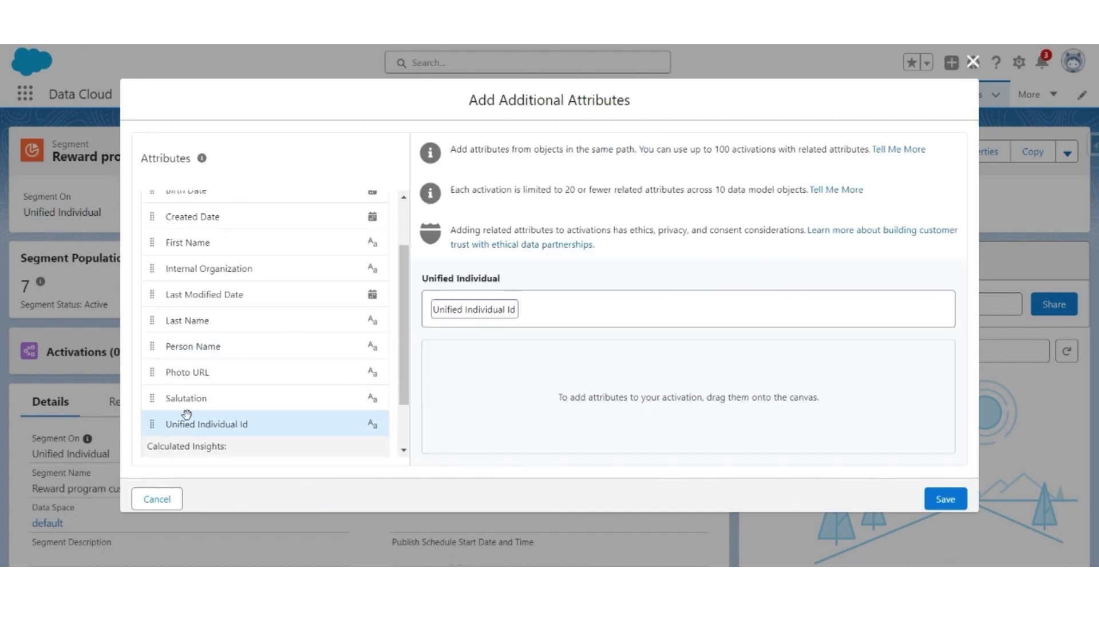
{"action": "left_click", "coordinate": [190, 408]}
{"action": "left_click", "coordinate": [212, 243]}
{"action": "left_click", "coordinate": [238, 318]}
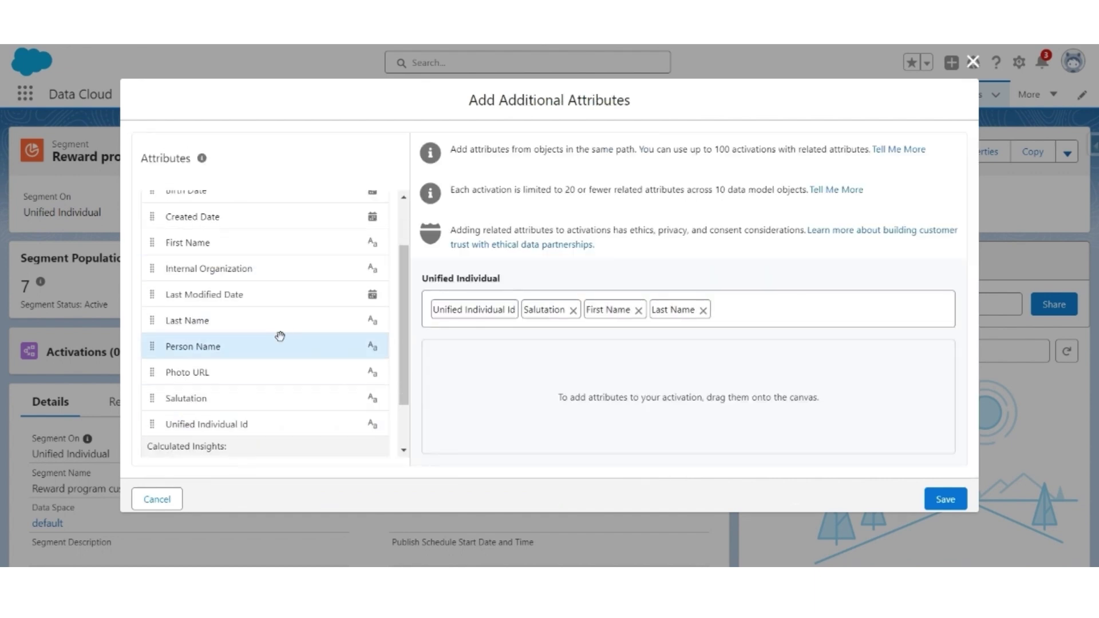
{"action": "scroll", "coordinate": [280, 338], "scroll_direction": "down", "scroll_amount": 2}
{"action": "left_click", "coordinate": [233, 406]}
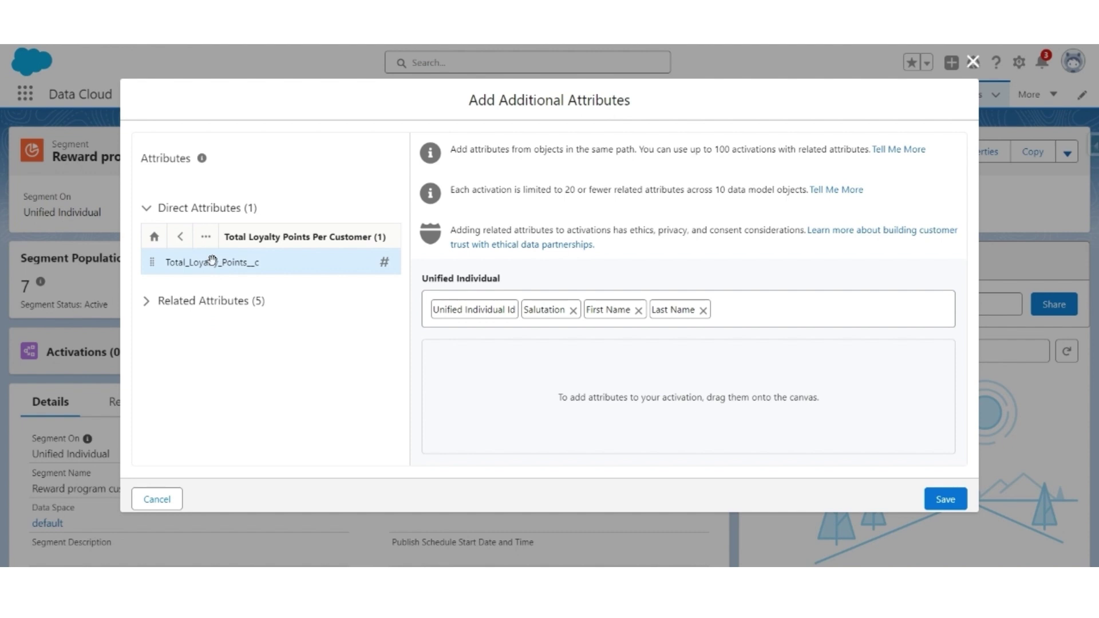
{"action": "left_click_drag", "start_coordinate": [383, 255], "coordinate": [609, 356]}
{"action": "left_click", "coordinate": [956, 502]}
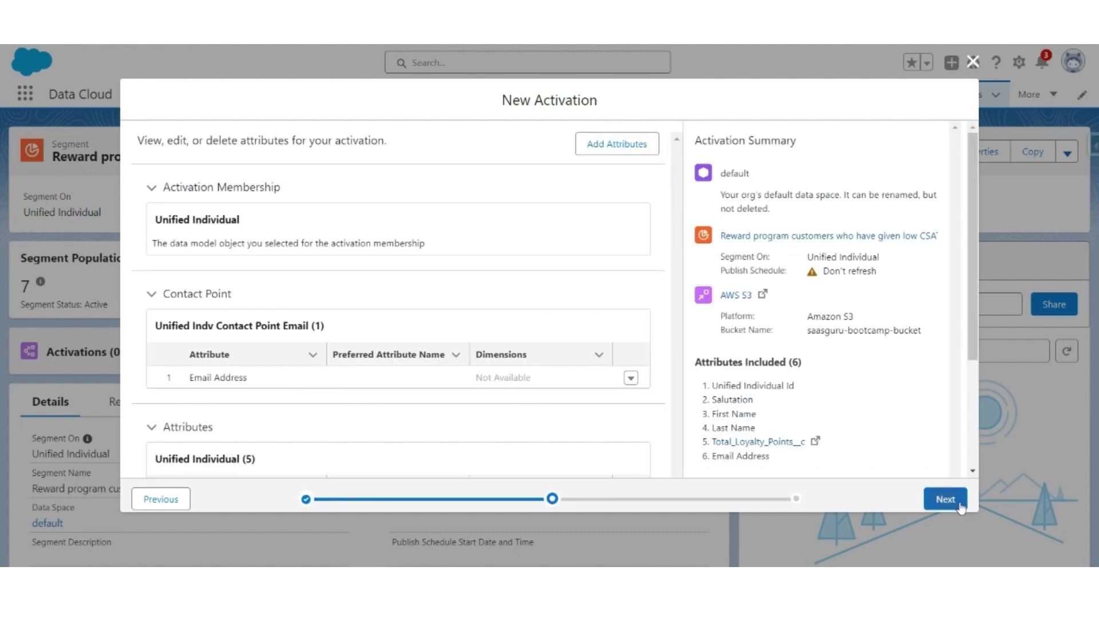
Name the activation 'Low CSAT score loyalty customers' and save it.
{"action": "left_click", "coordinate": [946, 499]}
{"action": "left_click", "coordinate": [201, 201]}
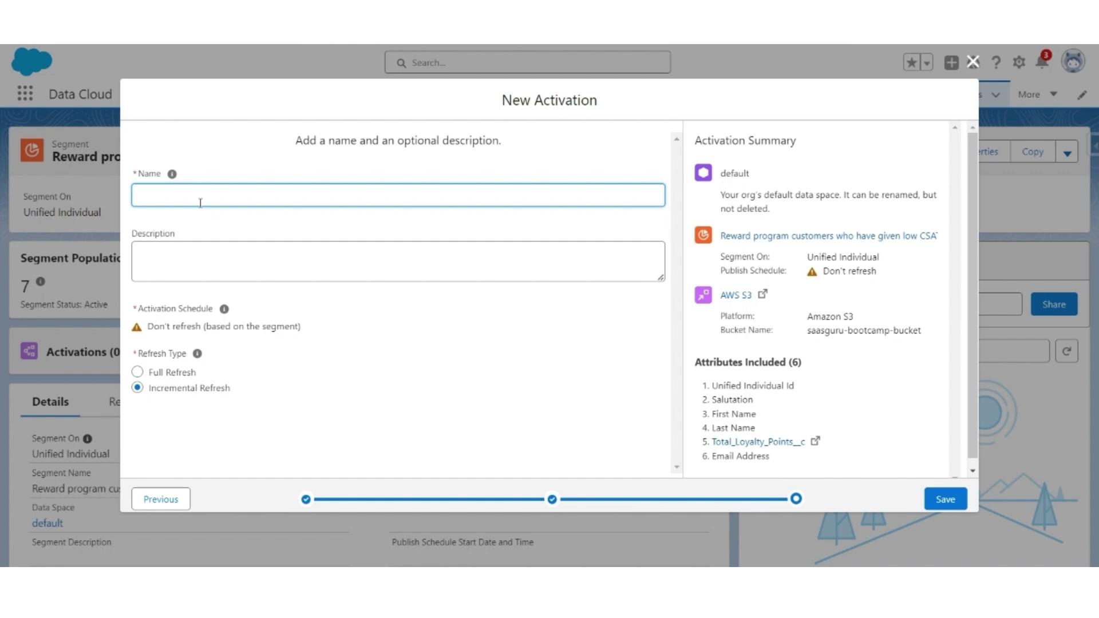
{"action": "type", "text": "Low CSAT score loyalty customers"}
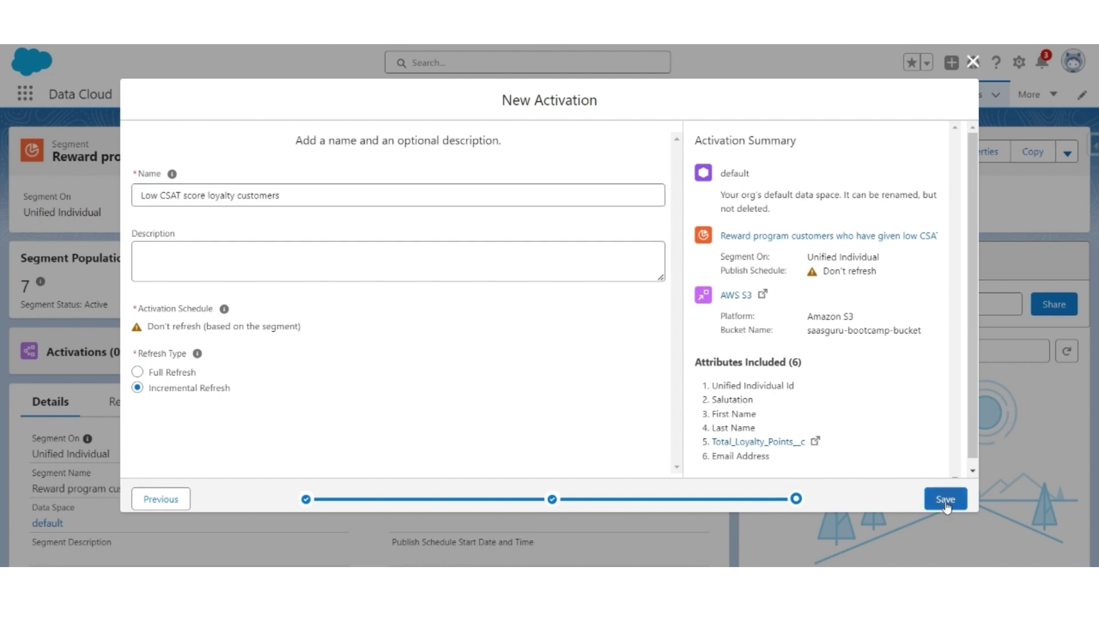
{"action": "left_click", "coordinate": [945, 502]}
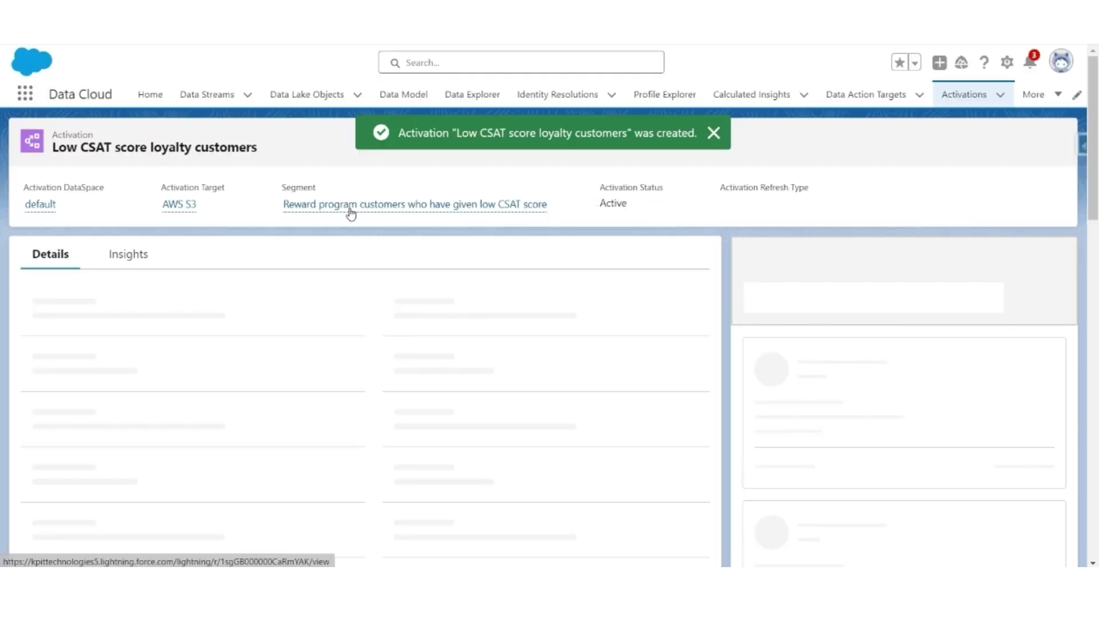
Check the Low CSAT score loyalty customers activation history for a successful 7-profile full refresh.
{"action": "mouse_move", "coordinate": [349, 213]}
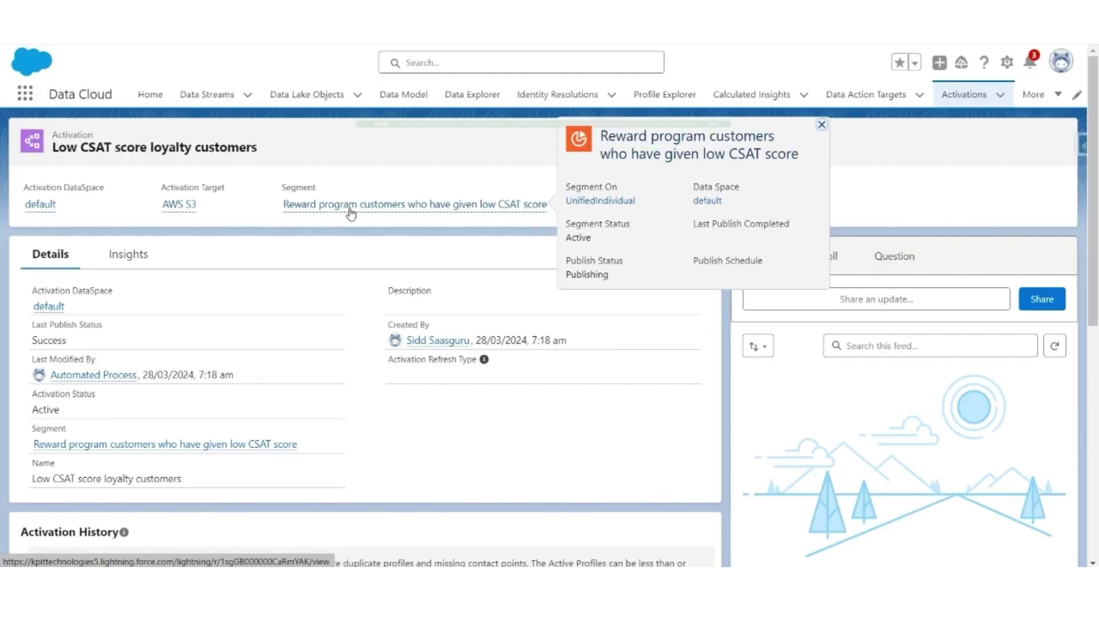
{"action": "left_click", "coordinate": [351, 211]}
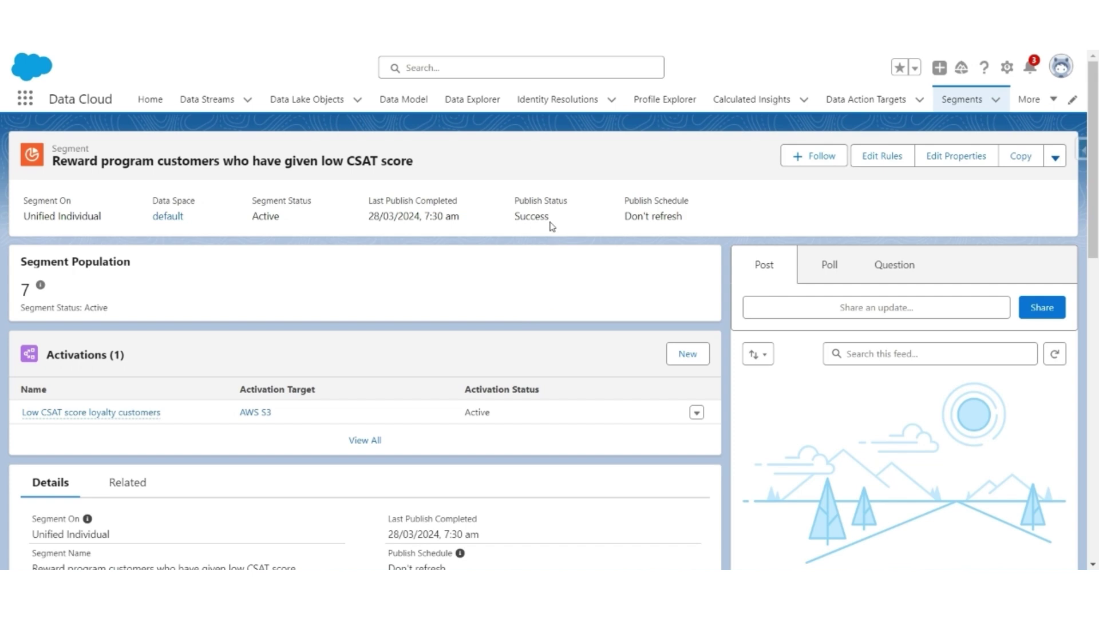
{"action": "left_click", "coordinate": [68, 413]}
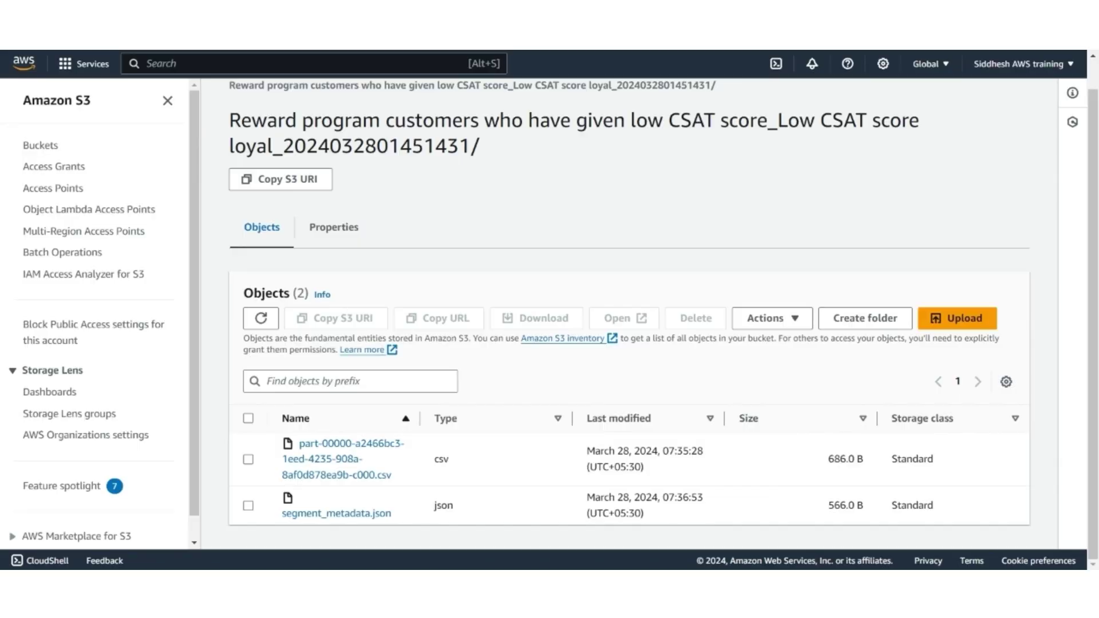
Inspect the low-CSAT export folder's 686 B CSV and metadata files, then return to Excel.
{"action": "scroll", "coordinate": [574, 222], "scroll_direction": "up", "scroll_amount": 1}
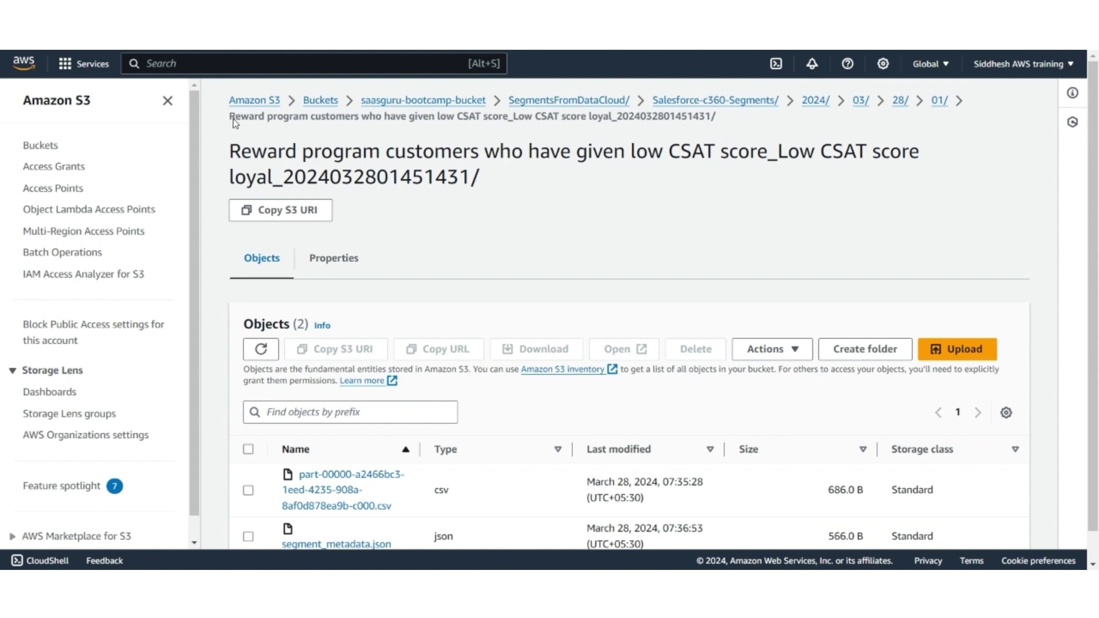
{"action": "left_click_drag", "start_coordinate": [239, 122], "coordinate": [590, 132]}
{"action": "left_click", "coordinate": [518, 126]}
{"action": "left_click", "coordinate": [558, 219]}
{"action": "scroll", "coordinate": [557, 220], "scroll_direction": "down", "scroll_amount": 1}
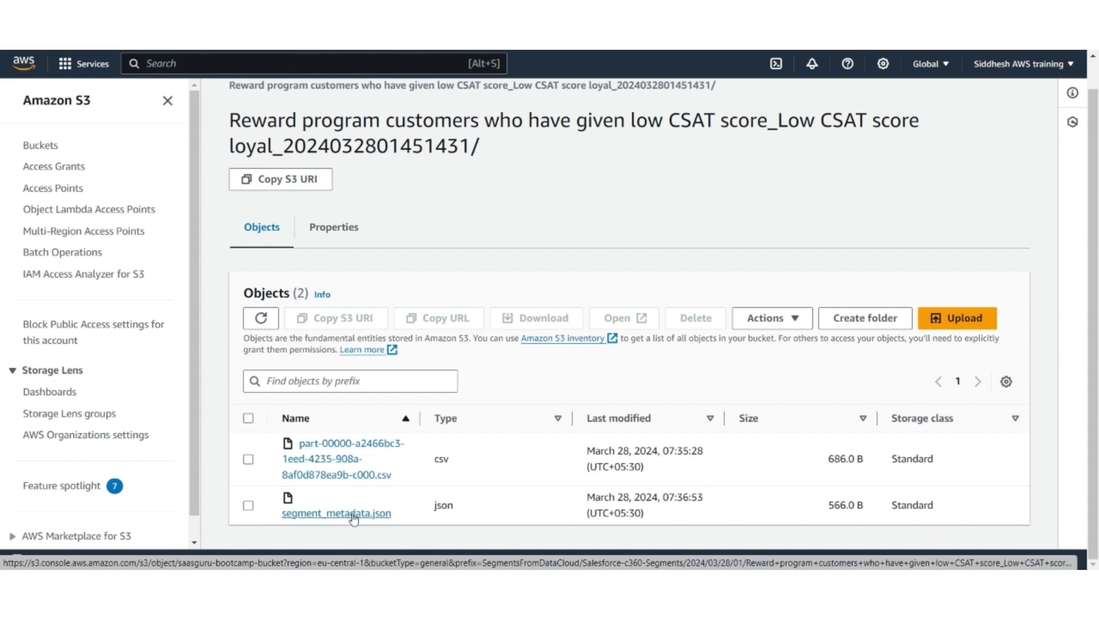
{"action": "key", "text": "alt+Tab"}
{"action": "key", "text": "alt+Tab"}
{"action": "key", "text": "alt+Tab"}
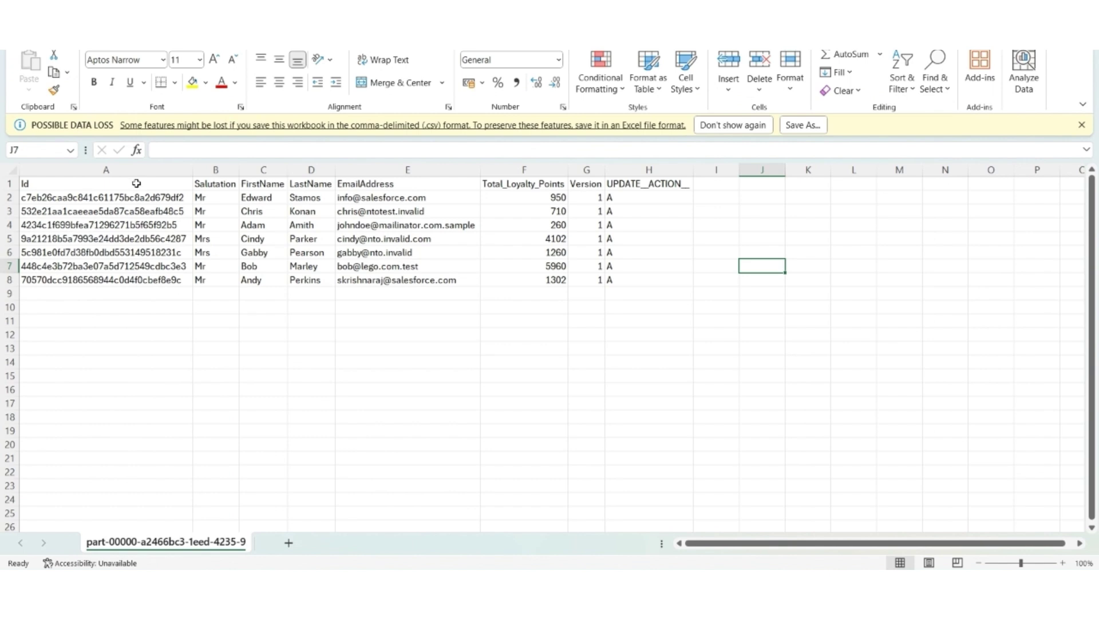
Inspect the Id, Salutation, FirstName, LastName, EmailAddress and Total_Loyalty_Points columns.
{"action": "left_click", "coordinate": [141, 170]}
{"action": "left_click", "coordinate": [216, 170]}
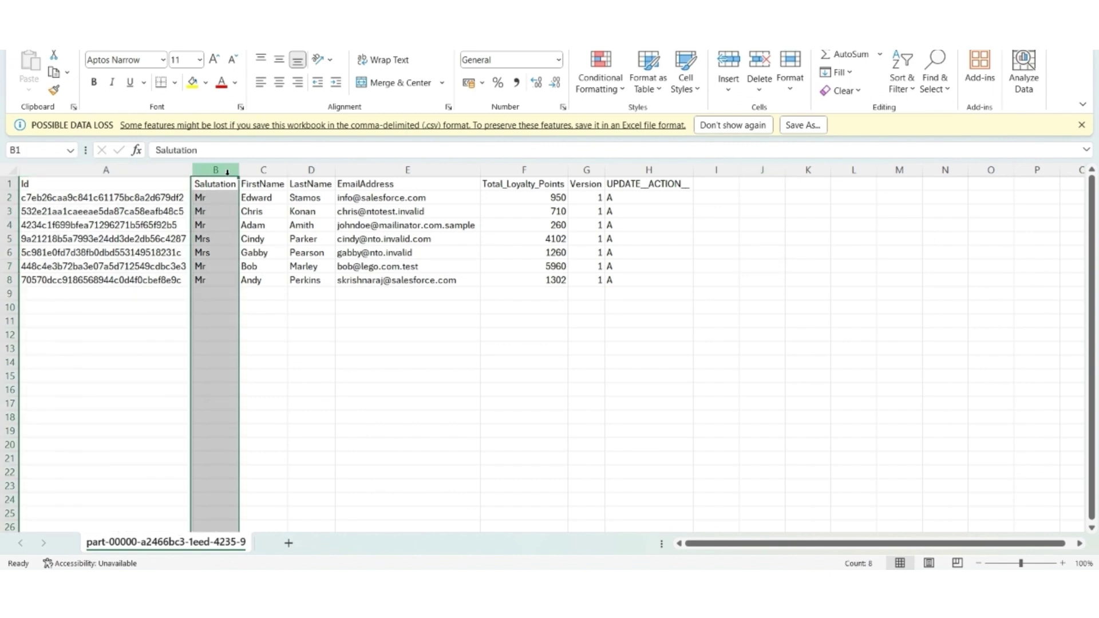
{"action": "left_click", "coordinate": [264, 170]}
{"action": "left_click", "coordinate": [311, 169]}
{"action": "left_click", "coordinate": [407, 170]}
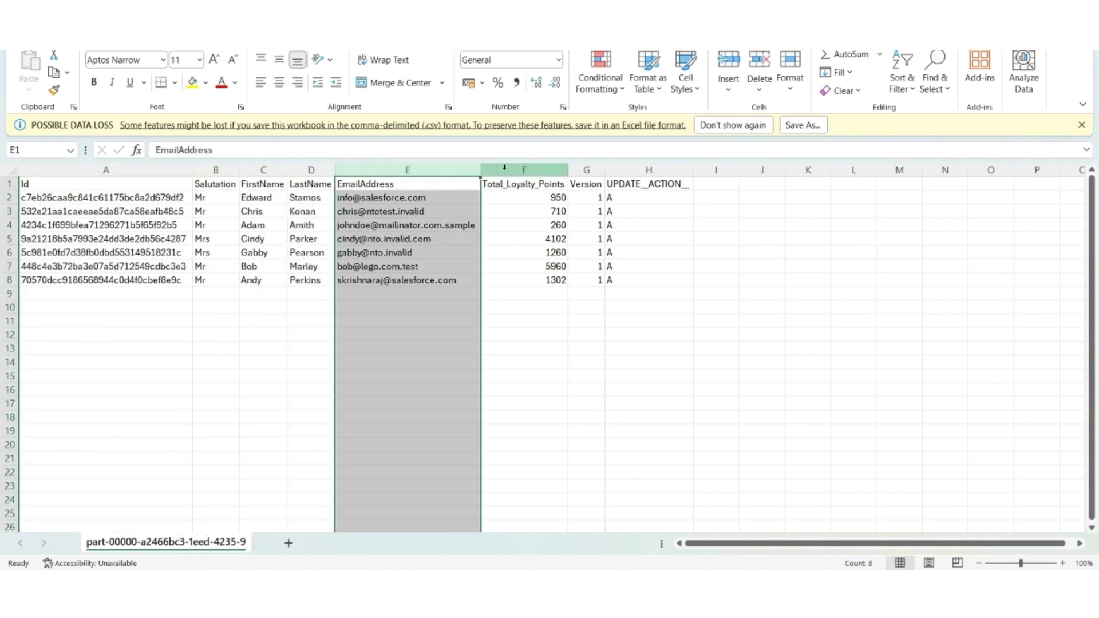
{"action": "left_click", "coordinate": [505, 170]}
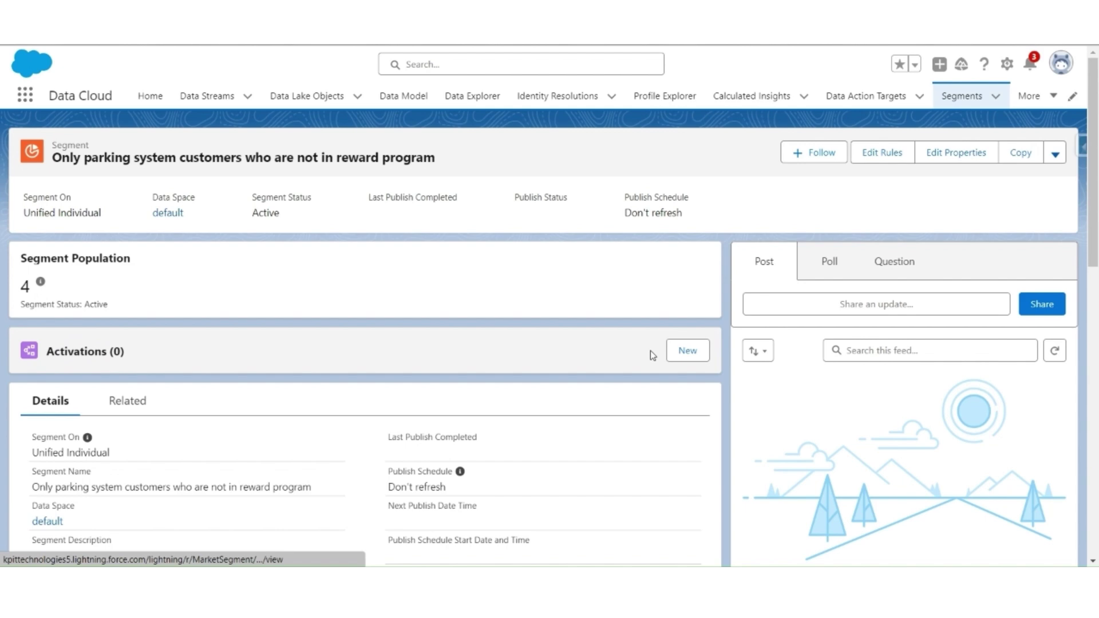
Start an AWS S3 activation of the parking segment with Email, then expand Unified Individual attributes.
{"action": "left_click", "coordinate": [687, 350]}
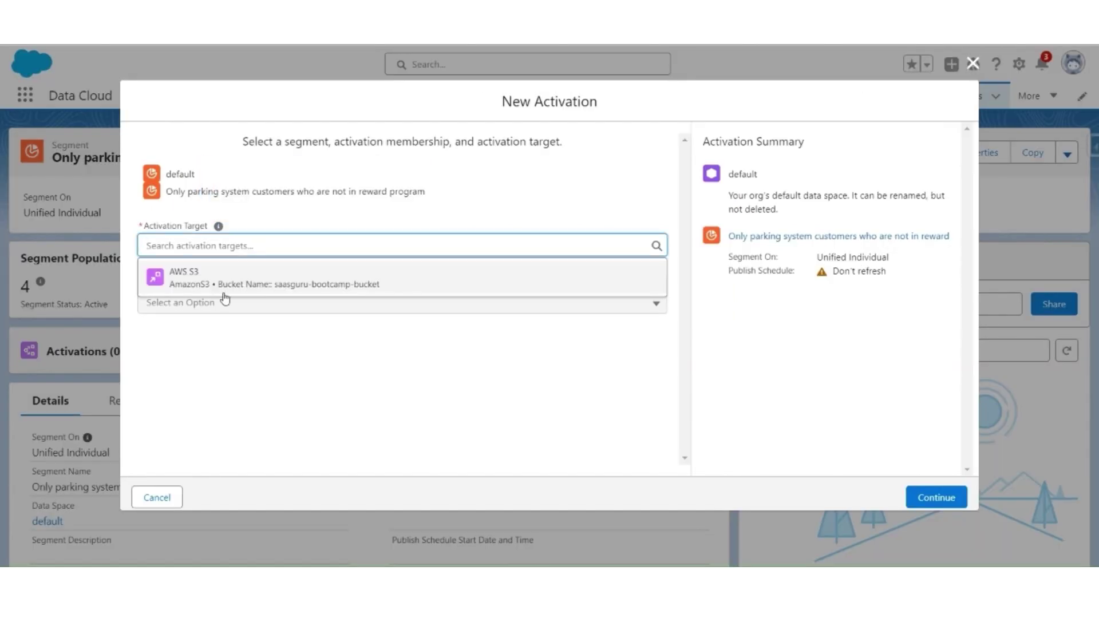
{"action": "left_click", "coordinate": [235, 279]}
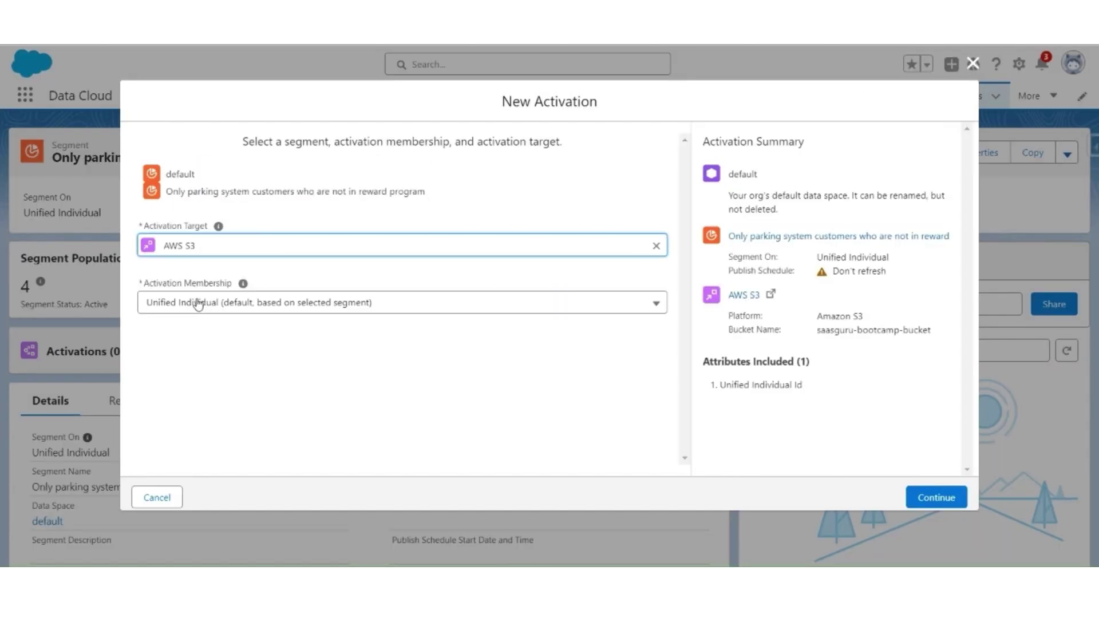
{"action": "left_click", "coordinate": [931, 497]}
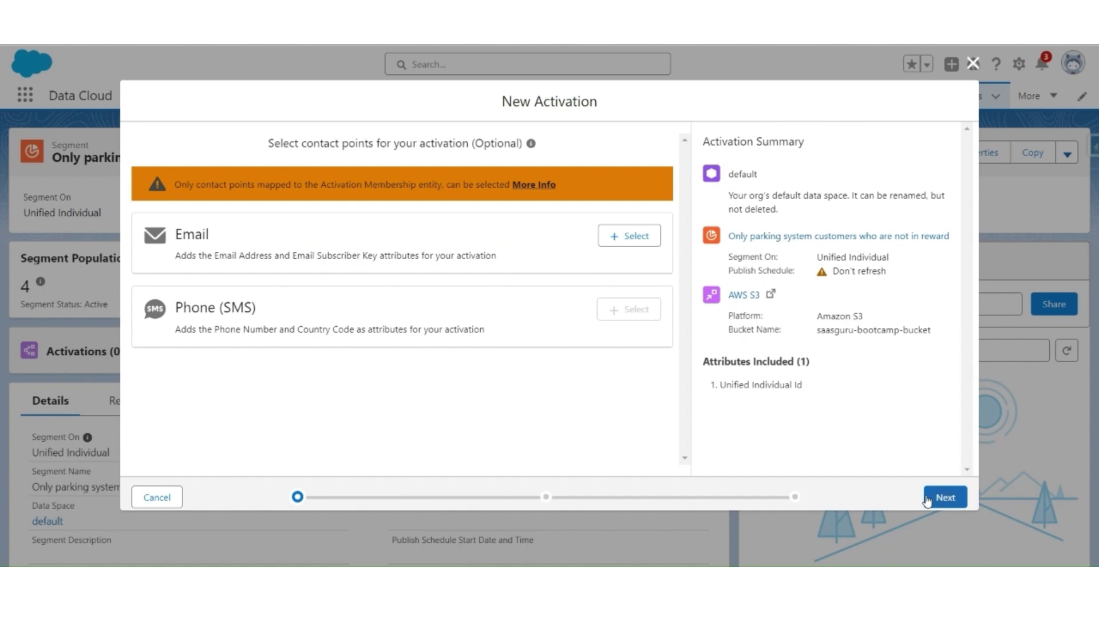
{"action": "left_click", "coordinate": [635, 237]}
{"action": "left_click", "coordinate": [945, 497]}
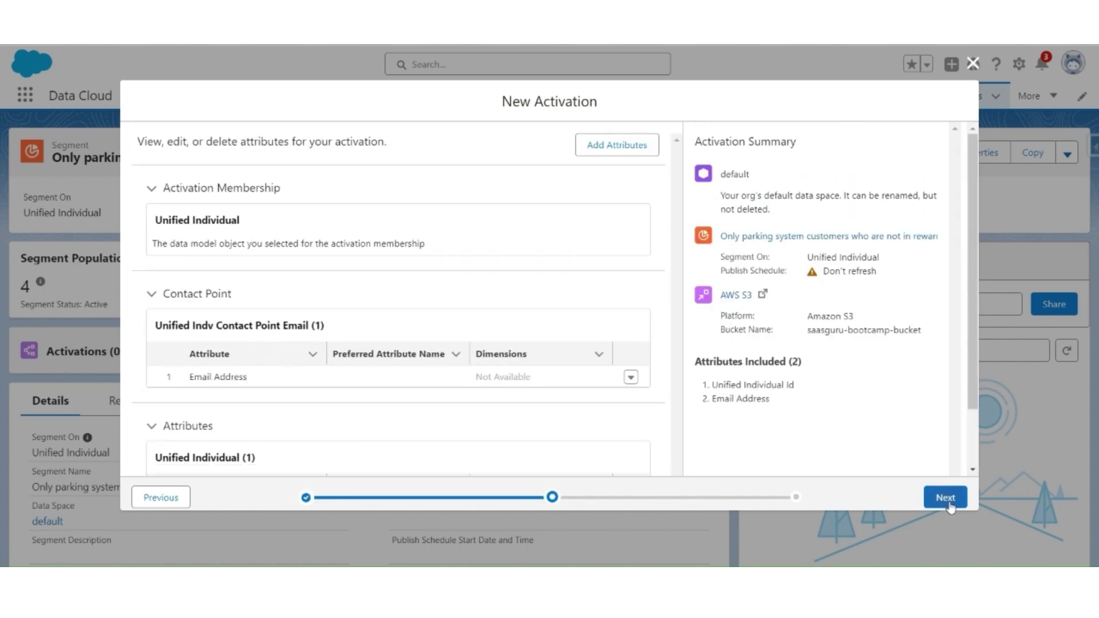
{"action": "left_click", "coordinate": [601, 146]}
{"action": "left_click", "coordinate": [189, 238]}
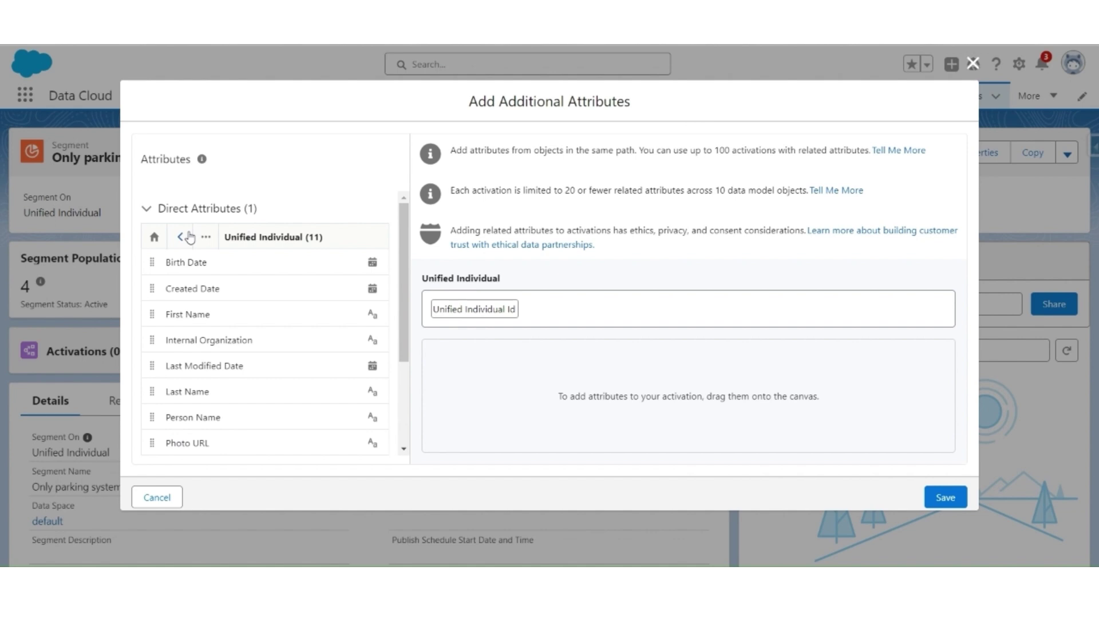
Add Salutation, First Name, Last Name and the Parking_Reservation Name, Status, Start and End Date fields, then save.
{"action": "left_click", "coordinate": [358, 323]}
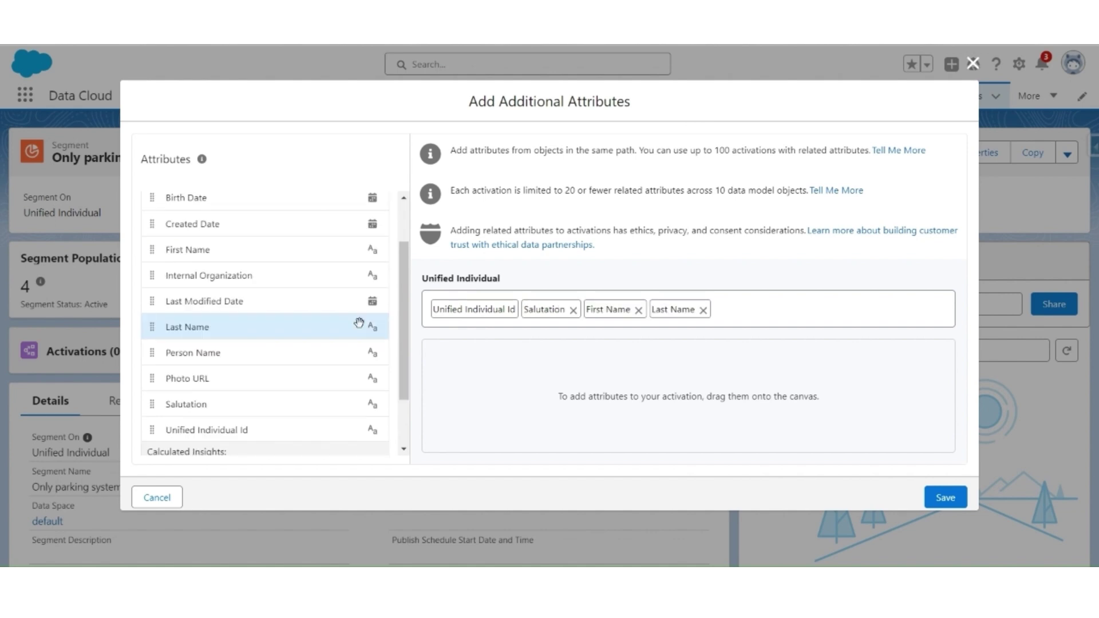
{"action": "scroll", "coordinate": [359, 323], "scroll_direction": "down", "scroll_amount": 1}
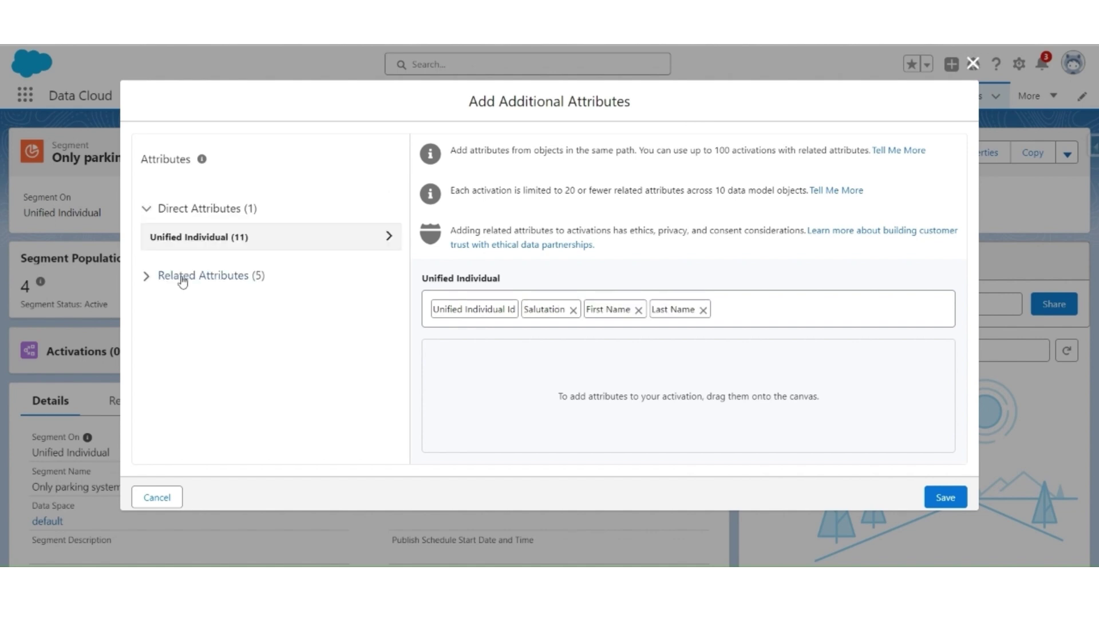
{"action": "left_click", "coordinate": [178, 276]}
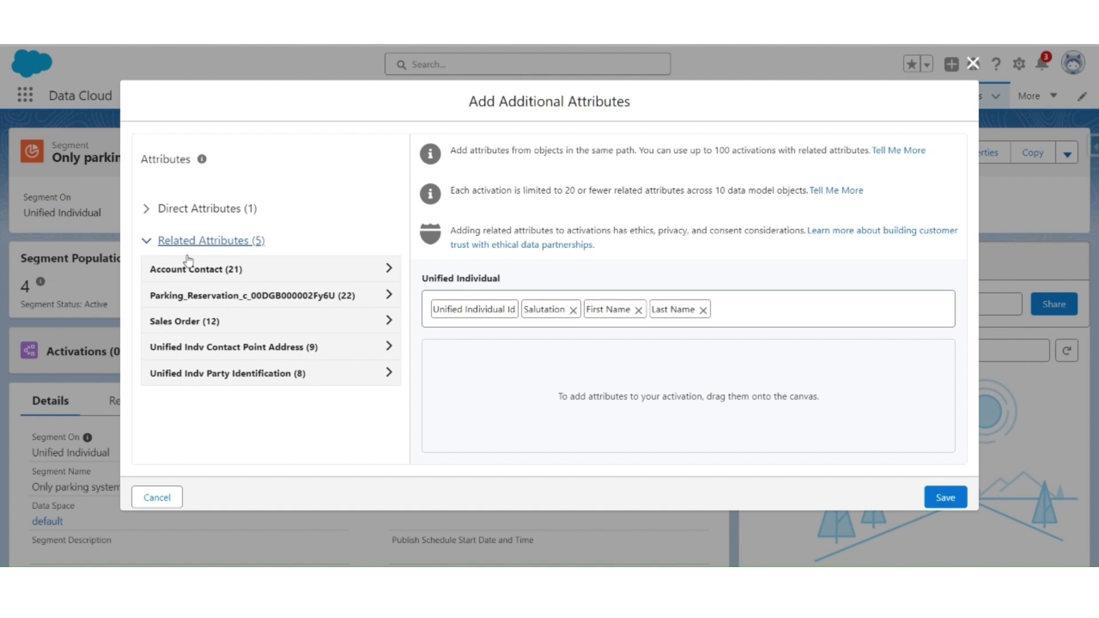
{"action": "left_click", "coordinate": [182, 297]}
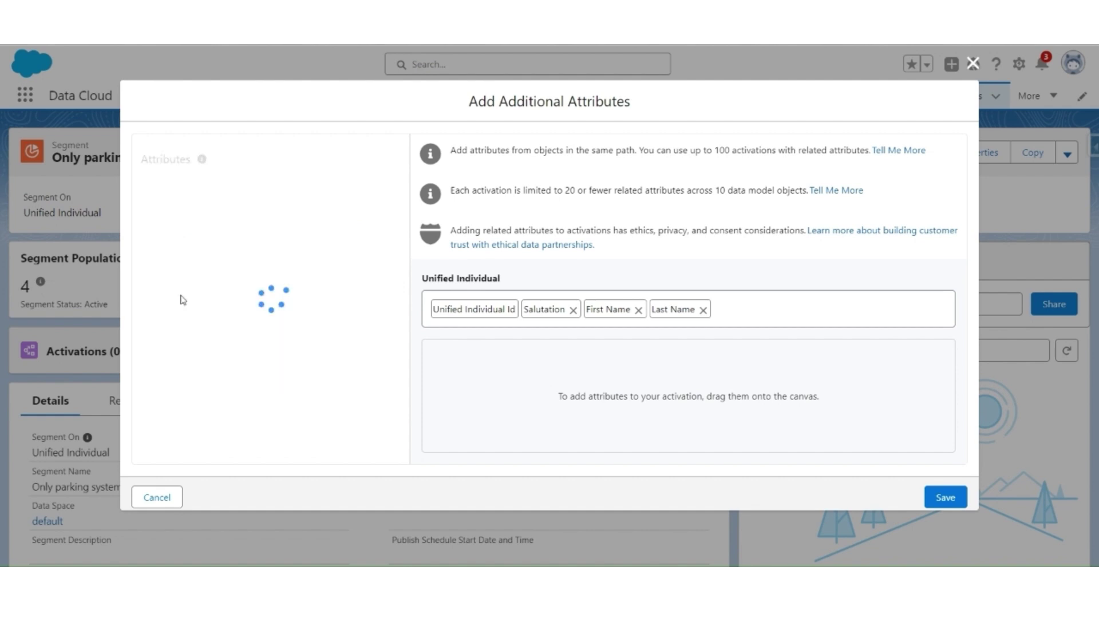
{"action": "scroll", "coordinate": [275, 338], "scroll_direction": "down", "scroll_amount": 3}
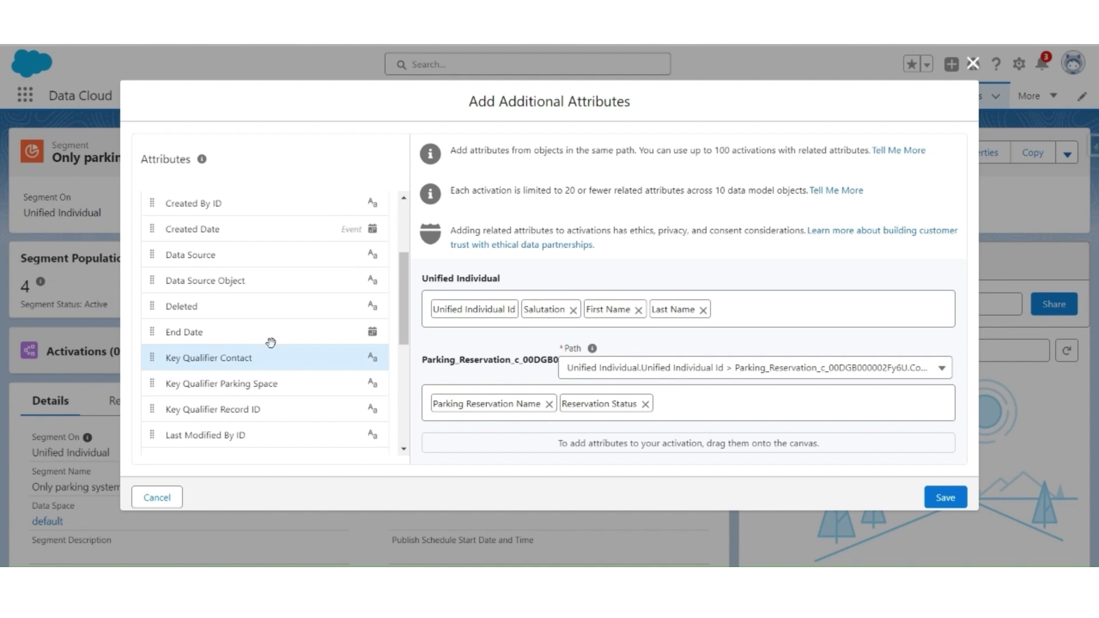
{"action": "scroll", "coordinate": [270, 342], "scroll_direction": "up", "scroll_amount": 1}
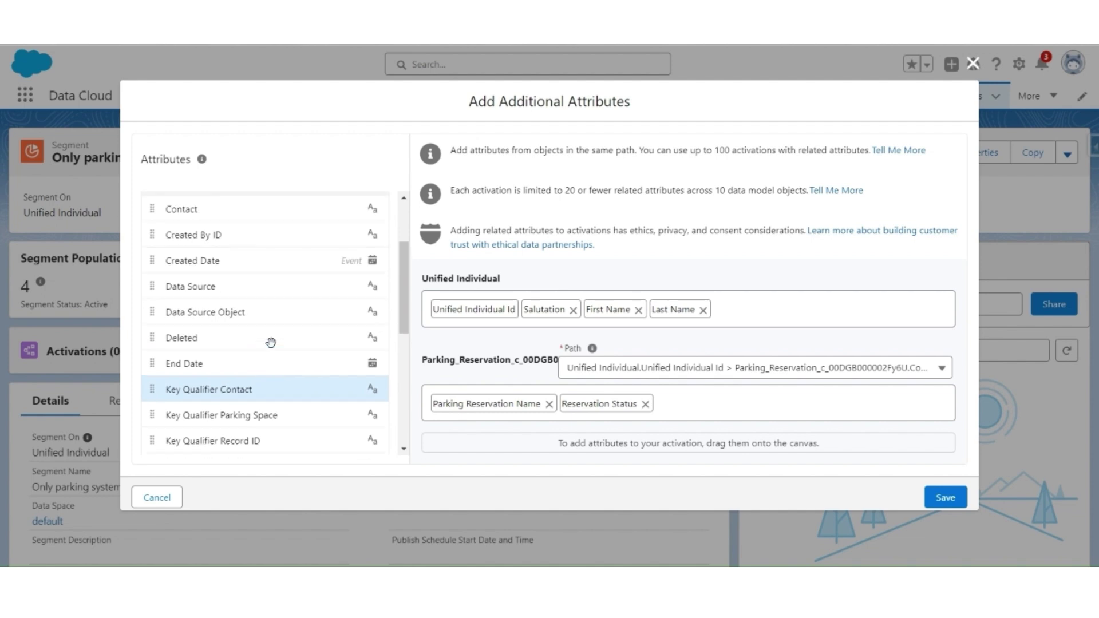
{"action": "scroll", "coordinate": [269, 343], "scroll_direction": "down", "scroll_amount": 5}
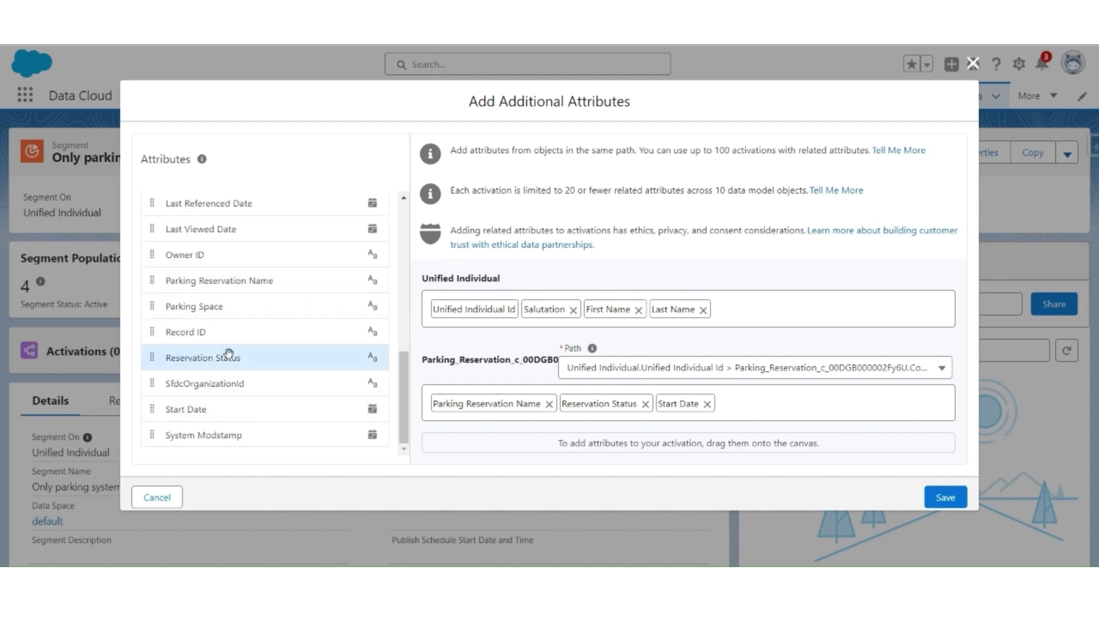
{"action": "scroll", "coordinate": [229, 353], "scroll_direction": "up", "scroll_amount": 4}
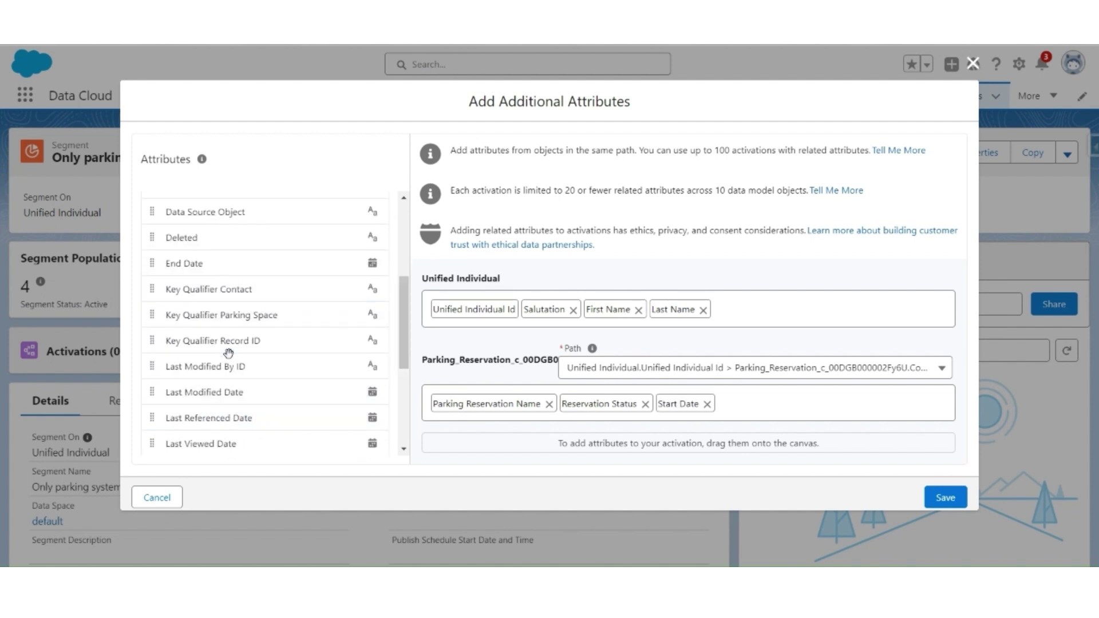
{"action": "left_click_drag", "start_coordinate": [189, 264], "coordinate": [744, 404]}
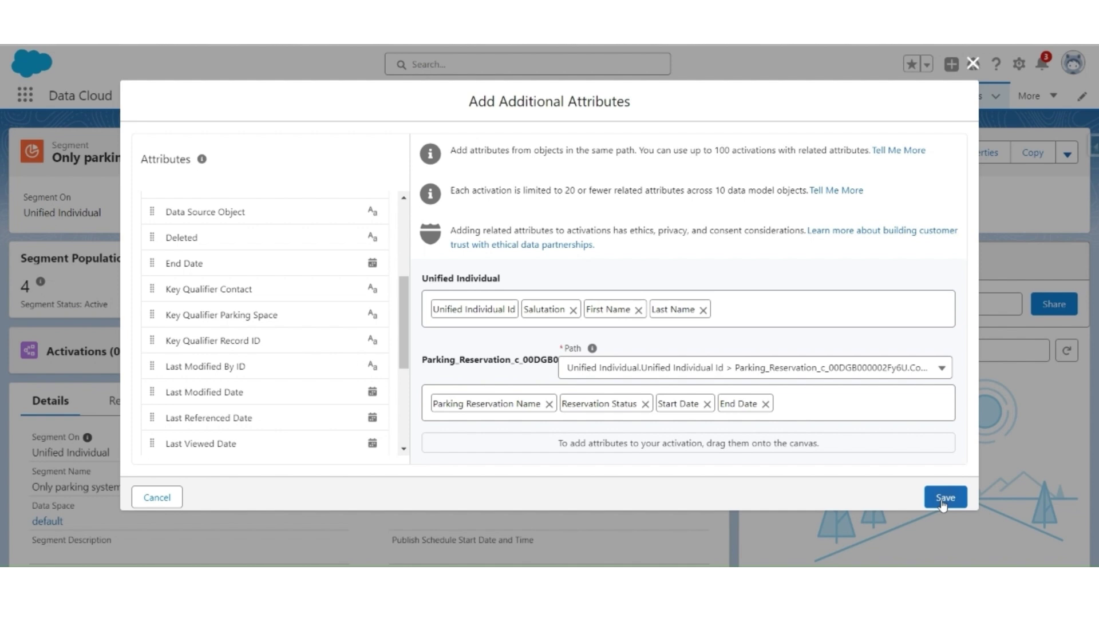
{"action": "left_click", "coordinate": [945, 498]}
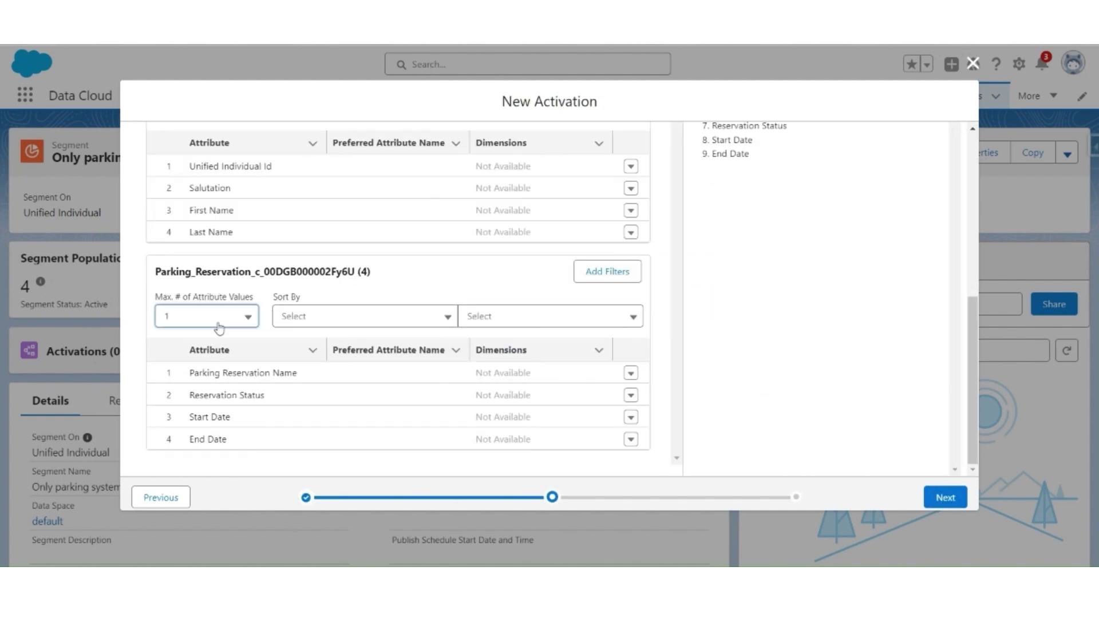
Keep at most 5 parking reservation values, sorted by Created Date (Most Recent).
{"action": "left_click", "coordinate": [216, 318]}
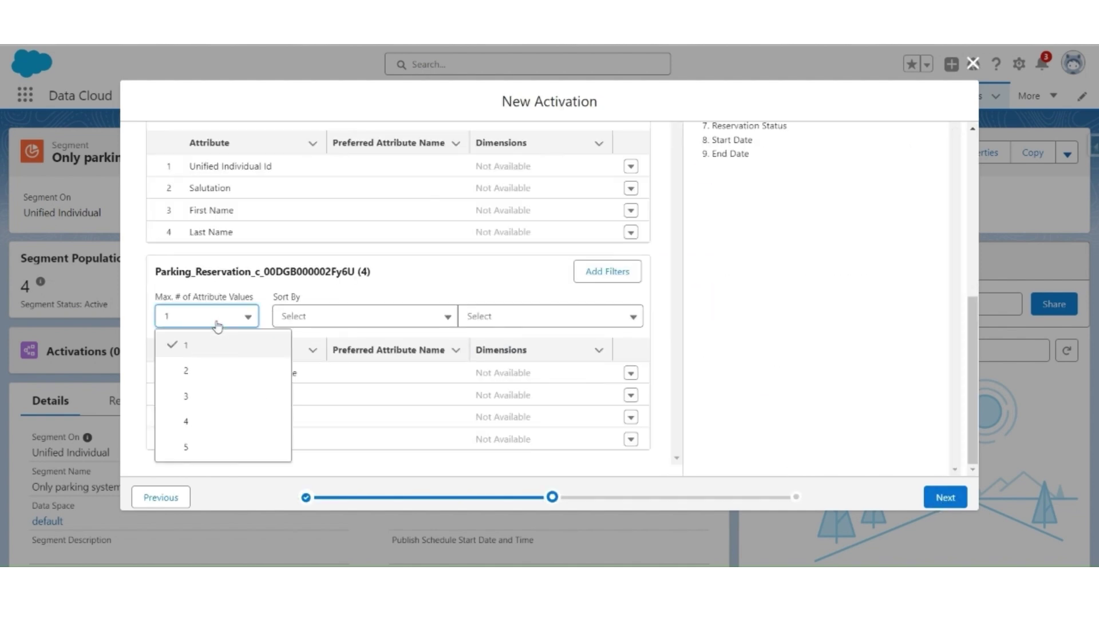
{"action": "left_click", "coordinate": [186, 447]}
{"action": "left_click", "coordinate": [344, 319]}
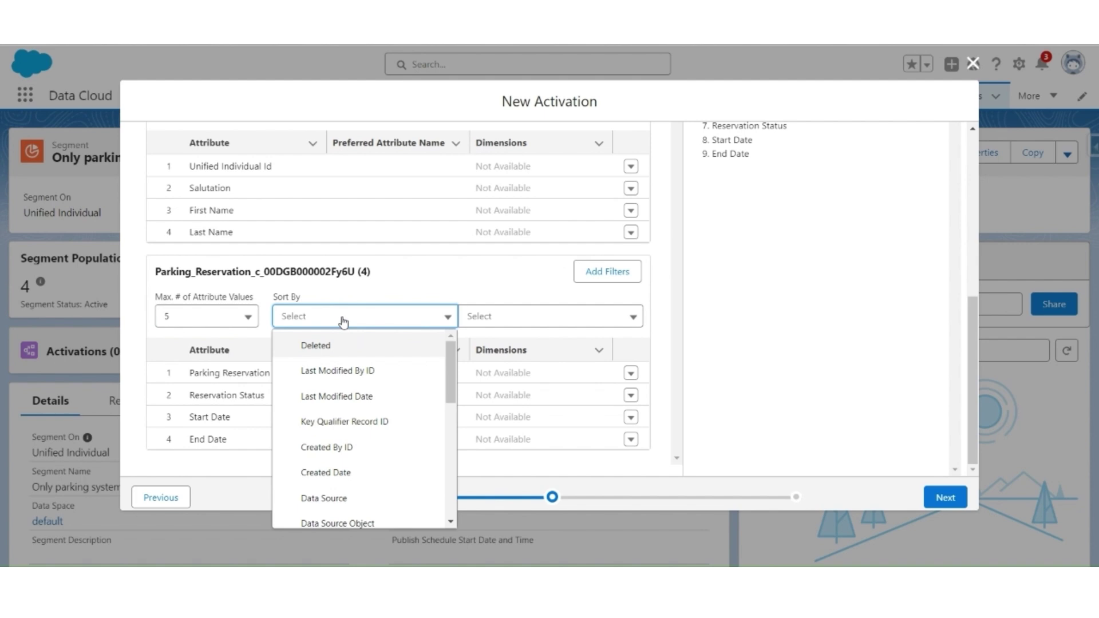
{"action": "left_click", "coordinate": [330, 478]}
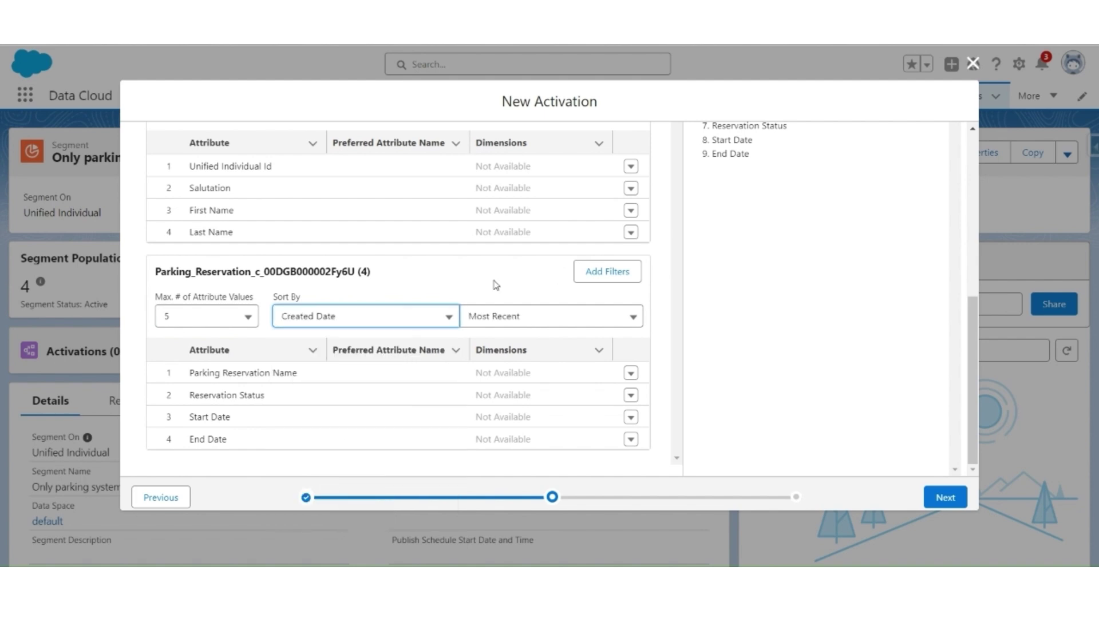
Name the activation 'Parking system only customers' and save it.
{"action": "left_click", "coordinate": [946, 498]}
{"action": "left_click", "coordinate": [216, 201]}
{"action": "type", "text": "Parking syuste"}
{"action": "key", "text": "BackSpace"}
{"action": "key", "text": "BackSpace"}
{"action": "type", "text": "stem only customers"}
{"action": "left_click", "coordinate": [933, 500]}
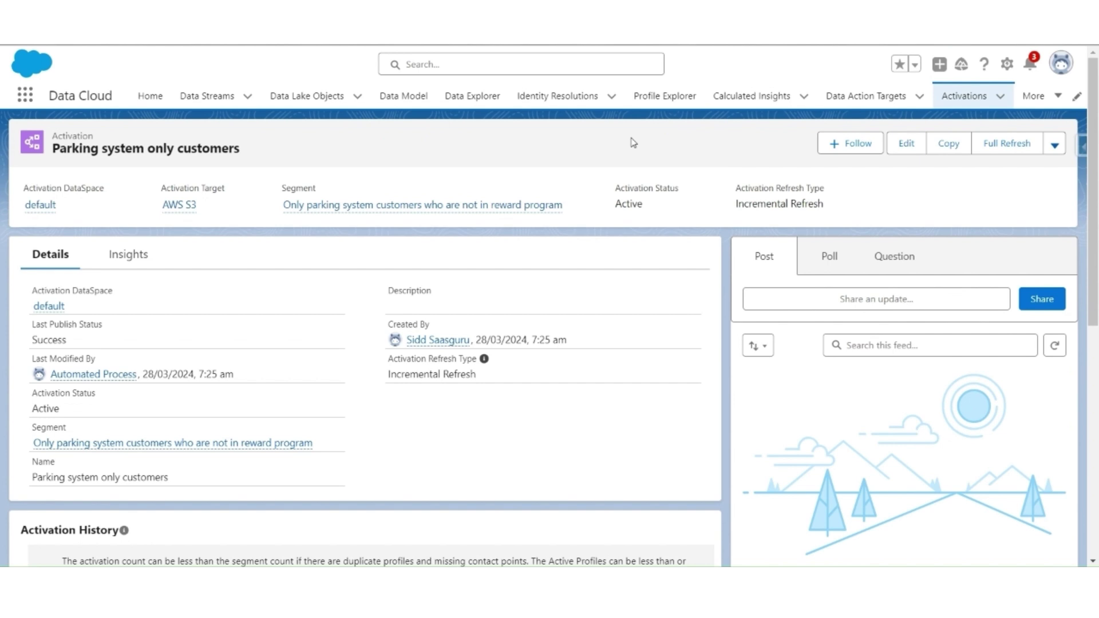
Publish the Parking system only customers segment now from its actions menu.
{"action": "left_click", "coordinate": [475, 205]}
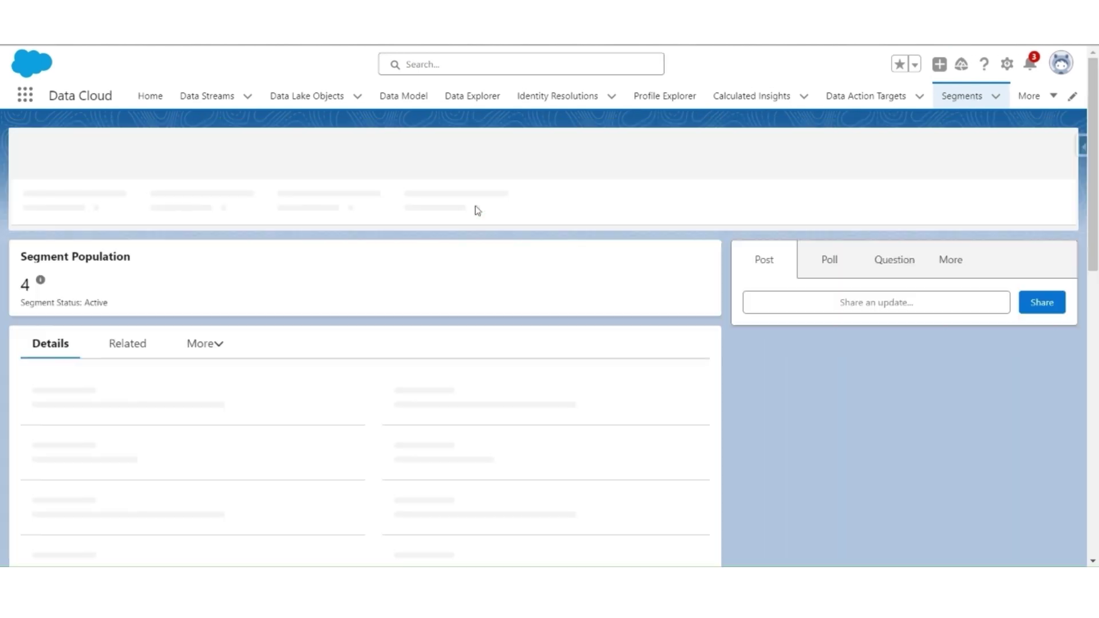
{"action": "left_click", "coordinate": [1055, 153]}
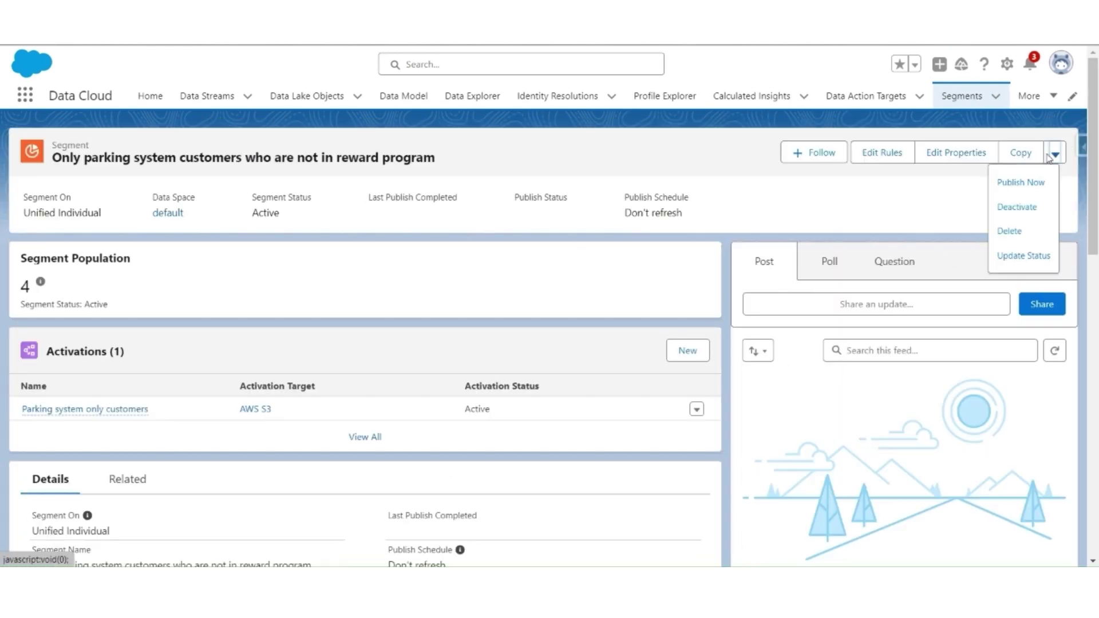
{"action": "left_click", "coordinate": [1021, 183]}
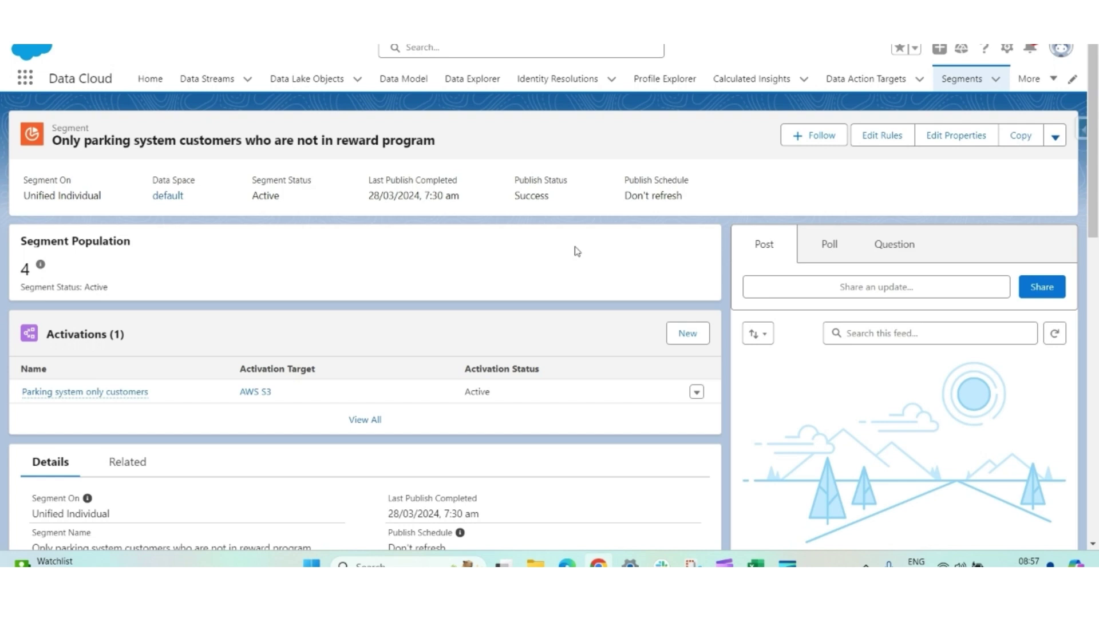
{"action": "left_click", "coordinate": [91, 393]}
Browse the S3 bucket to the parking segment's dated export folder.
{"action": "scroll", "coordinate": [301, 286], "scroll_direction": "down", "scroll_amount": 5}
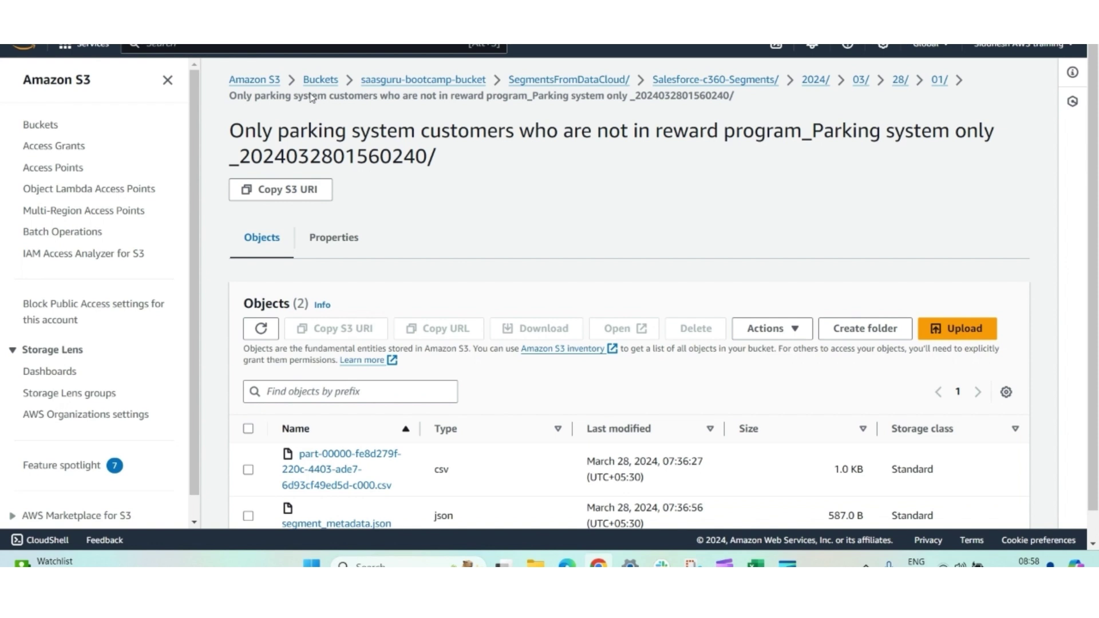
{"action": "left_click_drag", "start_coordinate": [525, 103], "coordinate": [231, 106]}
{"action": "left_click", "coordinate": [444, 164]}
{"action": "scroll", "coordinate": [485, 219], "scroll_direction": "down", "scroll_amount": 1}
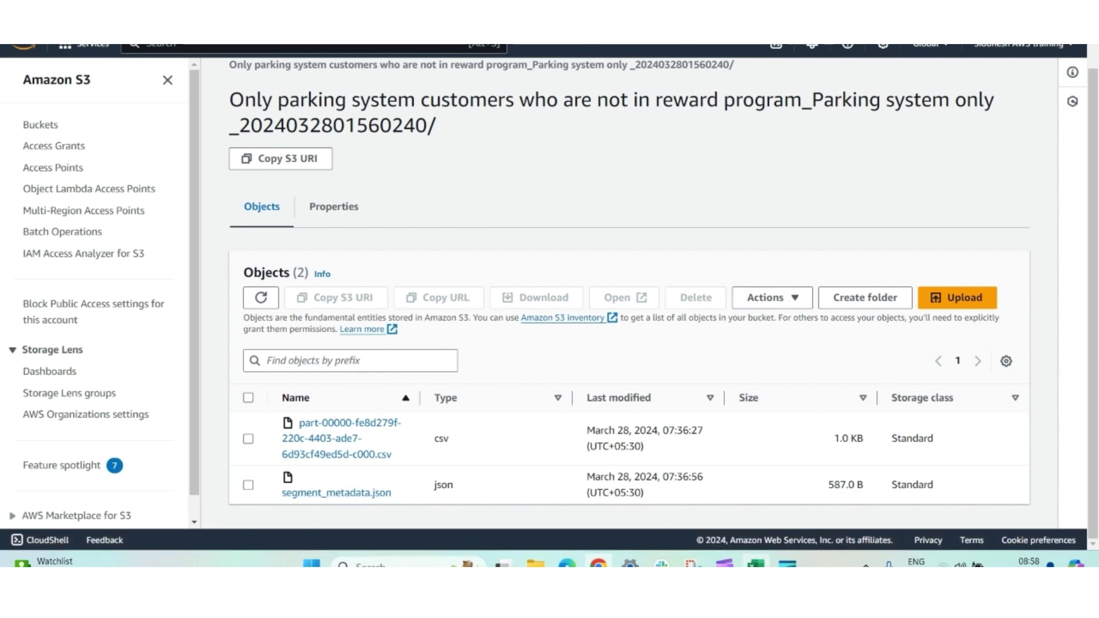
Inspect the exported CSV's Id, Salutation, FirstName, LastName and EmailAddress columns in Excel.
{"action": "left_click", "coordinate": [756, 564]}
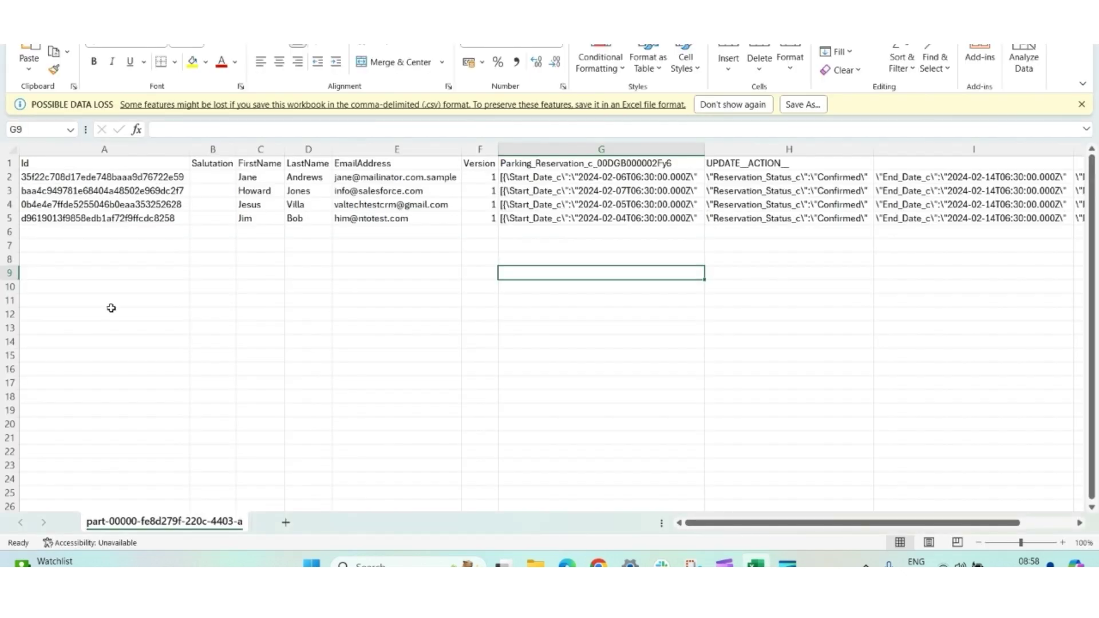
{"action": "left_click", "coordinate": [140, 148]}
{"action": "left_click", "coordinate": [225, 148]}
{"action": "left_click", "coordinate": [260, 148]}
{"action": "left_click", "coordinate": [308, 148]}
{"action": "left_click", "coordinate": [377, 149]}
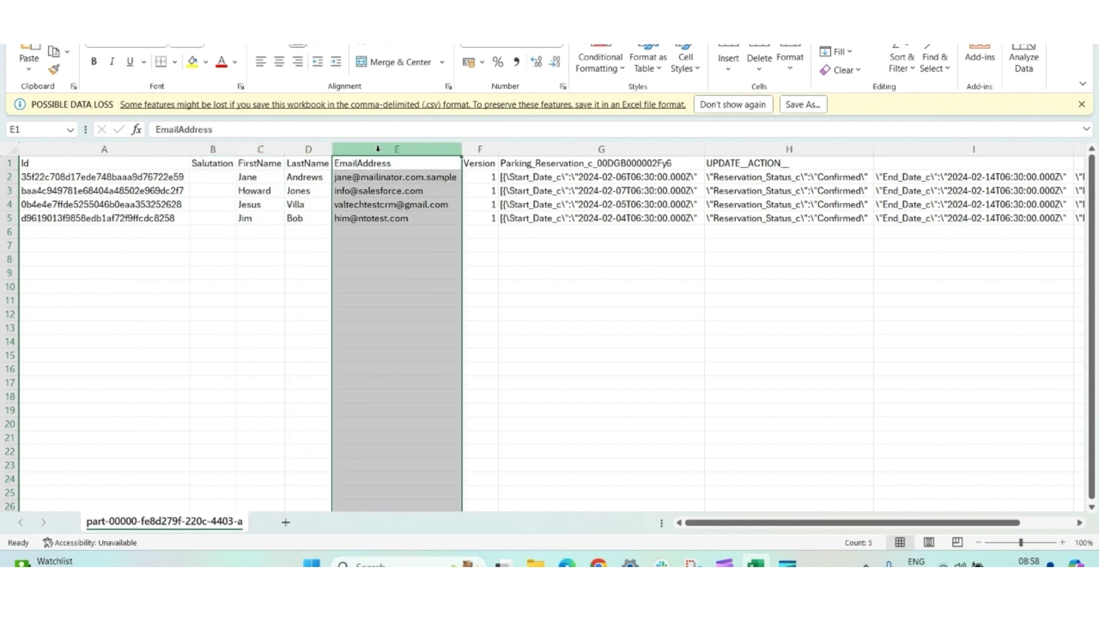